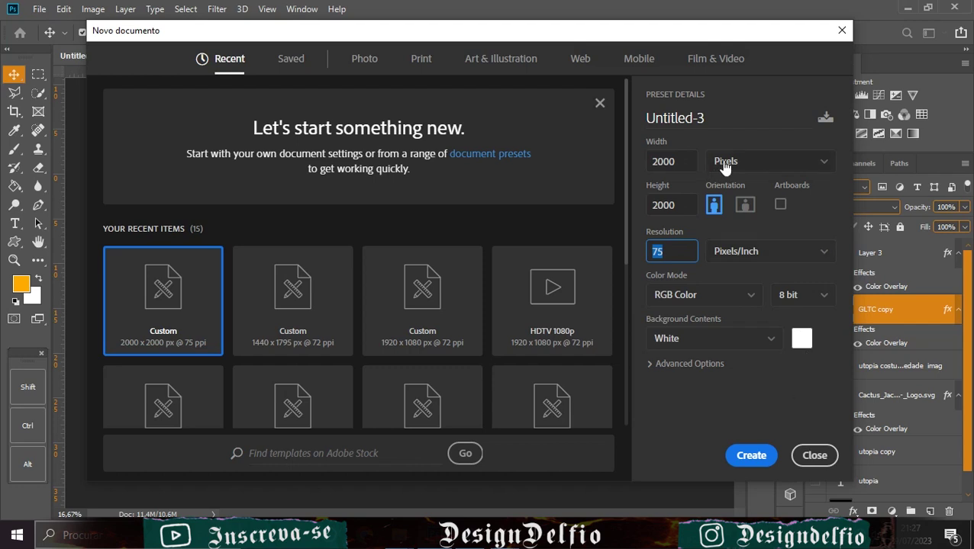
Create a 2000 x 2000 px document at 75 pixels/inch and fill its background with black (000000)
{"action": "key", "text": "Escape"}
{"action": "key", "text": "ctrl+alt+n"}
{"action": "left_click", "coordinate": [38, 279]}
{"action": "left_click", "coordinate": [21, 284]}
{"action": "type", "text": "461717"}
{"action": "type", "text": "000000"}
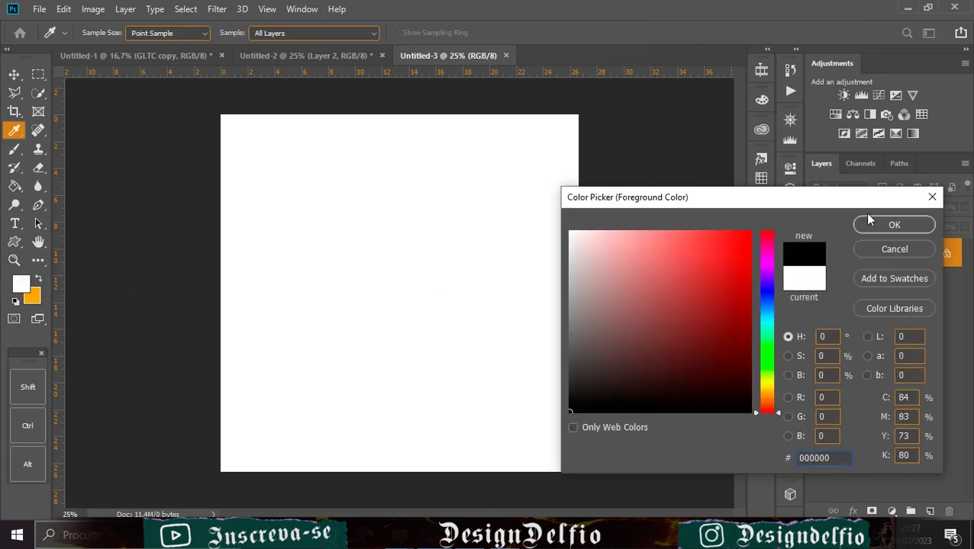
{"action": "left_click", "coordinate": [894, 224]}
{"action": "key", "text": "v"}
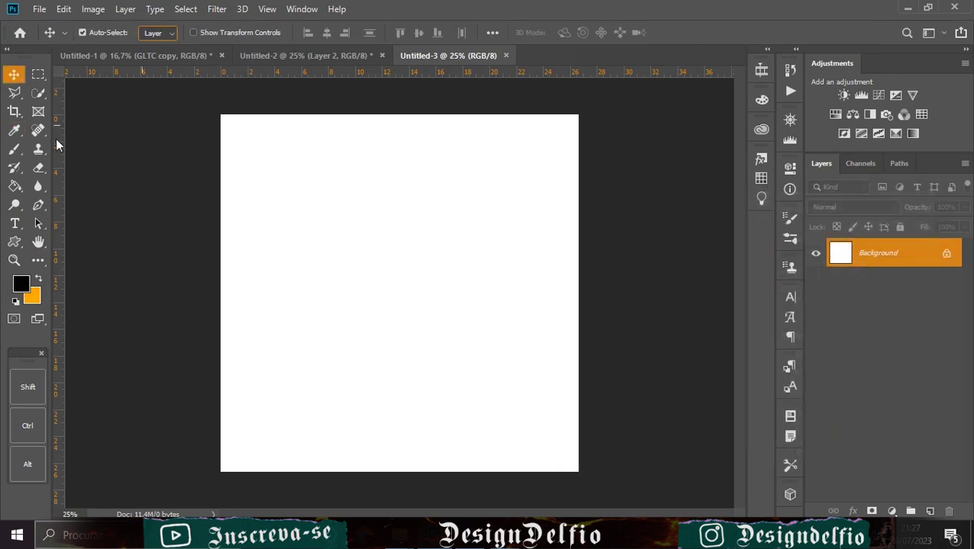
{"action": "left_click", "coordinate": [14, 186]}
{"action": "left_click", "coordinate": [413, 271]}
{"action": "key", "text": "v"}
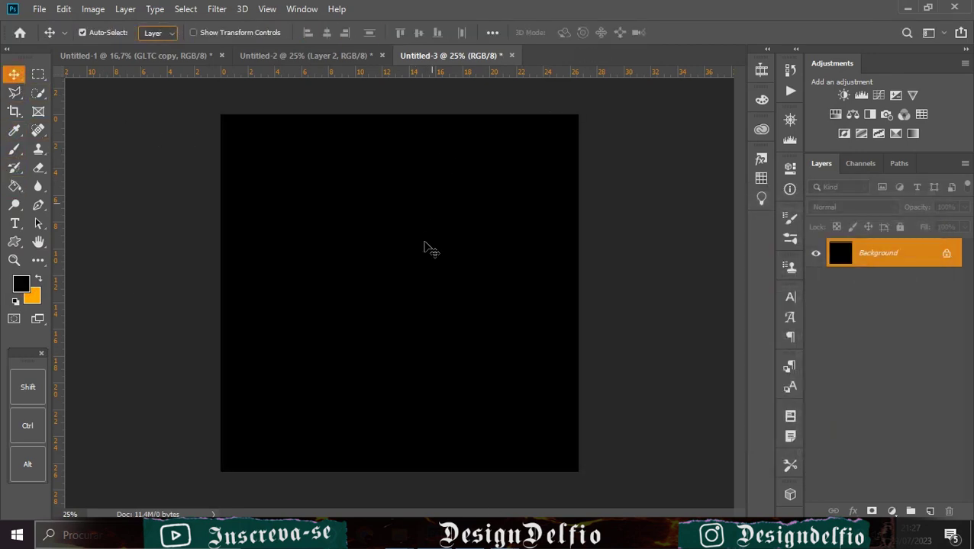
Write the text UTOPIA in orange Roboto Black at 24 pt on a new layer
{"action": "left_click", "coordinate": [930, 511]}
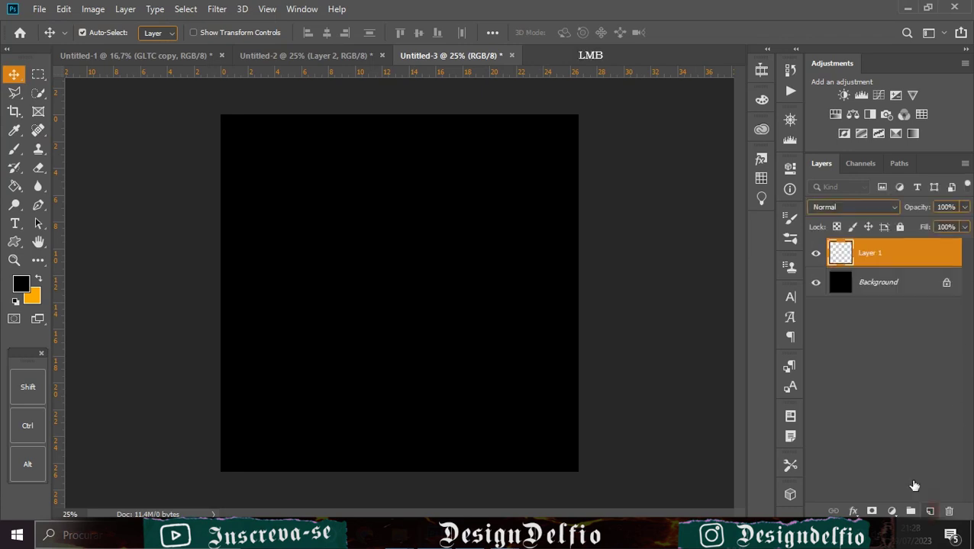
{"action": "left_click", "coordinate": [14, 223]}
{"action": "left_click", "coordinate": [39, 279]}
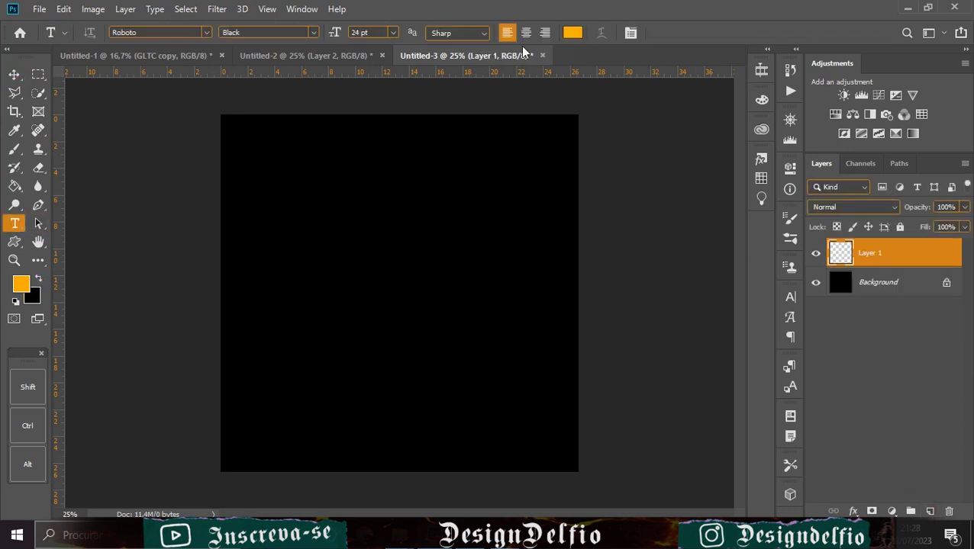
{"action": "left_click", "coordinate": [321, 276]}
{"action": "key", "text": "BackSpace"}
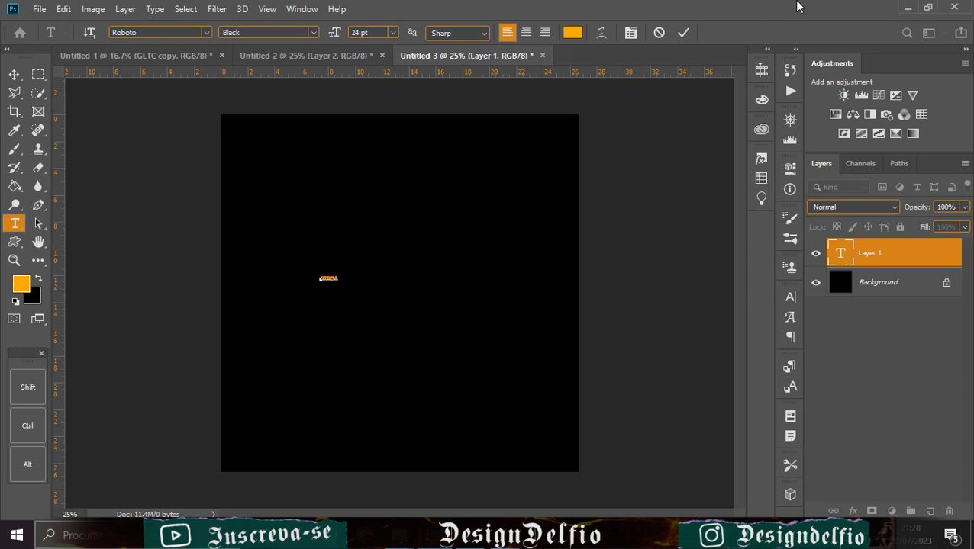
{"action": "left_click", "coordinate": [687, 36]}
Scale the UTOPIA text up to about 1075% and move it to the horizontal centre of the canvas
{"action": "key", "text": "ctrl+t"}
{"action": "left_click_drag", "start_coordinate": [338, 282], "coordinate": [511, 331]}
{"action": "left_click", "coordinate": [687, 33]}
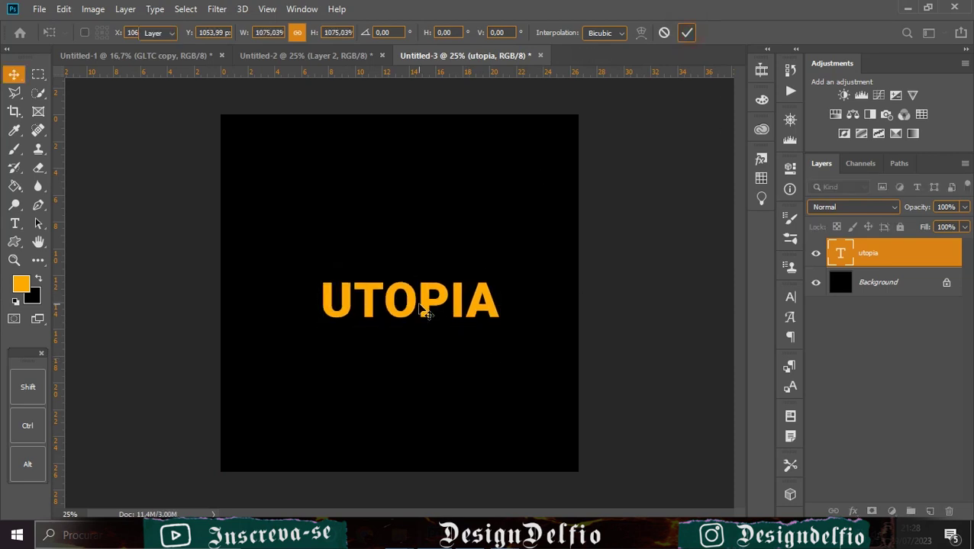
{"action": "left_click_drag", "start_coordinate": [424, 311], "coordinate": [401, 311]}
Examine the UTOPIA text's character settings for tracking, all caps, faux bold and font style
{"action": "left_click", "coordinate": [792, 299]}
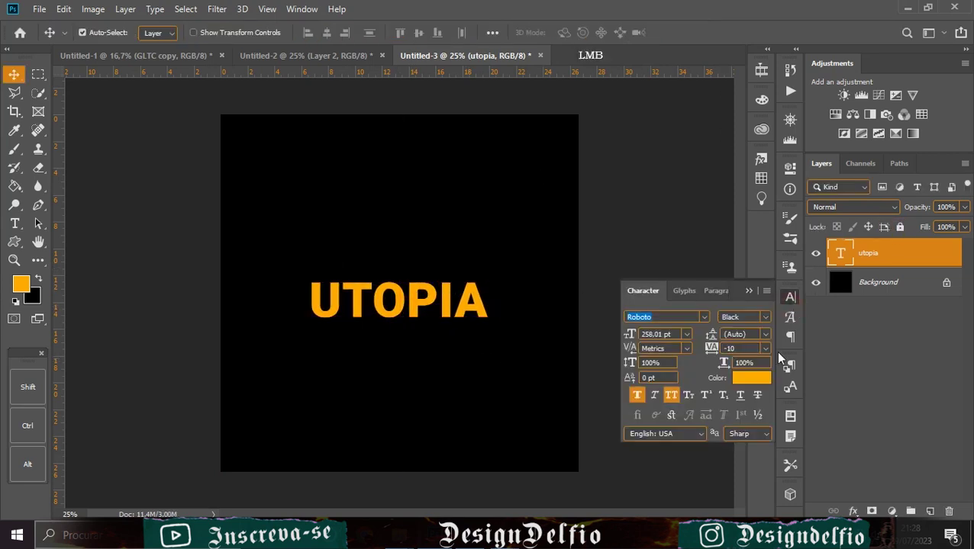
{"action": "left_click", "coordinate": [766, 349]}
{"action": "left_click", "coordinate": [698, 368]}
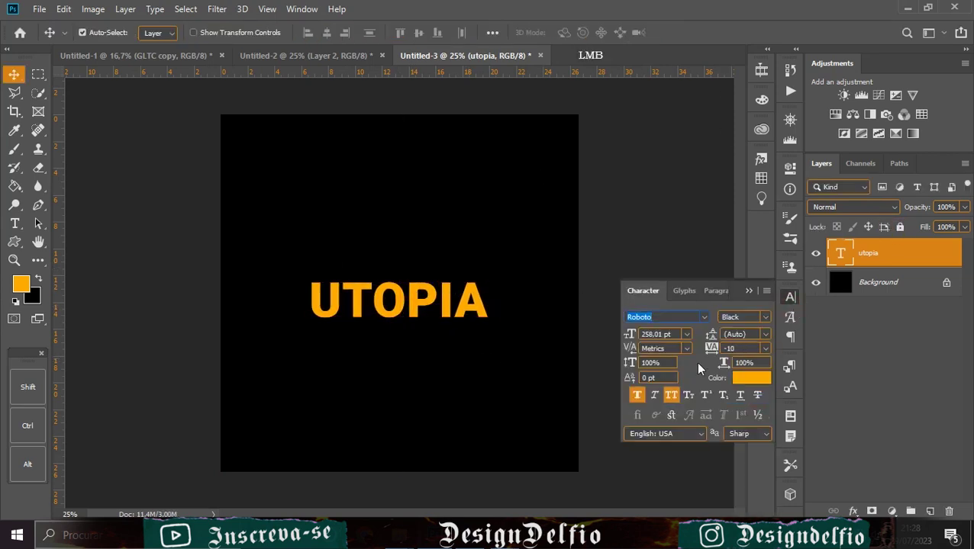
{"action": "left_click", "coordinate": [671, 398]}
{"action": "left_click", "coordinate": [635, 396]}
{"action": "left_click", "coordinate": [741, 319]}
{"action": "left_click", "coordinate": [731, 467]}
{"action": "left_click", "coordinate": [398, 308]}
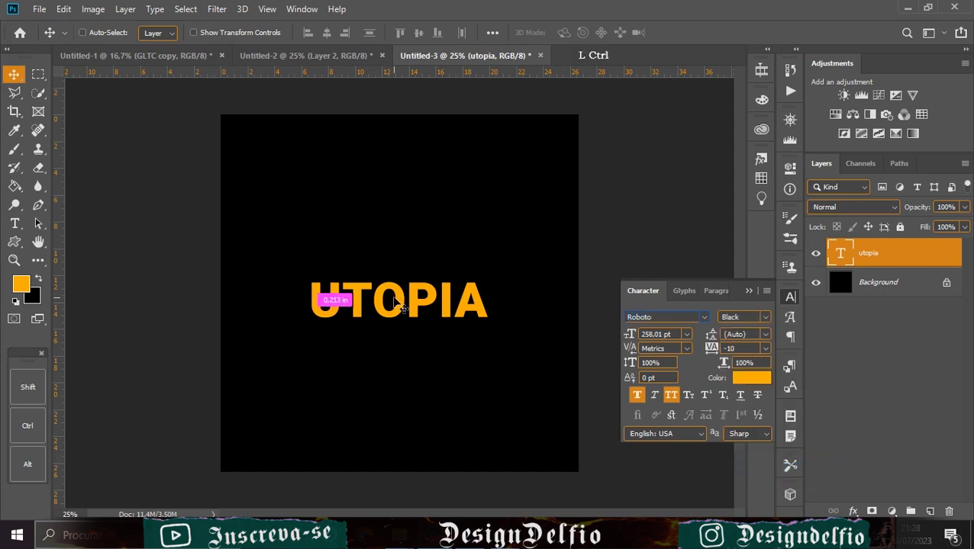
Duplicate the utopia text layer, convert the copy to a smart object and rasterize it
{"action": "key", "text": "ctrl+j"}
{"action": "right_click", "coordinate": [920, 253]}
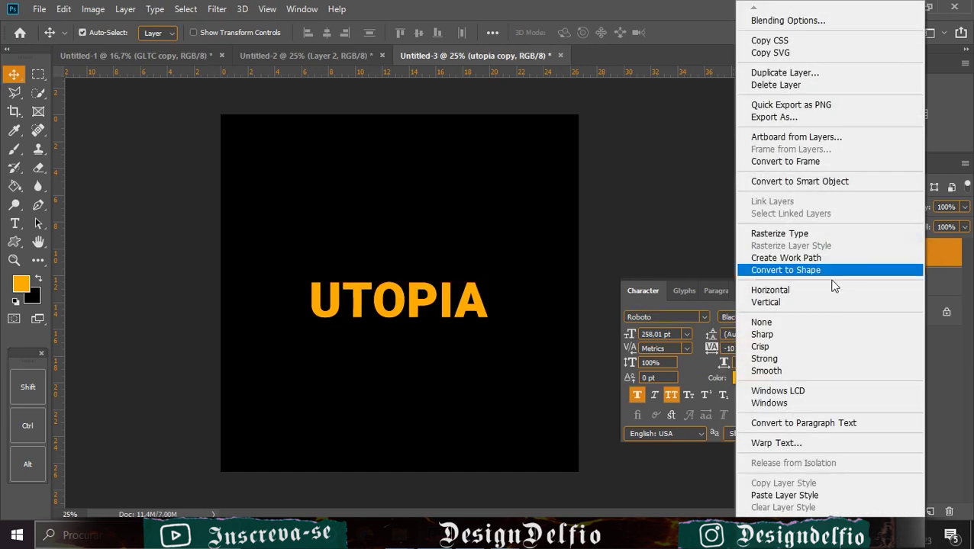
{"action": "left_click", "coordinate": [799, 181]}
{"action": "right_click", "coordinate": [932, 255]}
{"action": "left_click", "coordinate": [818, 255]}
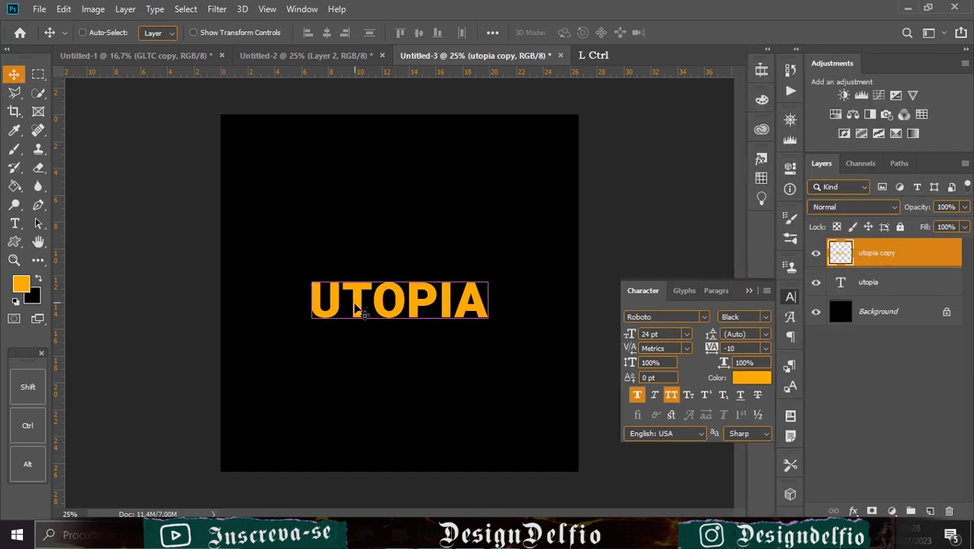
Distort the utopia copy into a receding perspective by pulling both upper corners inward, and hide the original utopia text layer
{"action": "key", "text": "ctrl+t"}
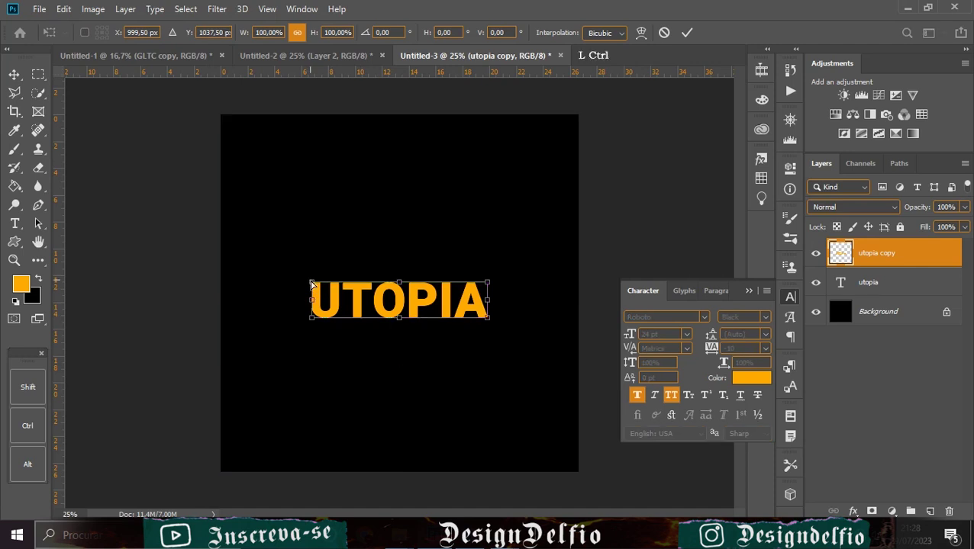
{"action": "left_click_drag", "start_coordinate": [312, 284], "coordinate": [351, 282]}
{"action": "left_click_drag", "start_coordinate": [487, 283], "coordinate": [433, 284]}
{"action": "left_click_drag", "start_coordinate": [352, 285], "coordinate": [364, 282]}
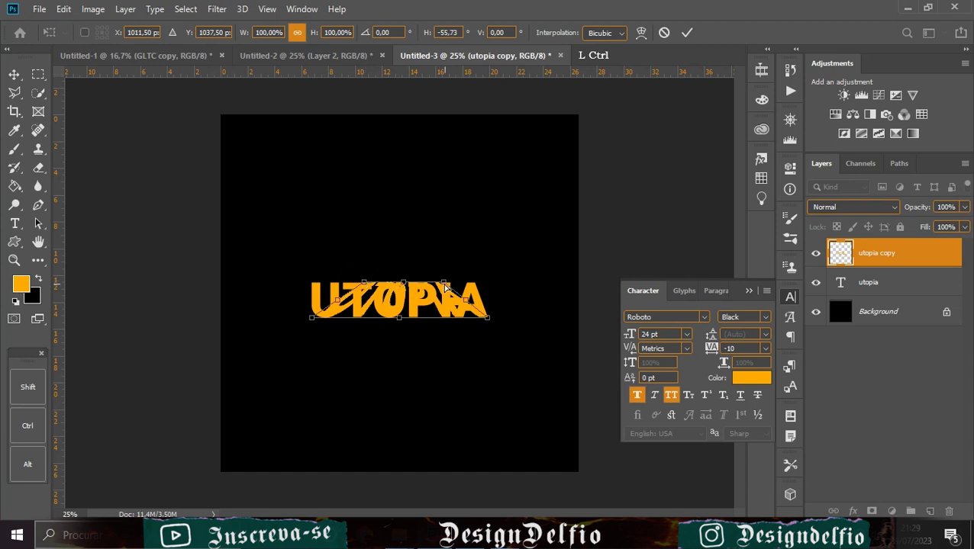
{"action": "left_click_drag", "start_coordinate": [443, 285], "coordinate": [430, 284]}
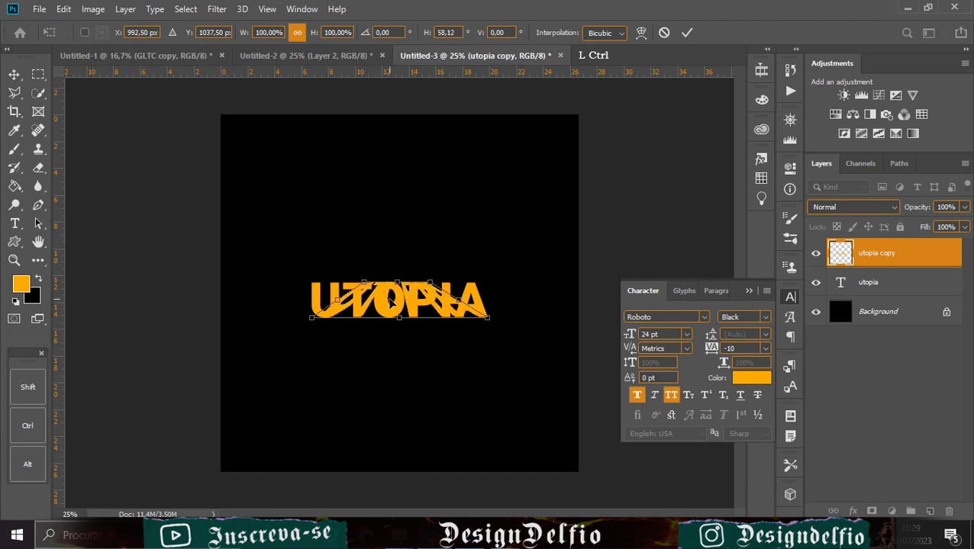
{"action": "left_click", "coordinate": [687, 32]}
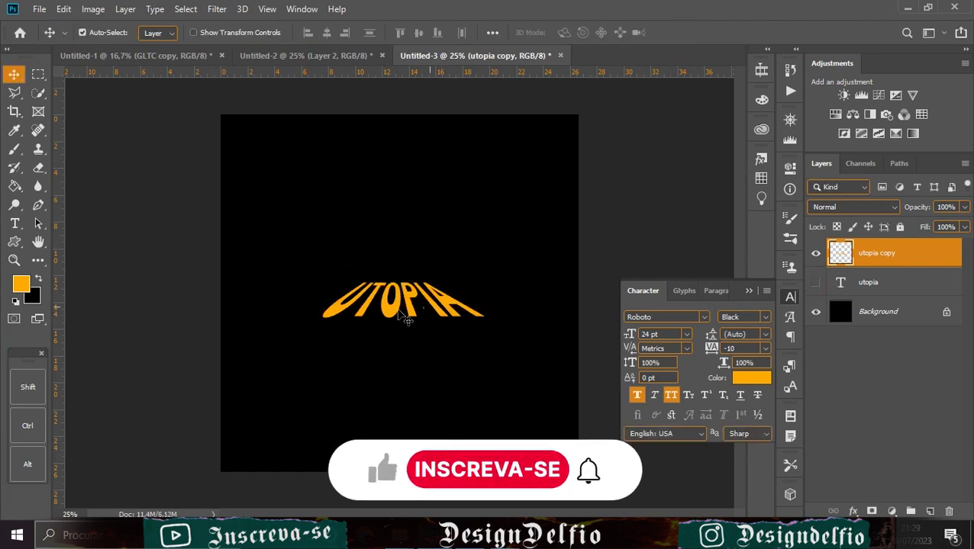
Enlarge the perspective utopia copy from its left edge and skew its upper-left corner slightly inward
{"action": "left_click", "coordinate": [410, 320]}
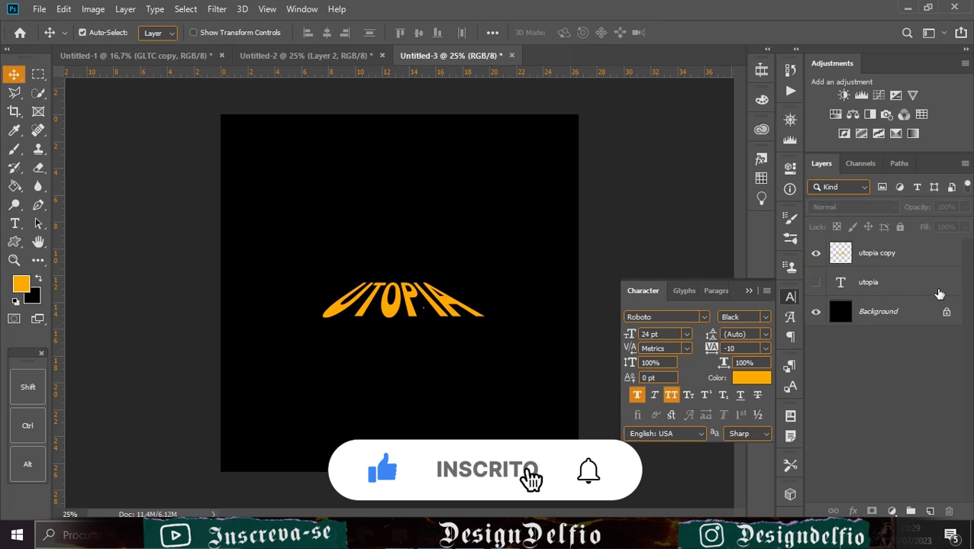
{"action": "left_click", "coordinate": [914, 260], "text": "ctrl"}
{"action": "key", "text": "ctrl+t"}
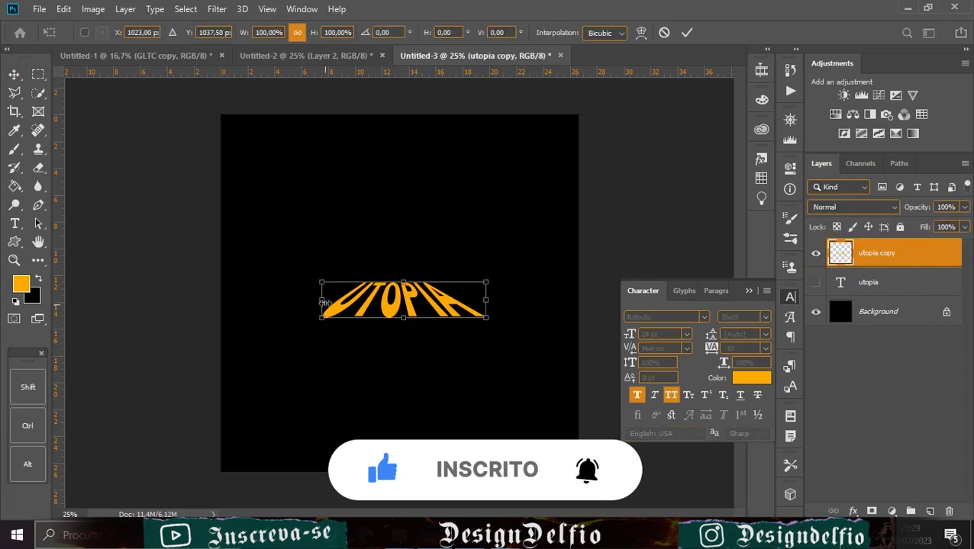
{"action": "left_click_drag", "start_coordinate": [323, 302], "coordinate": [296, 300]}
{"action": "left_click", "coordinate": [686, 32]}
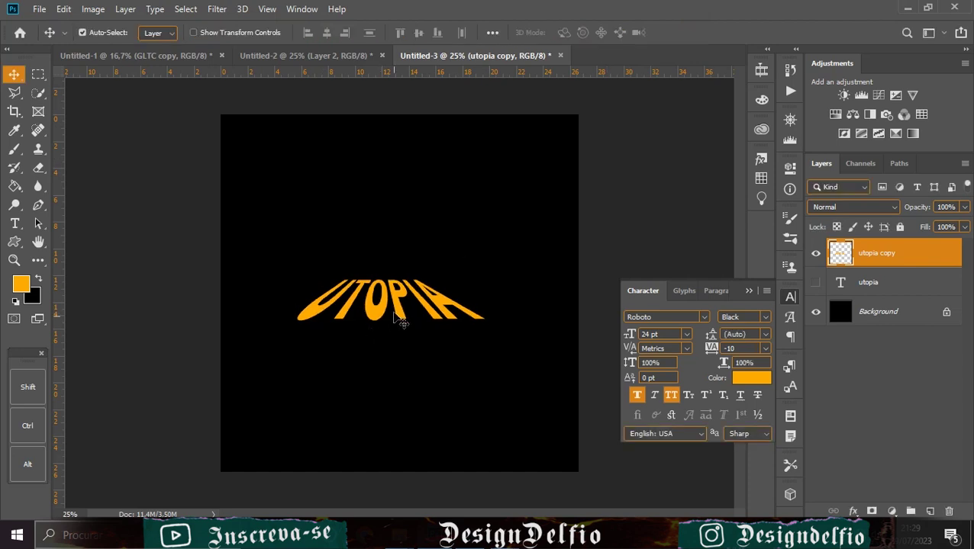
{"action": "key", "text": "ctrl+t"}
{"action": "left_click_drag", "start_coordinate": [298, 281], "coordinate": [305, 282], "text": "ctrl"}
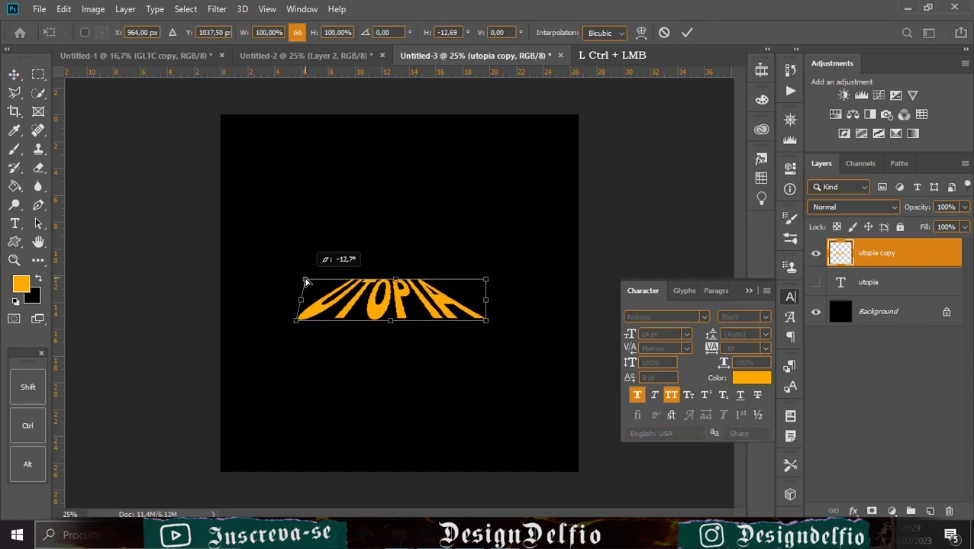
{"action": "left_click", "coordinate": [687, 32]}
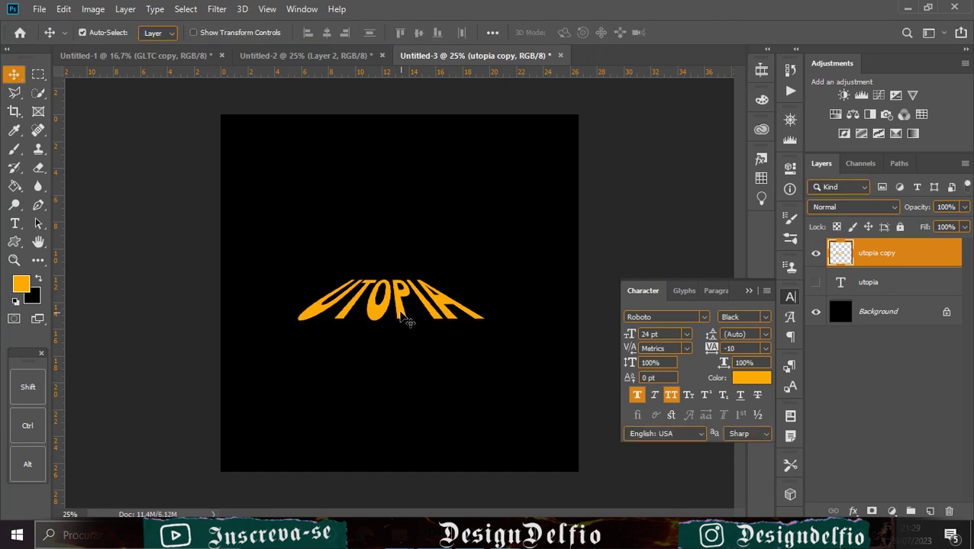
Enlarge the perspective UTOPIA text further and align it to the centre of the canvas
{"action": "key", "text": "ctrl+t"}
{"action": "left_click_drag", "start_coordinate": [390, 278], "coordinate": [389, 265]}
{"action": "left_click", "coordinate": [686, 32]}
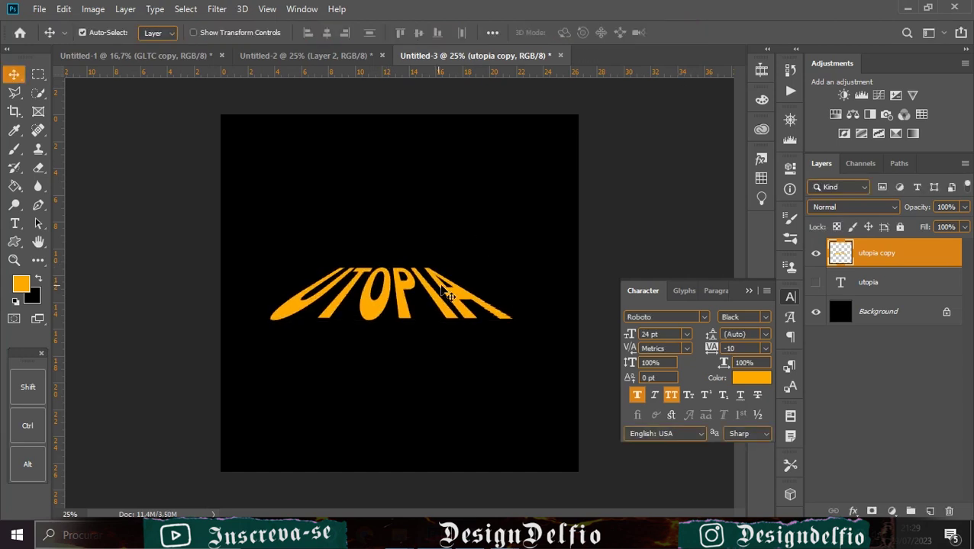
{"action": "key", "text": "ctrl+a"}
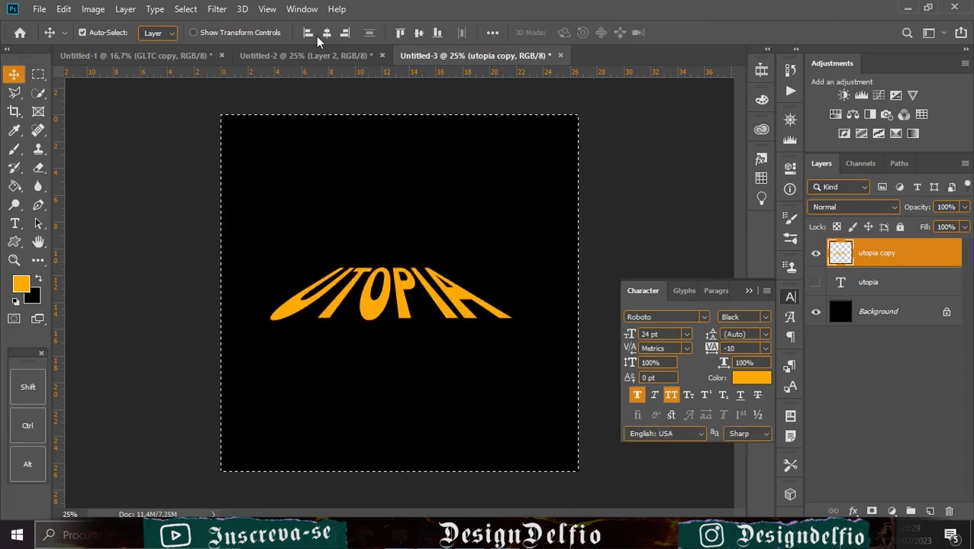
{"action": "left_click", "coordinate": [424, 35]}
{"action": "key", "text": "ctrl+d"}
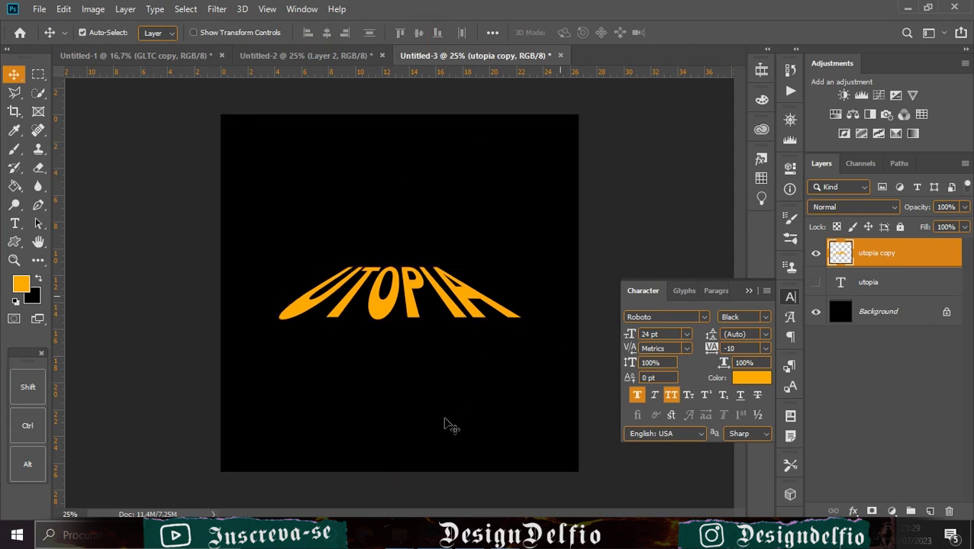
Check the reference design in Untitled-1, then place the Cactus Jack Records logo SVG over the UTOPIA text in Untitled-3 and resize it
{"action": "left_click", "coordinate": [135, 56]}
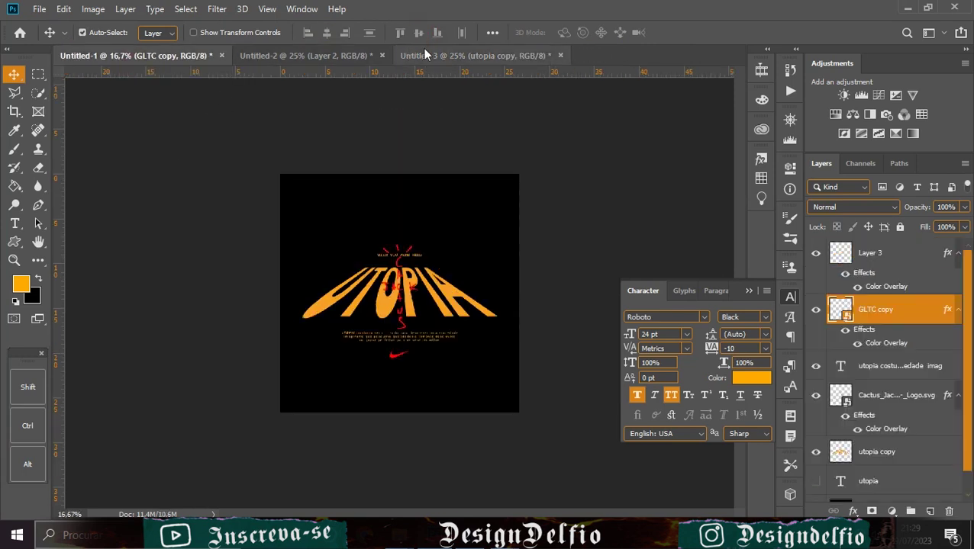
{"action": "left_click", "coordinate": [433, 57]}
{"action": "left_click_drag", "start_coordinate": [334, 473], "coordinate": [382, 339]}
{"action": "left_click_drag", "start_coordinate": [402, 233], "coordinate": [403, 219]}
{"action": "left_click_drag", "start_coordinate": [400, 363], "coordinate": [400, 376]}
{"action": "left_click", "coordinate": [547, 32]}
{"action": "left_click", "coordinate": [760, 382]}
{"action": "key", "text": "Return"}
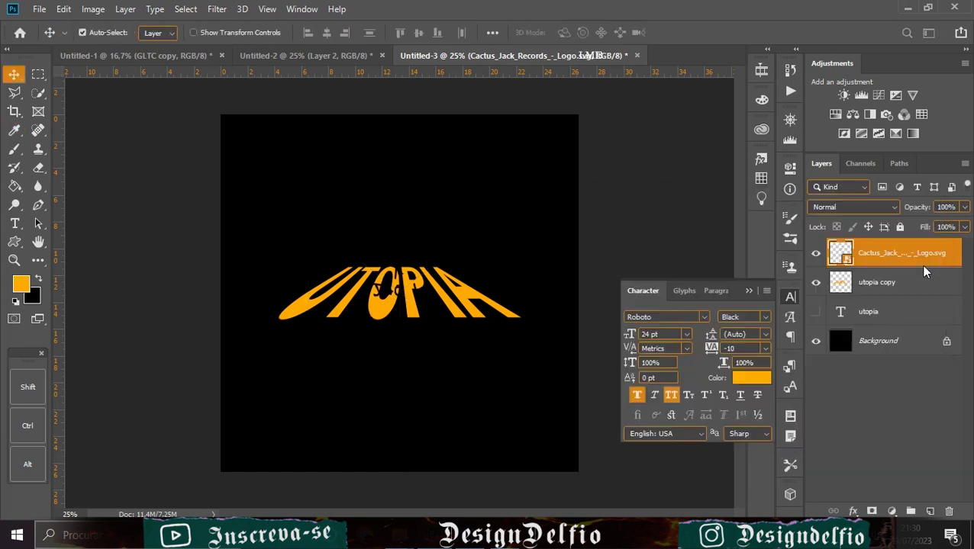
Apply a red ff0000 Color Overlay to the Cactus Jack logo layer
{"action": "left_click", "coordinate": [956, 262]}
{"action": "double_click", "coordinate": [953, 263]}
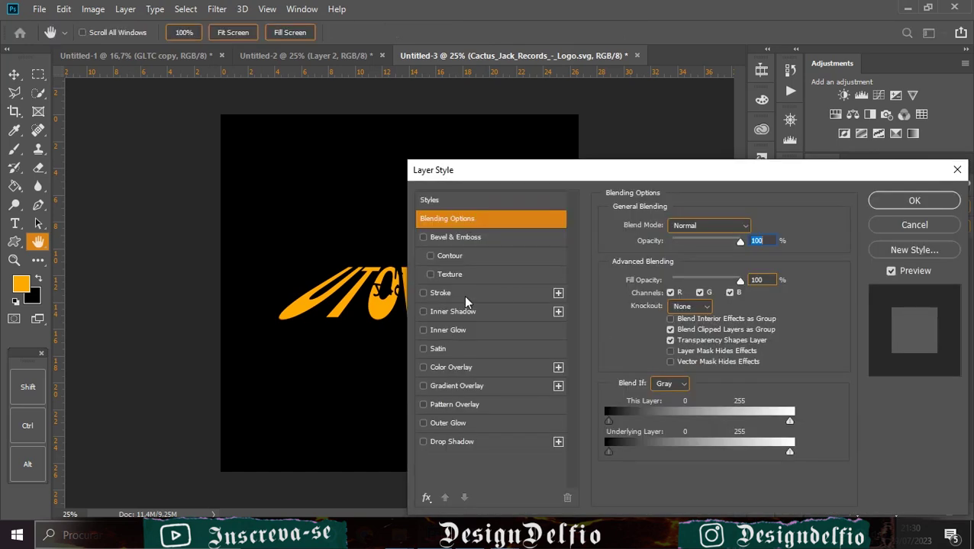
{"action": "left_click", "coordinate": [458, 368]}
{"action": "left_click", "coordinate": [754, 229]}
{"action": "type", "text": "ff0000"}
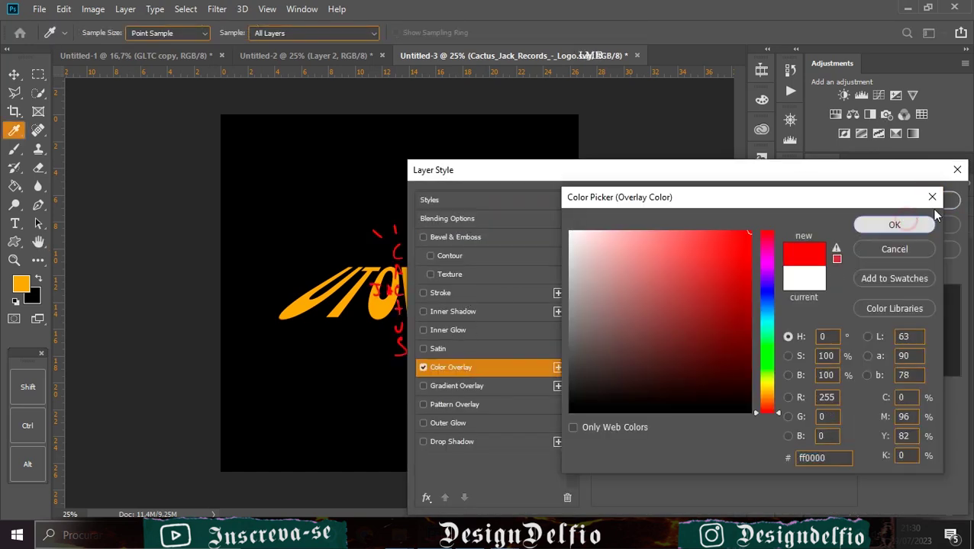
{"action": "left_click", "coordinate": [894, 224]}
{"action": "left_click", "coordinate": [913, 198]}
Enlarge the perspective UTOPIA text behind the logo to about 125%, centred on the canvas
{"action": "left_click", "coordinate": [494, 309]}
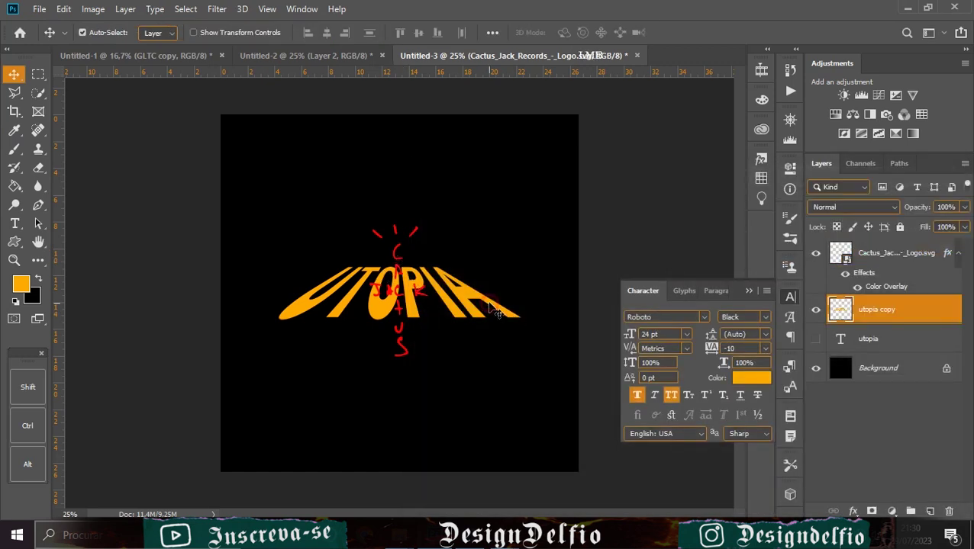
{"action": "key", "text": "ctrl+t"}
{"action": "left_click_drag", "start_coordinate": [399, 266], "coordinate": [399, 253]}
{"action": "left_click_drag", "start_coordinate": [402, 314], "coordinate": [402, 321]}
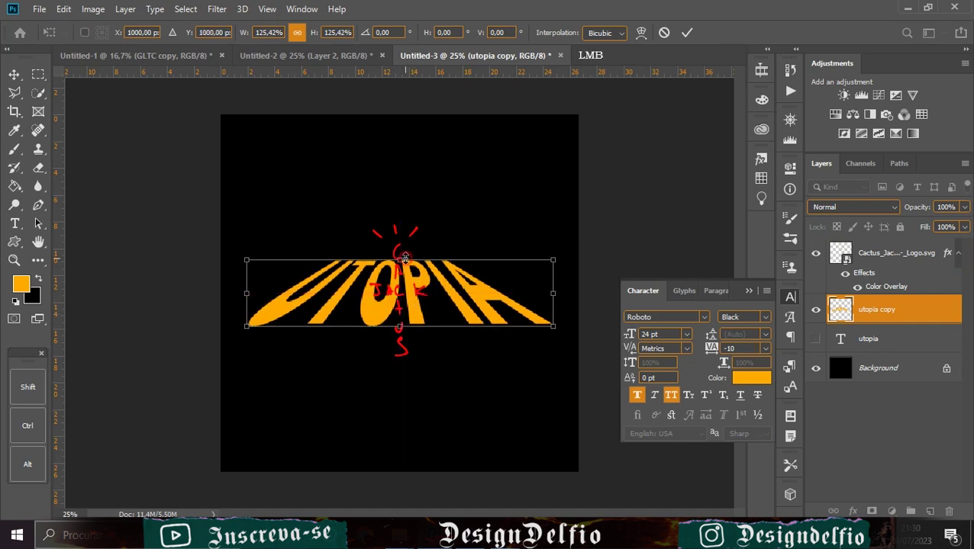
{"action": "left_click", "coordinate": [684, 33]}
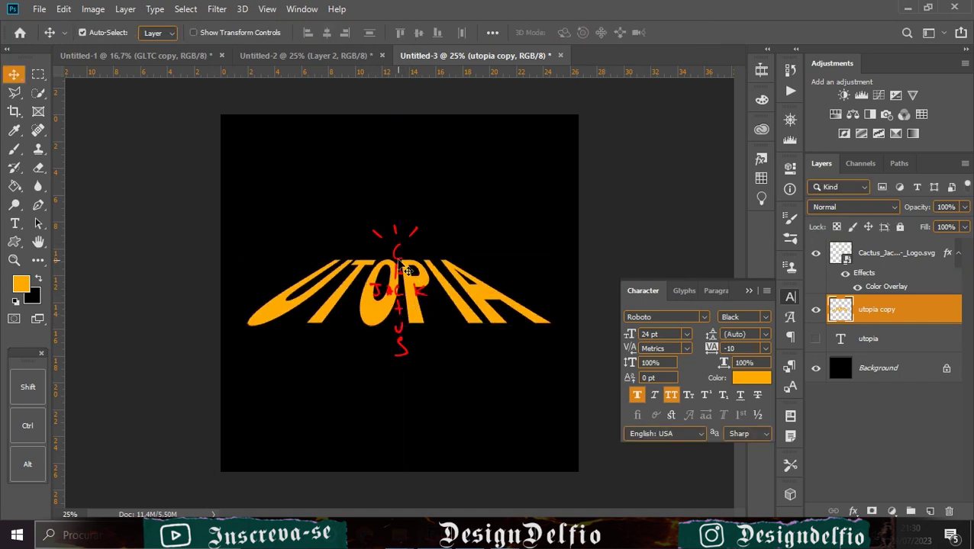
{"action": "key", "text": "ctrl+a"}
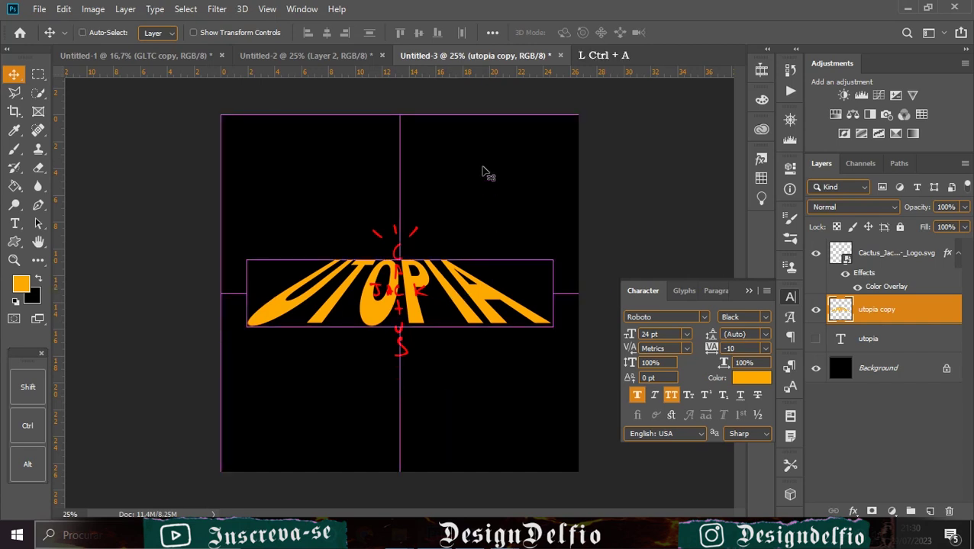
{"action": "key", "text": "ctrl+d"}
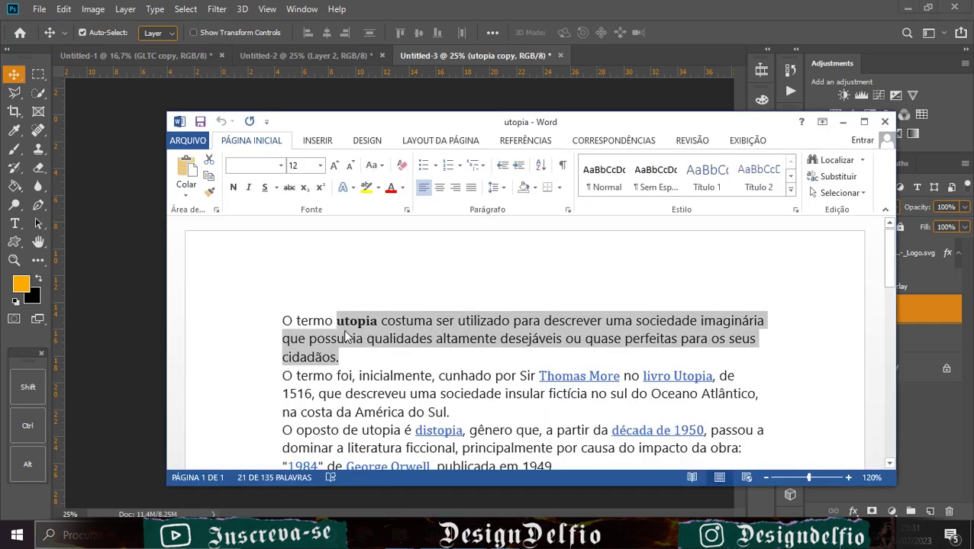
Copy the passage from "utopia costuma ser utilizado" to "cidadãos." in the utopia document in Word
{"action": "mouse_move", "coordinate": [336, 322]}
{"action": "left_mouse_down"}
{"action": "mouse_move", "coordinate": [358, 338]}
{"action": "mouse_move", "coordinate": [338, 357]}
{"action": "mouse_move", "coordinate": [309, 340]}
{"action": "mouse_move", "coordinate": [339, 324]}
{"action": "left_mouse_up"}
{"action": "left_click", "coordinate": [339, 324]}
{"action": "left_click", "coordinate": [842, 122]}
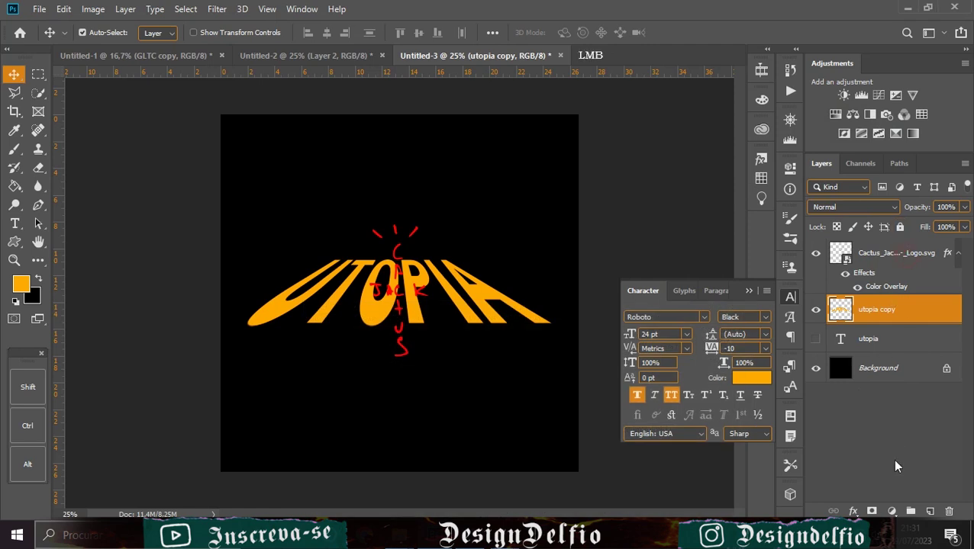
Add a top layer and paste the copied utopia passage as a text line just below the UTOPIA lettering
{"action": "key", "text": "alt+bracketright"}
{"action": "left_click", "coordinate": [930, 512]}
{"action": "left_click", "coordinate": [13, 222]}
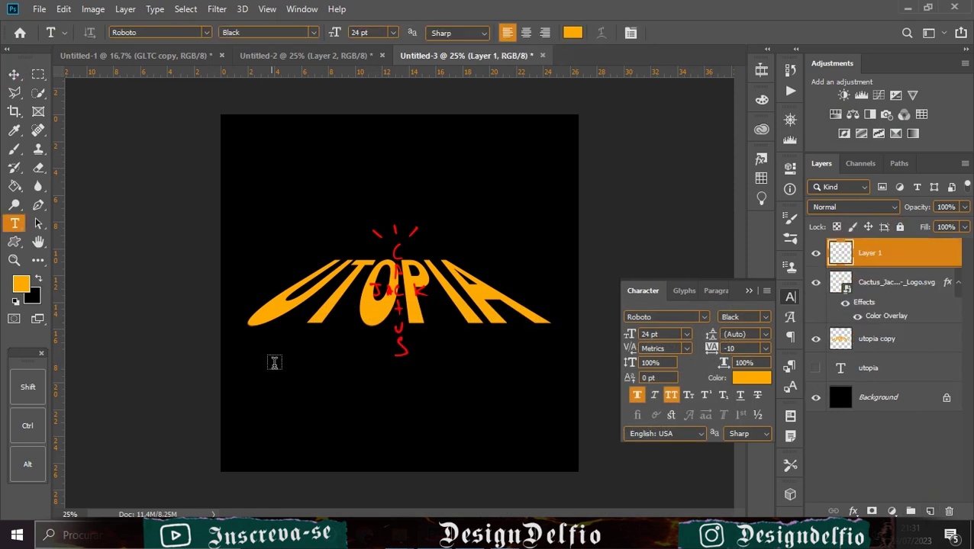
{"action": "left_click", "coordinate": [276, 364]}
{"action": "key", "text": "BackSpace"}
{"action": "key", "text": "ctrl+v"}
{"action": "left_click", "coordinate": [682, 32]}
Set the pasted passage's tracking to 200 and its Roboto font style to Light
{"action": "left_click", "coordinate": [765, 348]}
{"action": "left_click", "coordinate": [748, 500]}
{"action": "left_click", "coordinate": [765, 348]}
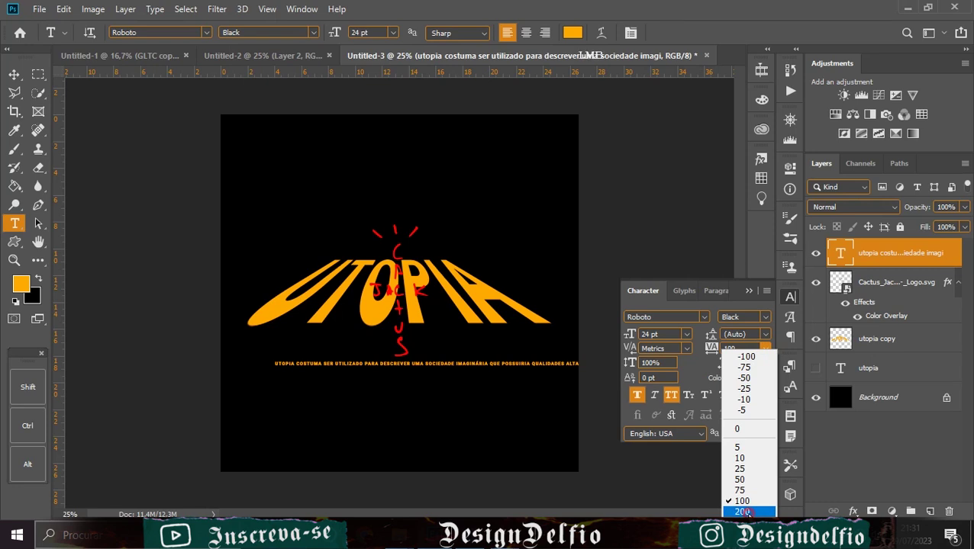
{"action": "left_click", "coordinate": [744, 508]}
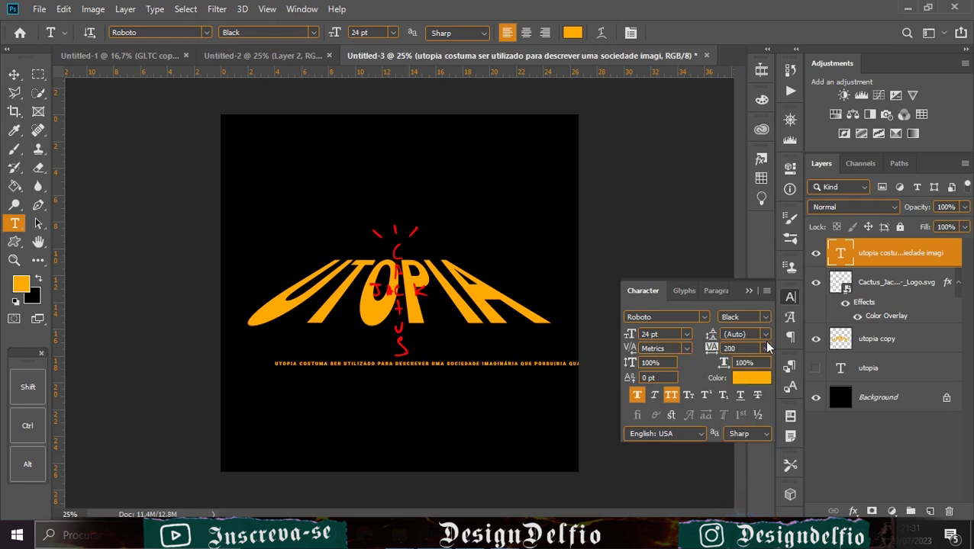
{"action": "left_click", "coordinate": [766, 318]}
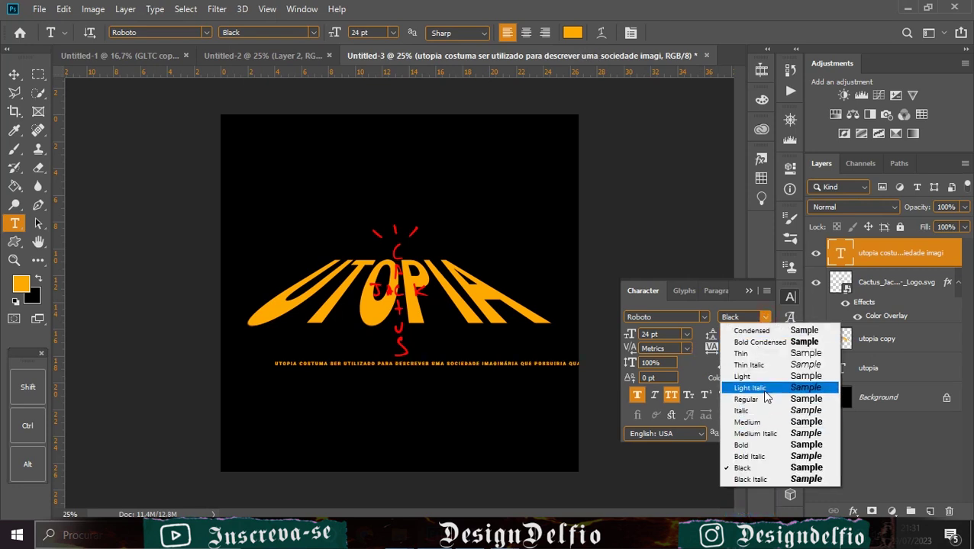
{"action": "left_click", "coordinate": [764, 376]}
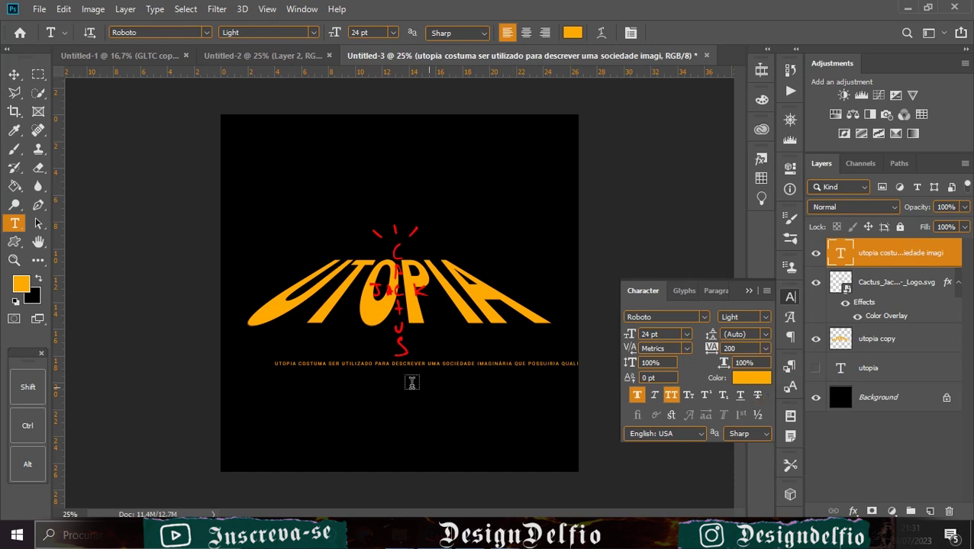
Break the passage into three lines, after "sociedade" and after "desejáveis"
{"action": "key", "text": "ctrl+plus"}
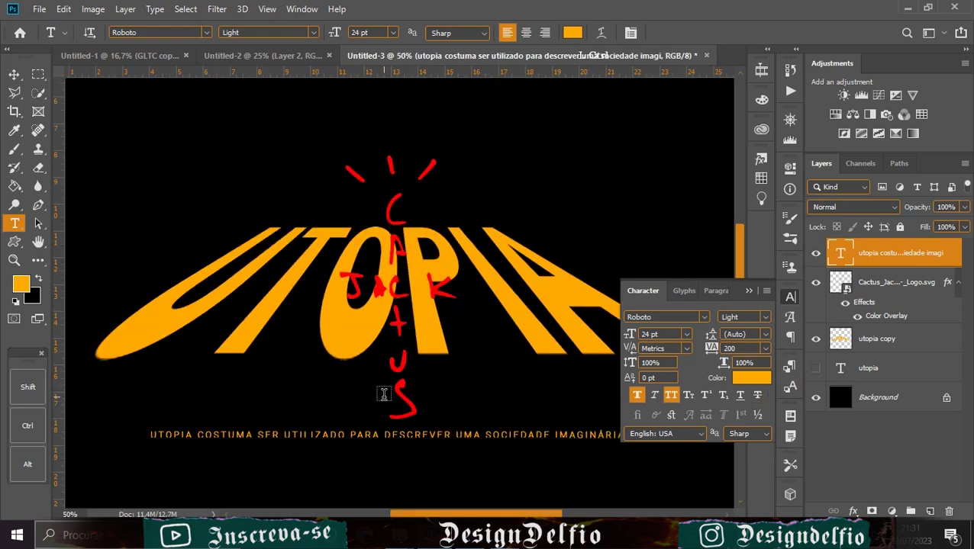
{"action": "left_click_drag", "start_coordinate": [508, 426], "coordinate": [443, 330]}
{"action": "key", "text": "ctrl+r"}
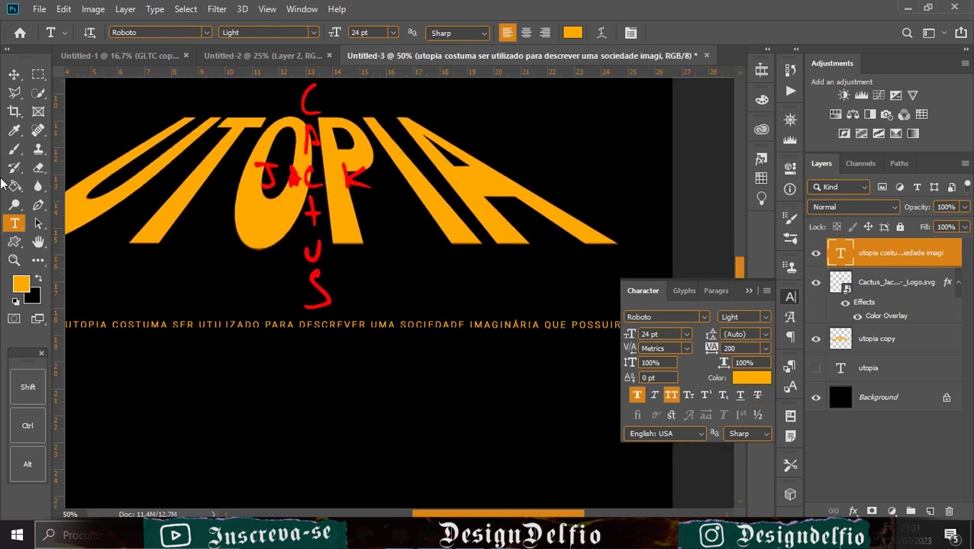
{"action": "left_click", "coordinate": [473, 321]}
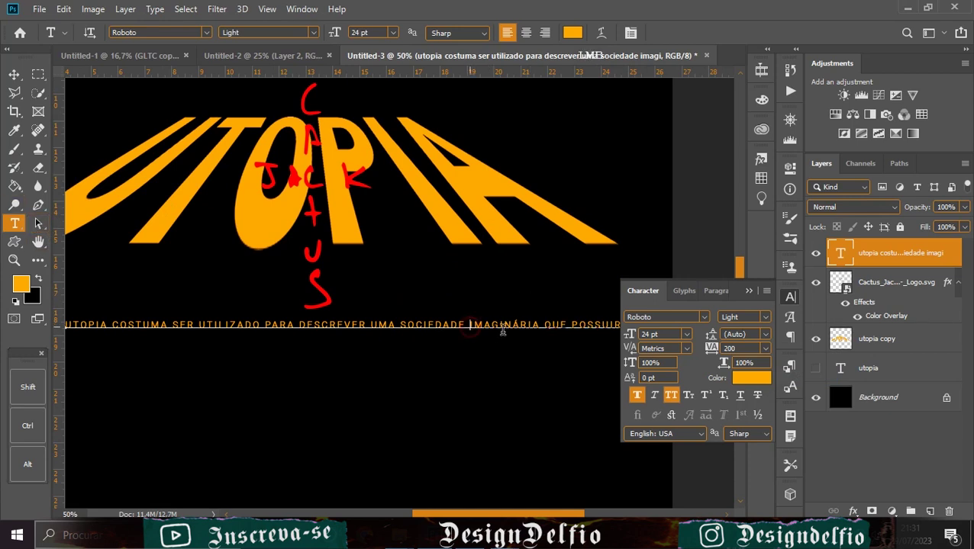
{"action": "key", "text": "Return"}
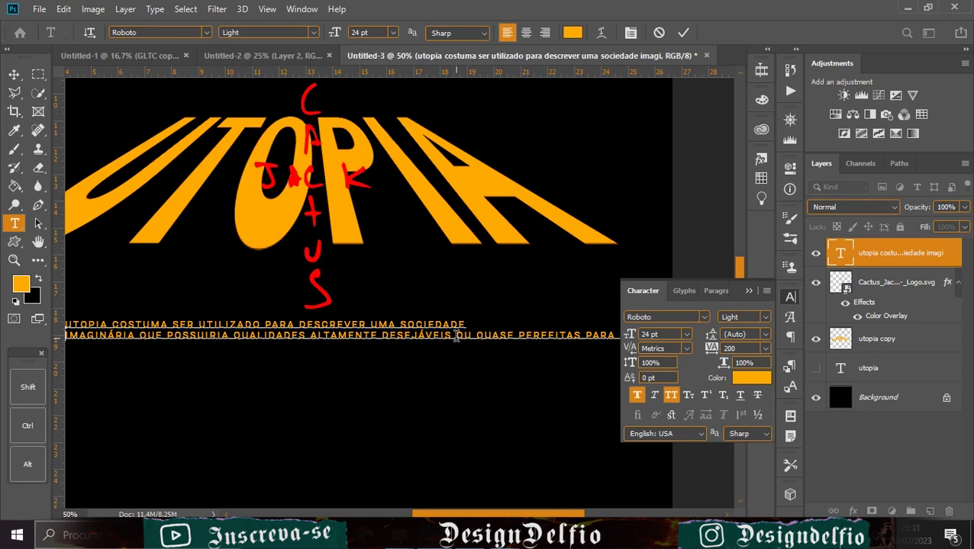
{"action": "key", "text": "Return"}
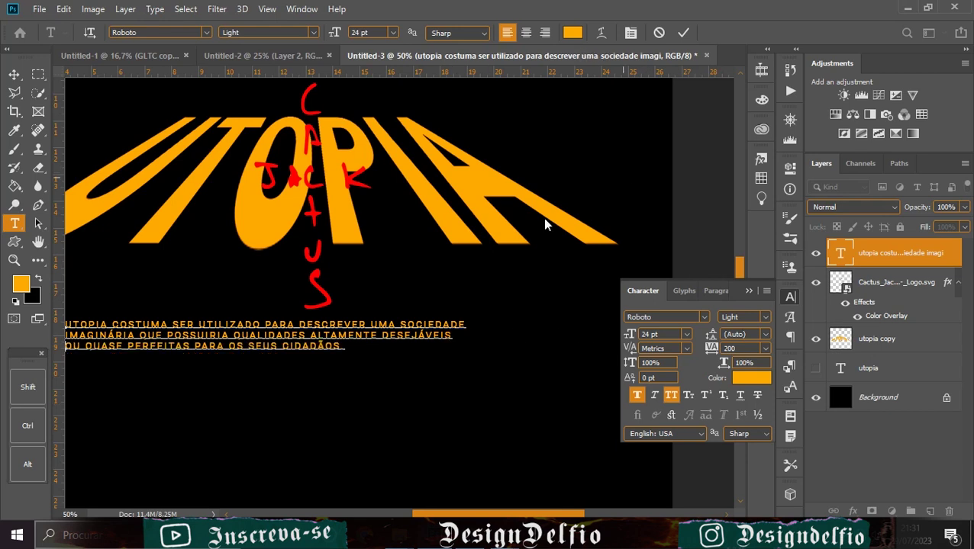
{"action": "left_click", "coordinate": [13, 75]}
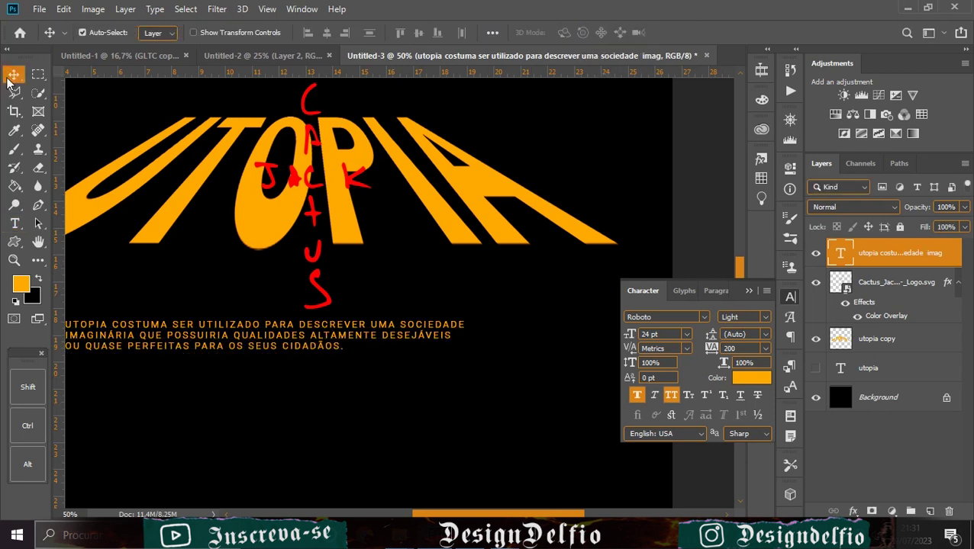
Turn off All Caps for the three-line passage and capitalise the first letter of "Utopia"
{"action": "left_click_drag", "start_coordinate": [238, 334], "coordinate": [386, 335]}
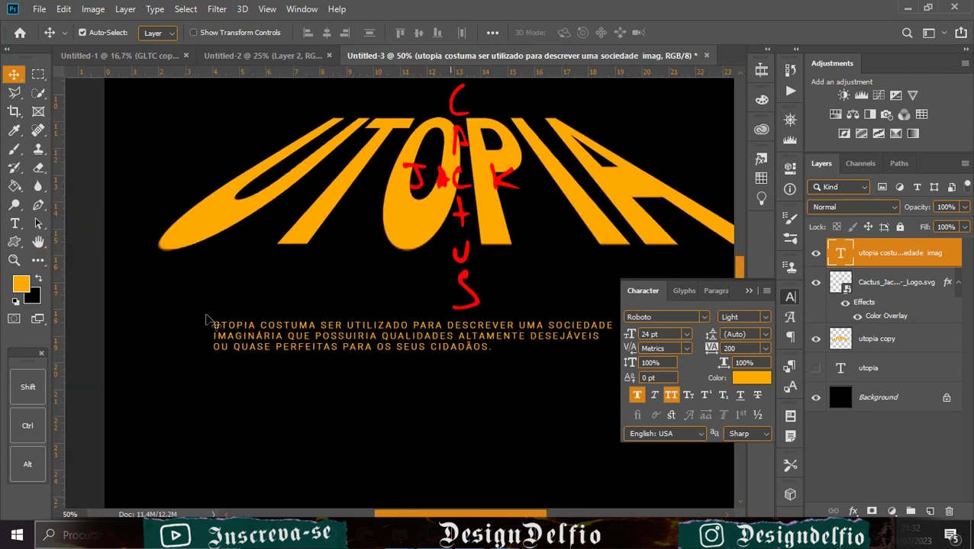
{"action": "key", "text": "ctrl+shift+k"}
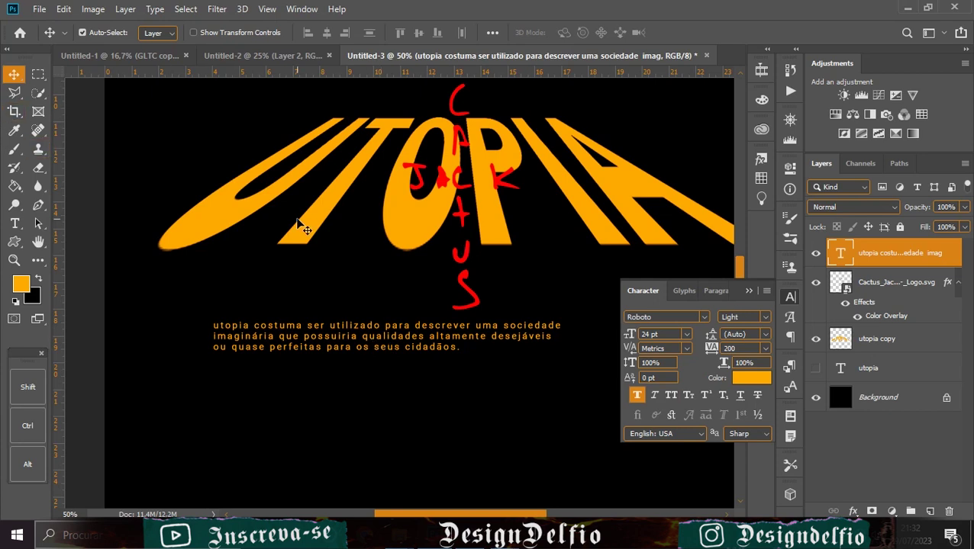
{"action": "left_click", "coordinate": [15, 223]}
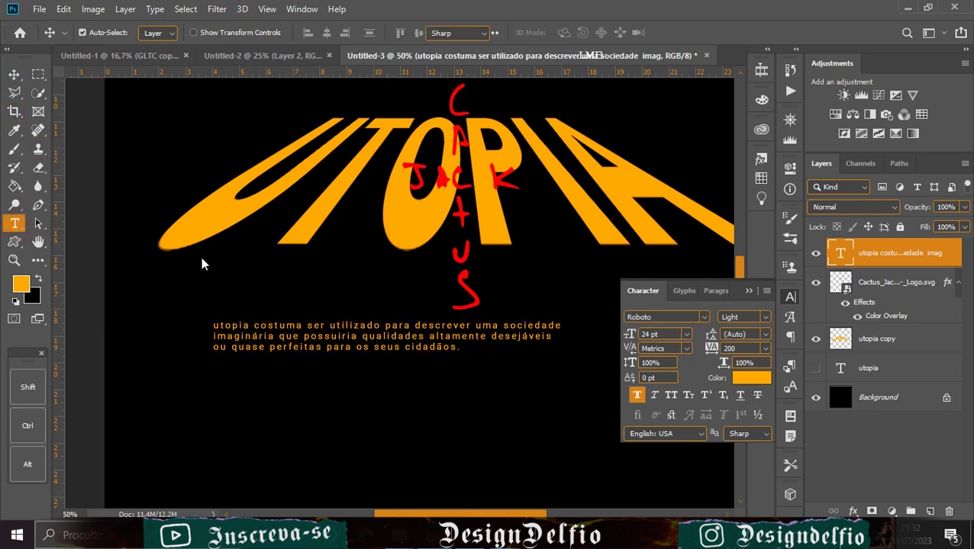
{"action": "left_click", "coordinate": [214, 326]}
{"action": "key", "text": "ctrl+shift+k"}
{"action": "left_click", "coordinate": [15, 74]}
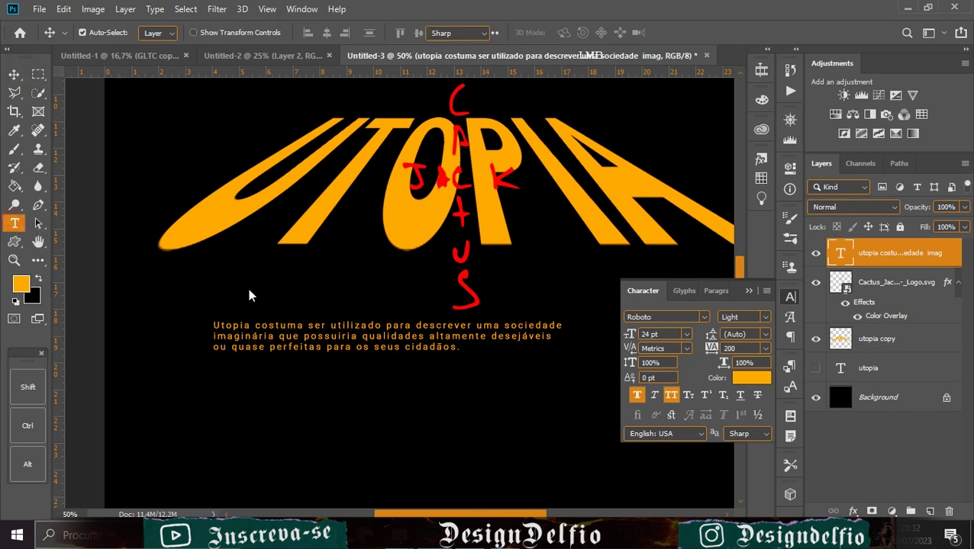
Apply Faux Italic to the word "Utopia" at the start of the passage
{"action": "left_click", "coordinate": [15, 223]}
{"action": "left_click_drag", "start_coordinate": [252, 325], "coordinate": [202, 325]}
{"action": "left_click", "coordinate": [654, 394]}
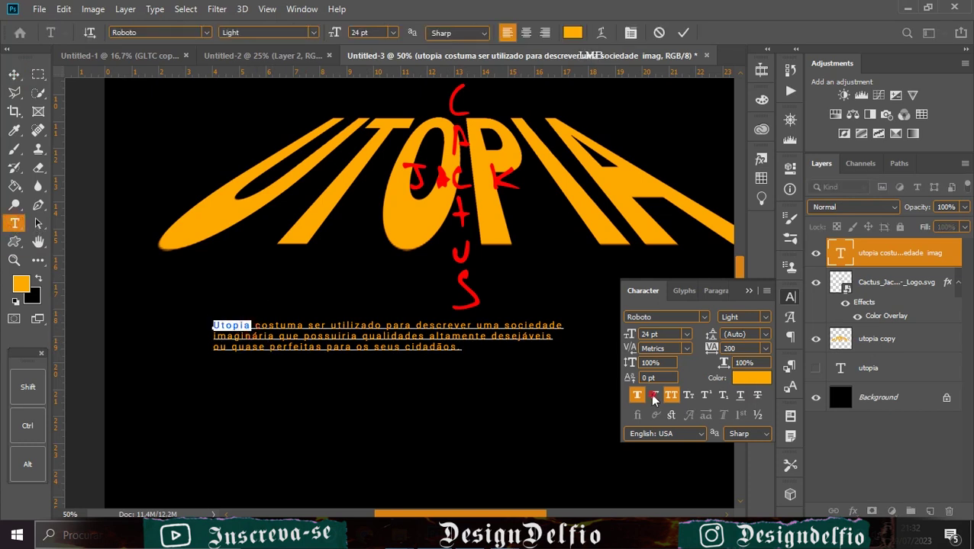
{"action": "left_click", "coordinate": [683, 32]}
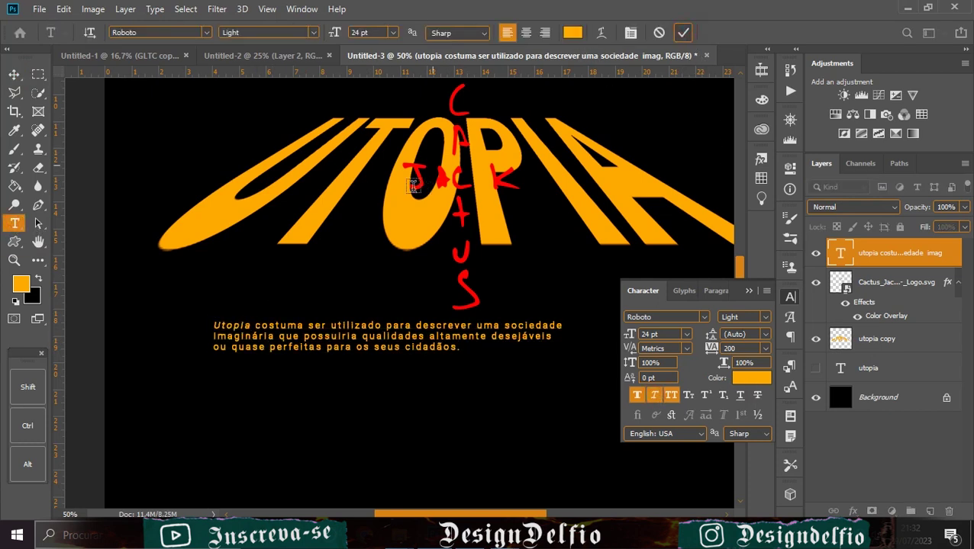
Centre-align the passage's lines and centre the text block horizontally on the canvas beneath the UTOPIA lettering
{"action": "key", "text": "v"}
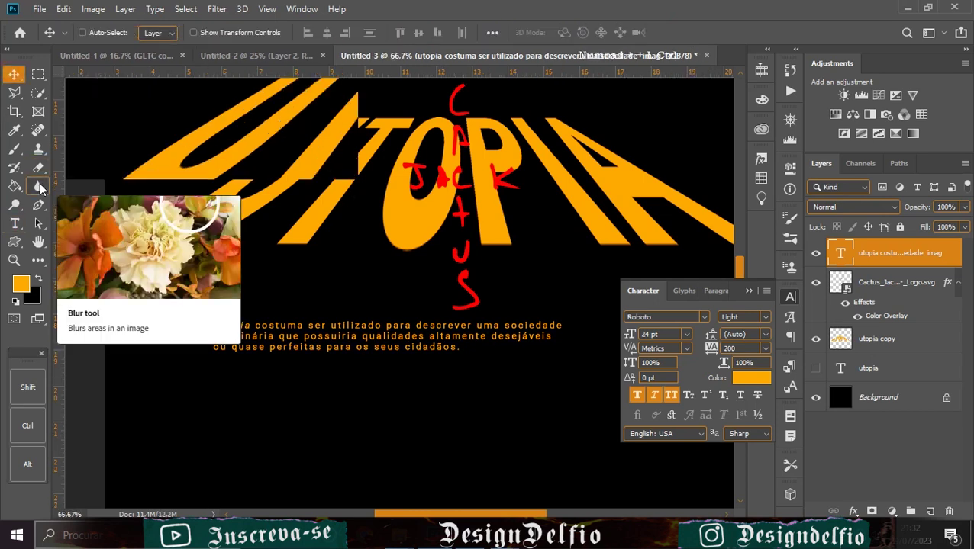
{"action": "key", "text": "ctrl+plus"}
{"action": "key", "text": "ctrl+minus"}
{"action": "key", "text": "ctrl+minus"}
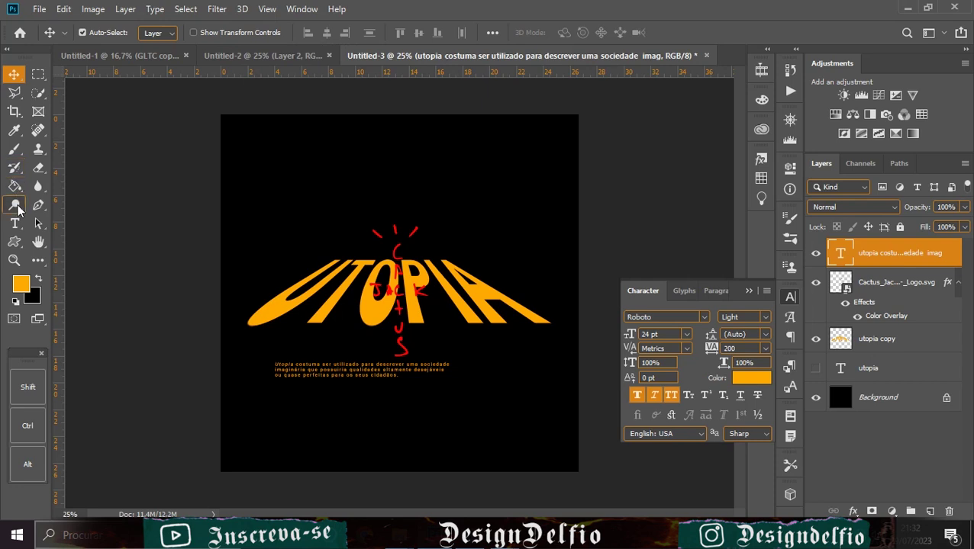
{"action": "left_click", "coordinate": [16, 224]}
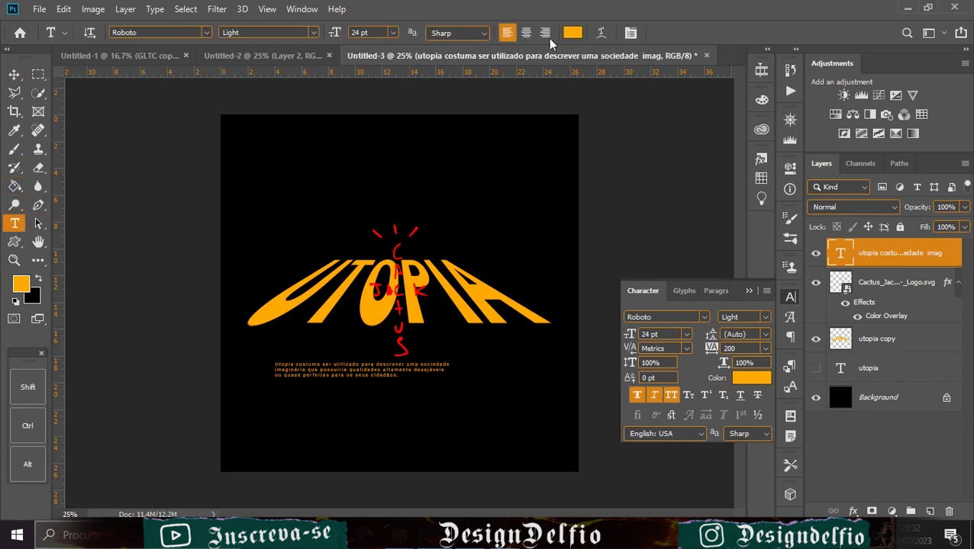
{"action": "left_click", "coordinate": [526, 32]}
{"action": "left_click", "coordinate": [14, 74]}
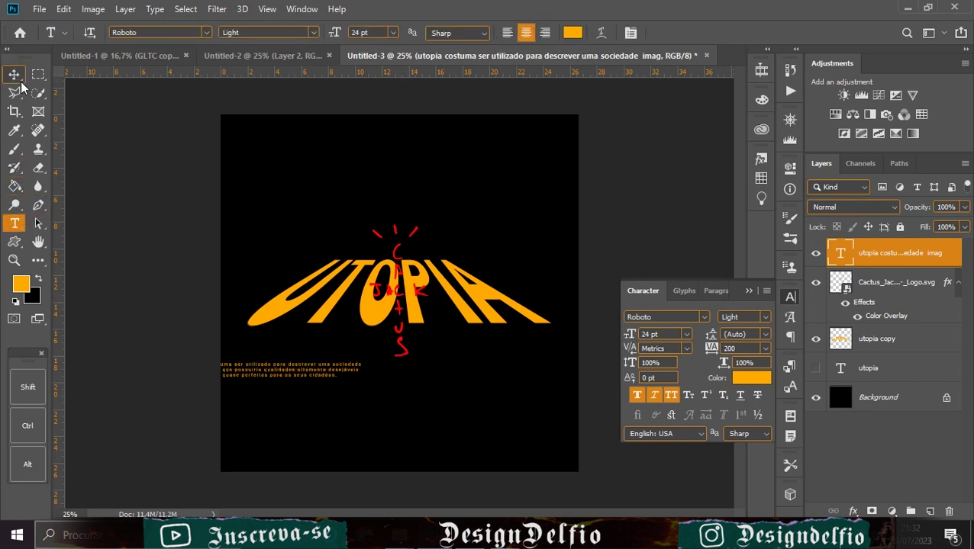
{"action": "key", "text": "ctrl+a"}
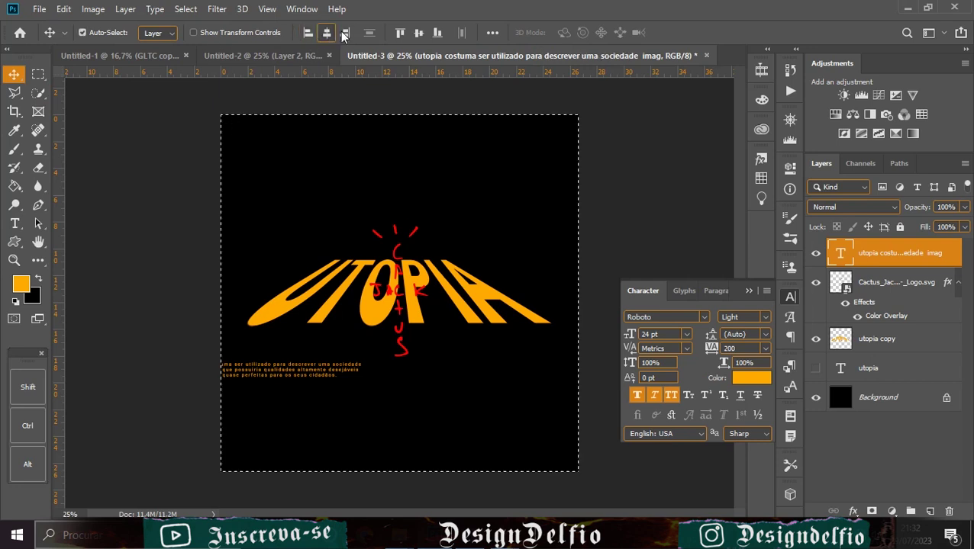
{"action": "left_click", "coordinate": [418, 32]}
{"action": "key", "text": "ctrl+d"}
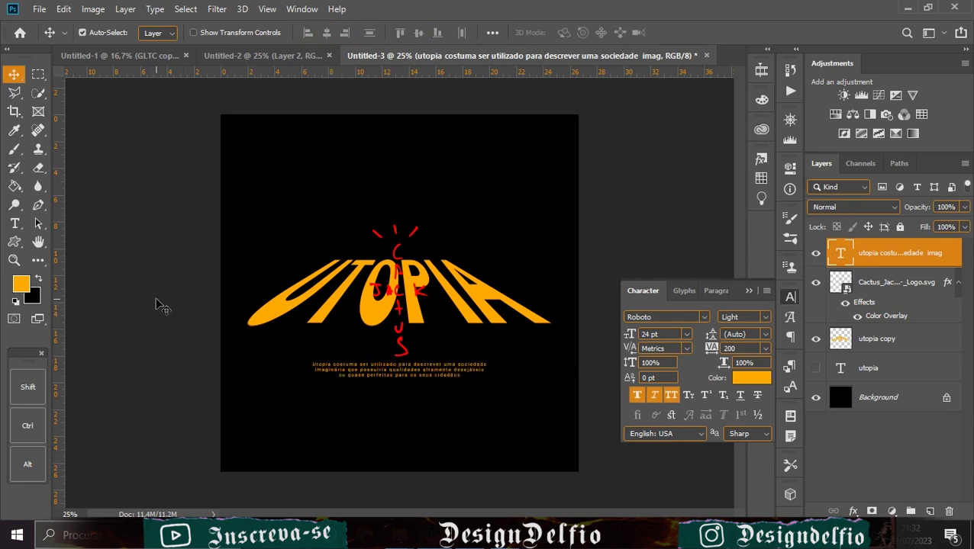
Place the black Travis Scott pattern image over the artwork, enlarge it and shift it toward the canvas's lower part
{"action": "left_click_drag", "start_coordinate": [236, 221], "coordinate": [689, 78]}
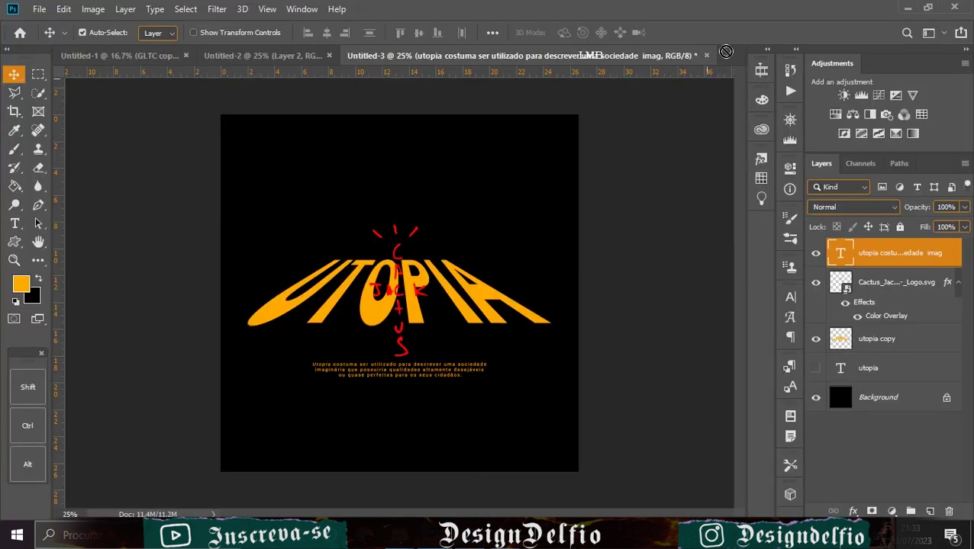
{"action": "left_click_drag", "start_coordinate": [580, 122], "coordinate": [437, 269]}
{"action": "left_click_drag", "start_coordinate": [347, 290], "coordinate": [285, 290]}
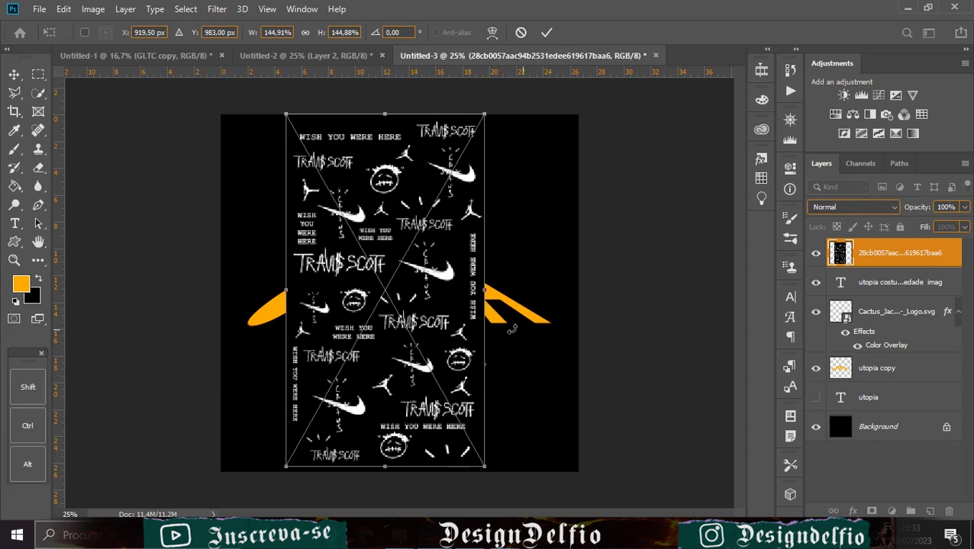
{"action": "left_click_drag", "start_coordinate": [487, 295], "coordinate": [524, 293]}
{"action": "left_click_drag", "start_coordinate": [452, 207], "coordinate": [469, 305]}
{"action": "left_click", "coordinate": [547, 32]}
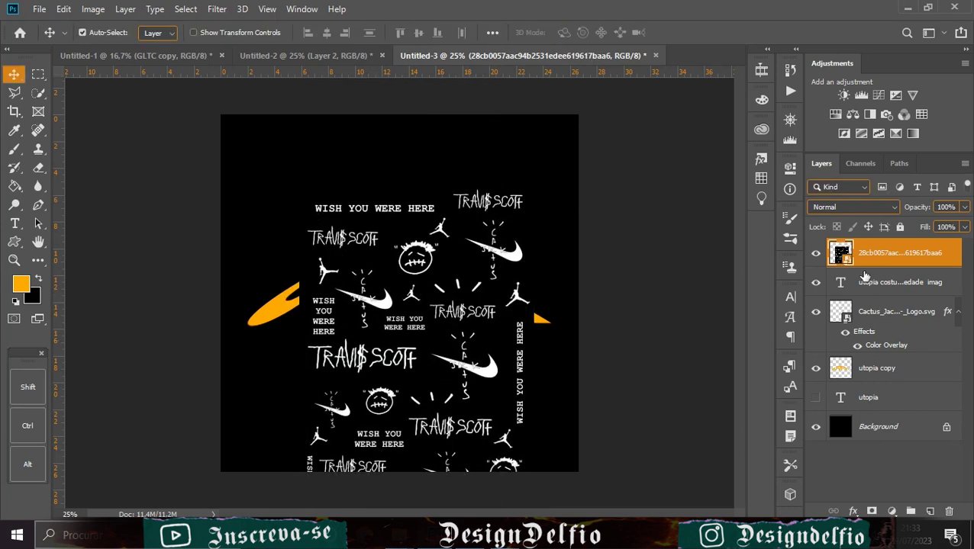
Hide the other layers, copy the pattern's uppermost WISH YOU WERE HERE lettering to its own layer and delete the pattern image layer
{"action": "left_click", "coordinate": [815, 426]}
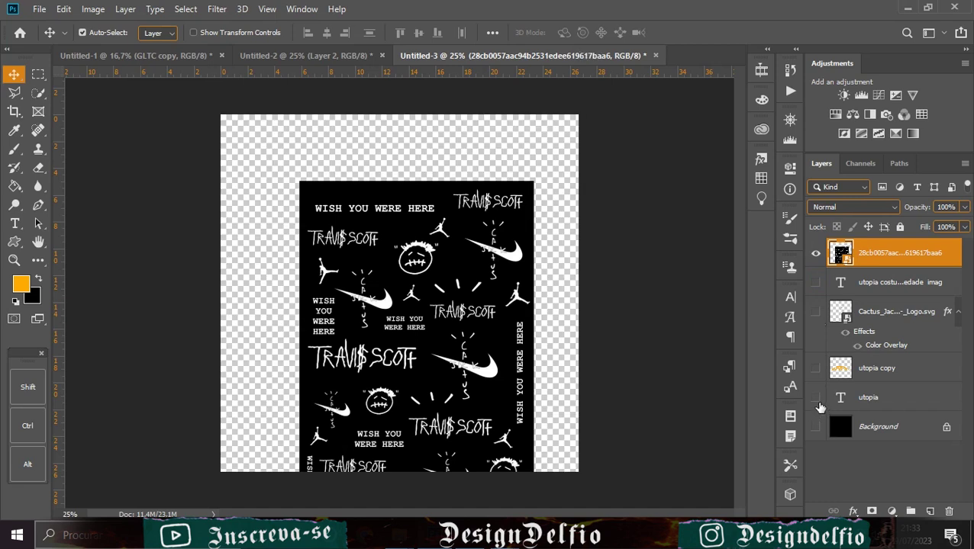
{"action": "left_click", "coordinate": [38, 75]}
{"action": "left_click_drag", "start_coordinate": [301, 220], "coordinate": [437, 187]}
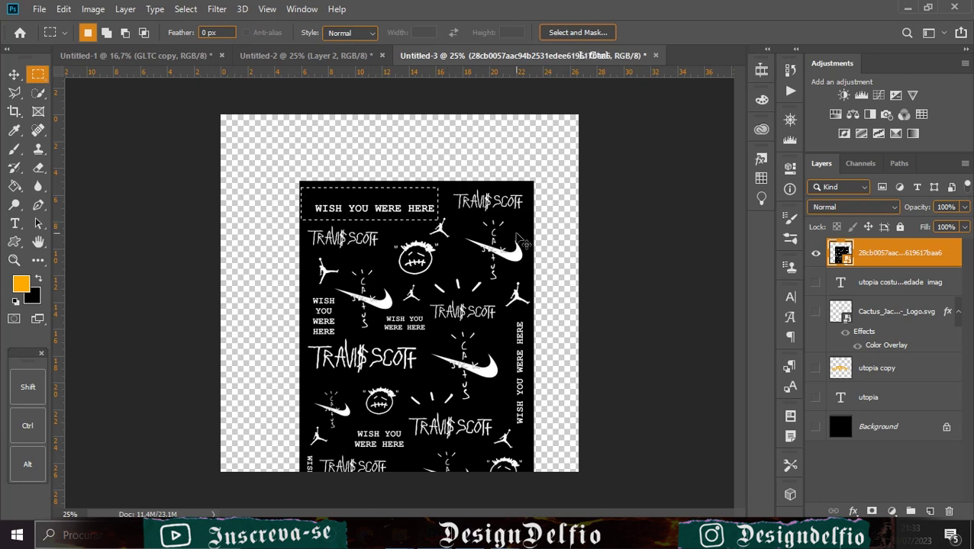
{"action": "key", "text": "ctrl+j"}
{"action": "left_click", "coordinate": [877, 286]}
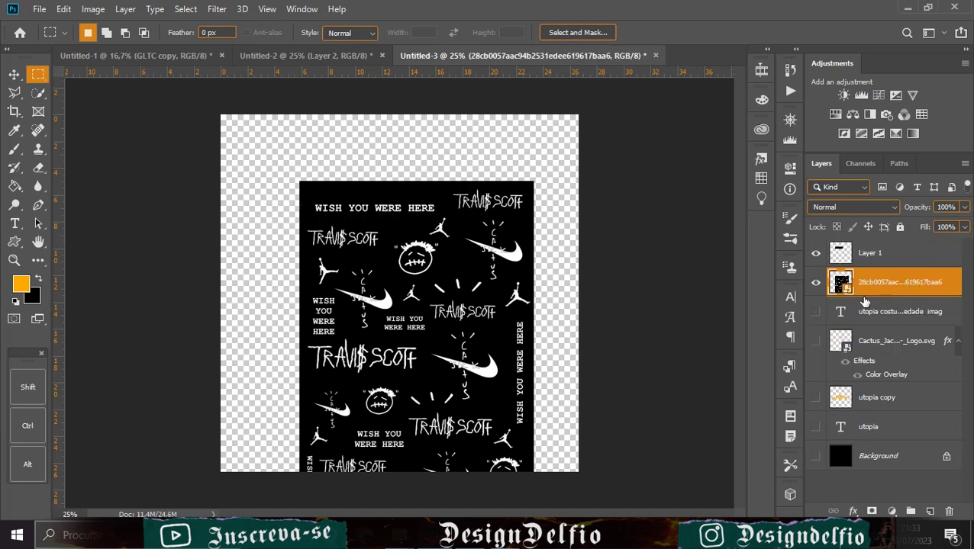
{"action": "key", "text": "Delete"}
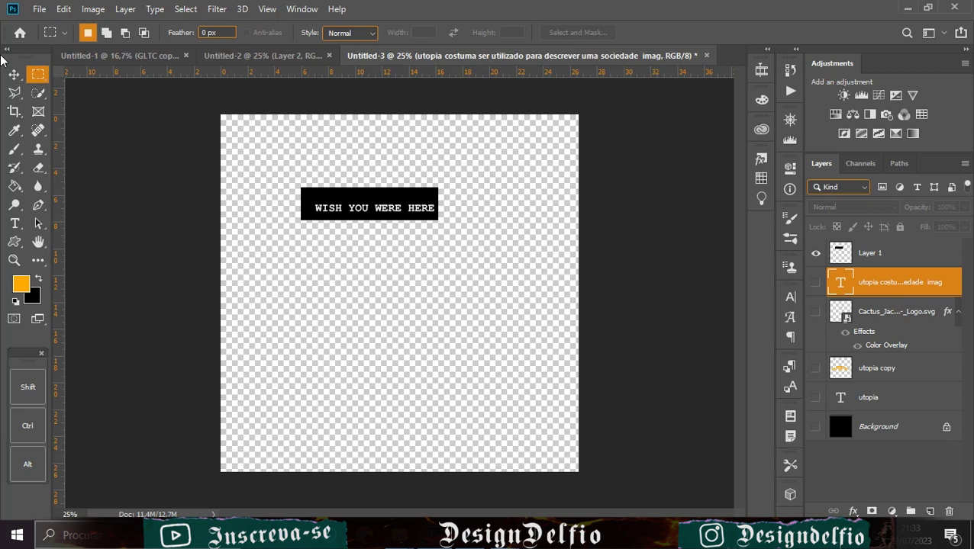
Mask out the black behind the WISH YOU WERE HERE lettering with a Color Range selection of the black and an inverted layer mask
{"action": "left_click", "coordinate": [14, 74]}
{"action": "left_click", "coordinate": [409, 206]}
{"action": "left_click", "coordinate": [191, 10]}
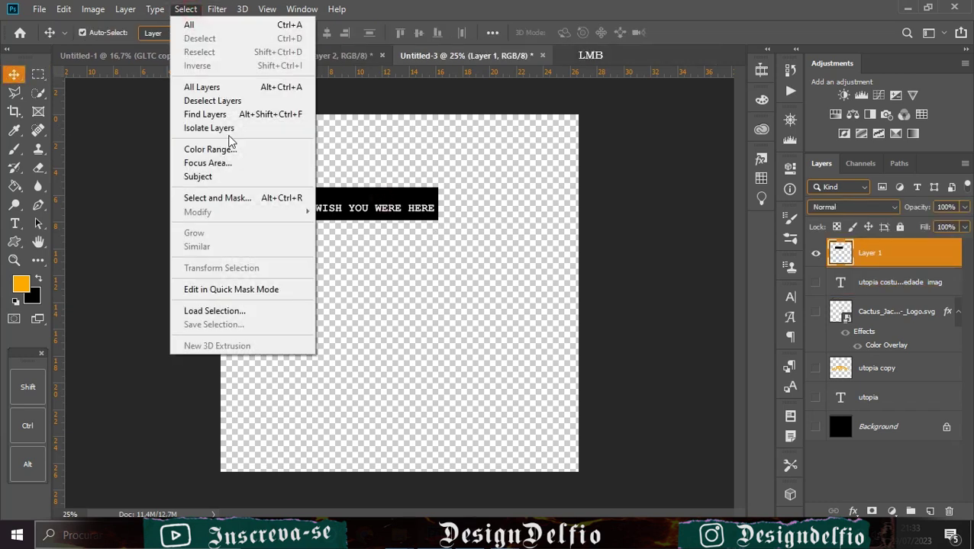
{"action": "left_click", "coordinate": [218, 150]}
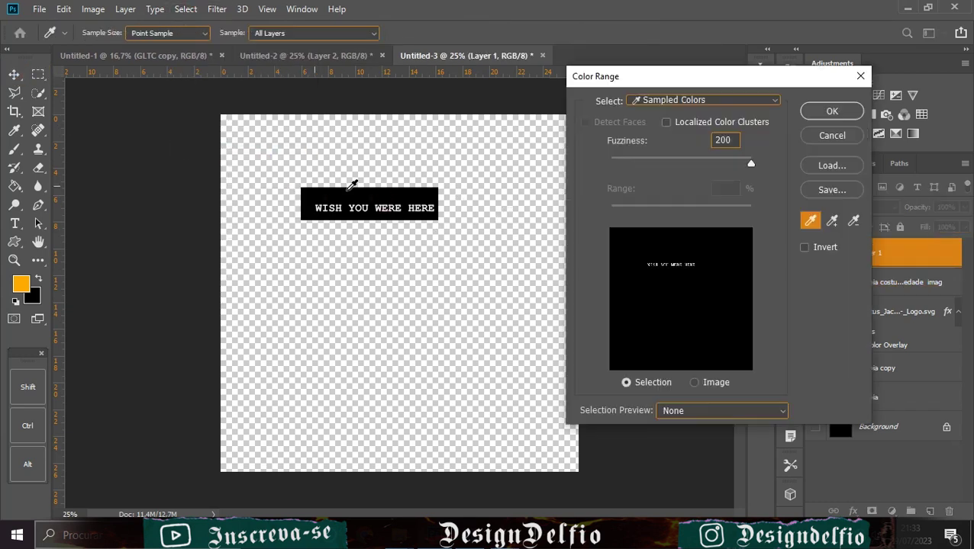
{"action": "left_click", "coordinate": [352, 199]}
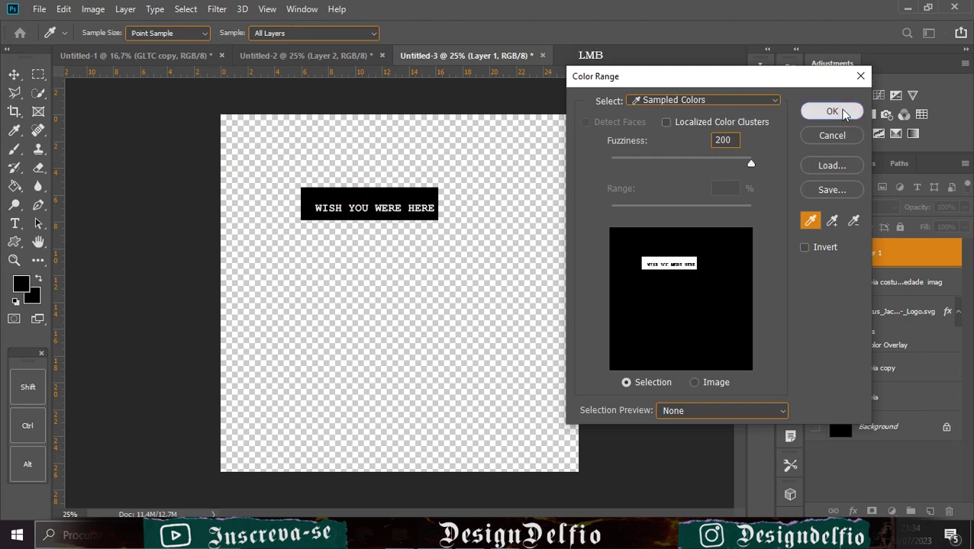
{"action": "left_click", "coordinate": [832, 111]}
{"action": "left_click", "coordinate": [872, 511]}
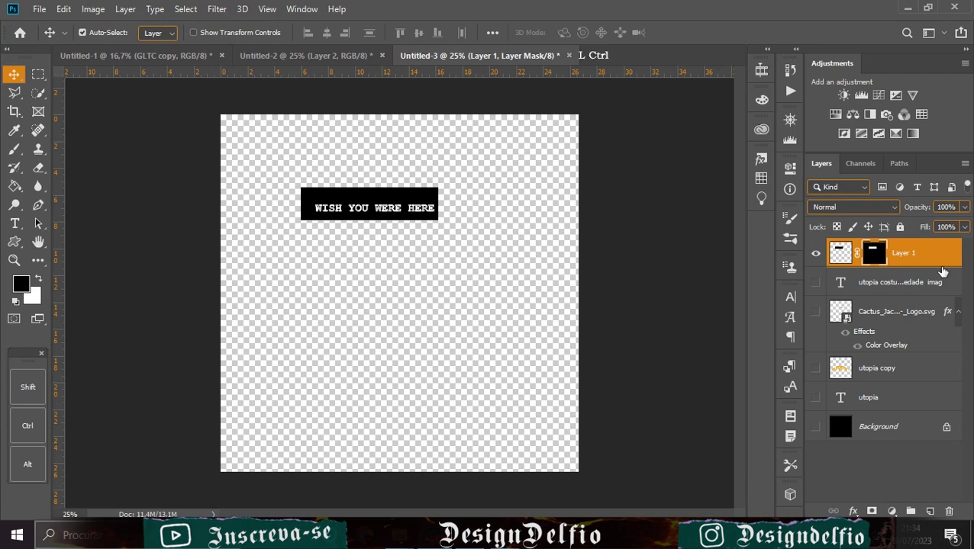
{"action": "key", "text": "ctrl+i"}
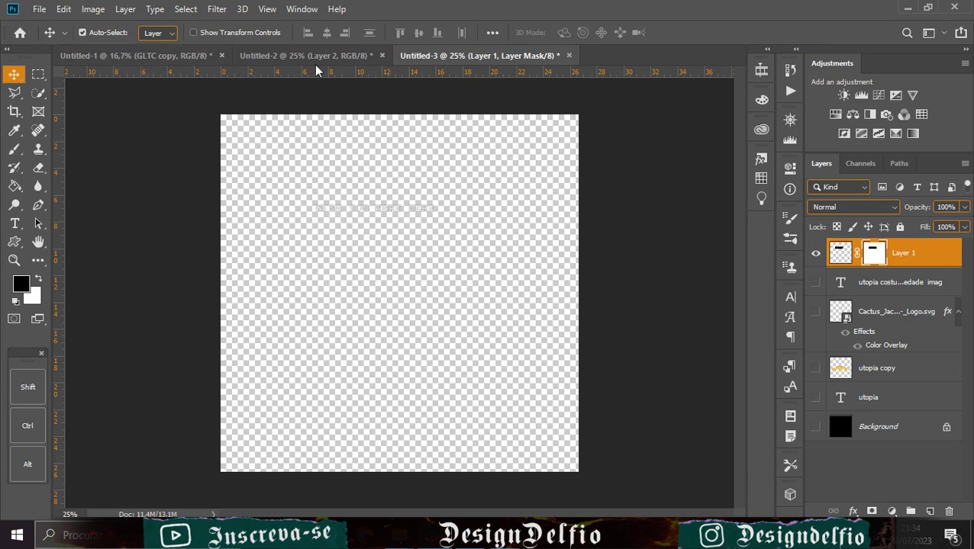
Show all hidden layers, scale the WISH YOU WERE HERE lettering to about 70% and place it just above the orange UTOPIA lettering
{"action": "left_click", "coordinate": [816, 427]}
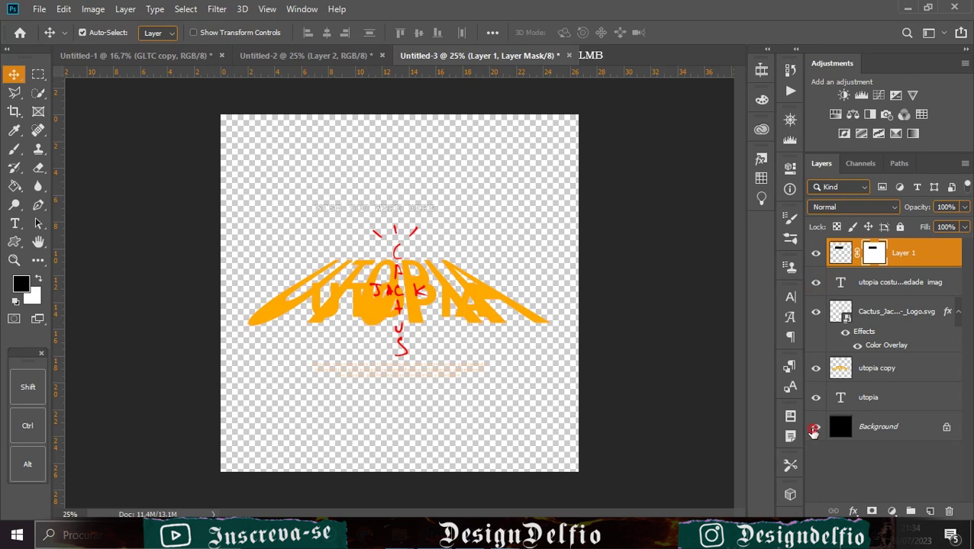
{"action": "left_click_drag", "start_coordinate": [400, 219], "coordinate": [416, 248]}
{"action": "key", "text": "ctrl+t"}
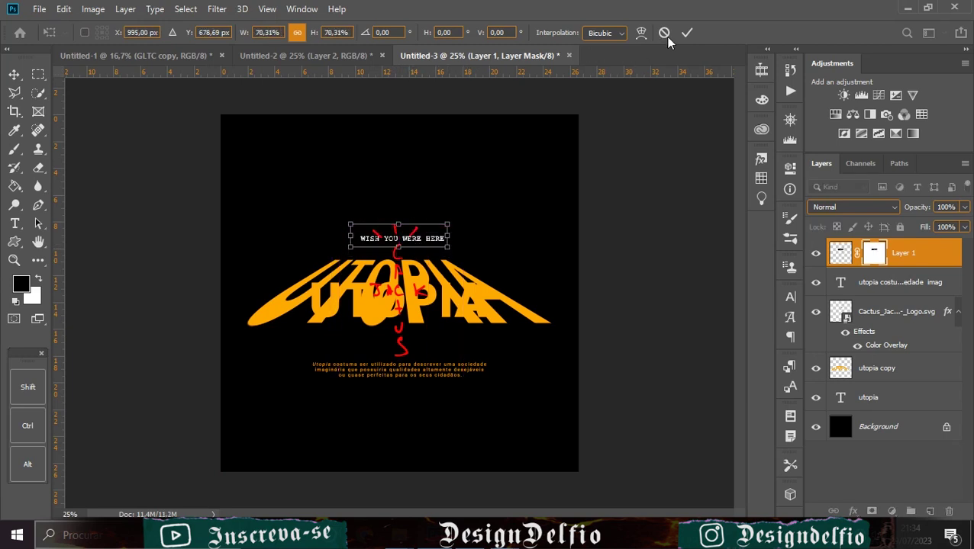
{"action": "left_click", "coordinate": [497, 143]}
Nudge the WISH YOU WERE HERE lettering slightly down, centre it horizontally on the canvas and deselect
{"action": "key", "text": "Down"}
{"action": "key", "text": "ctrl+a"}
{"action": "left_click", "coordinate": [327, 32]}
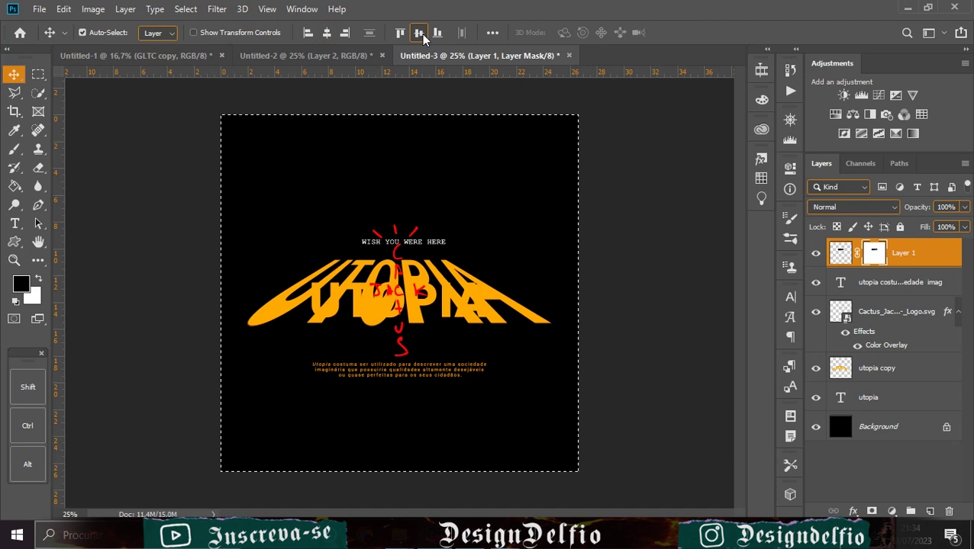
{"action": "key", "text": "ctrl"}
{"action": "key", "text": "ctrl+d"}
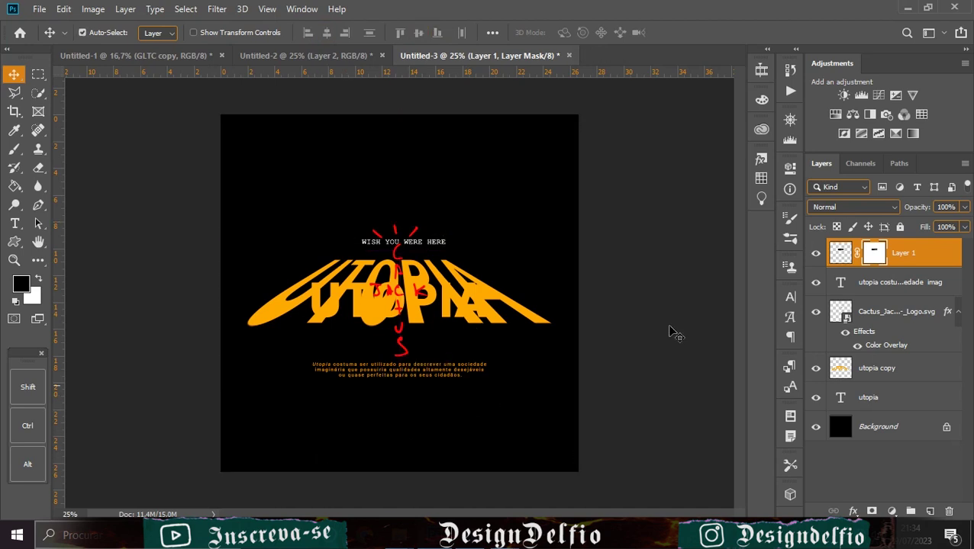
Convert the masked WISH YOU WERE HERE layer to a smart object and hide the flat utopia text layer
{"action": "right_click", "coordinate": [945, 254]}
{"action": "left_click", "coordinate": [846, 196]}
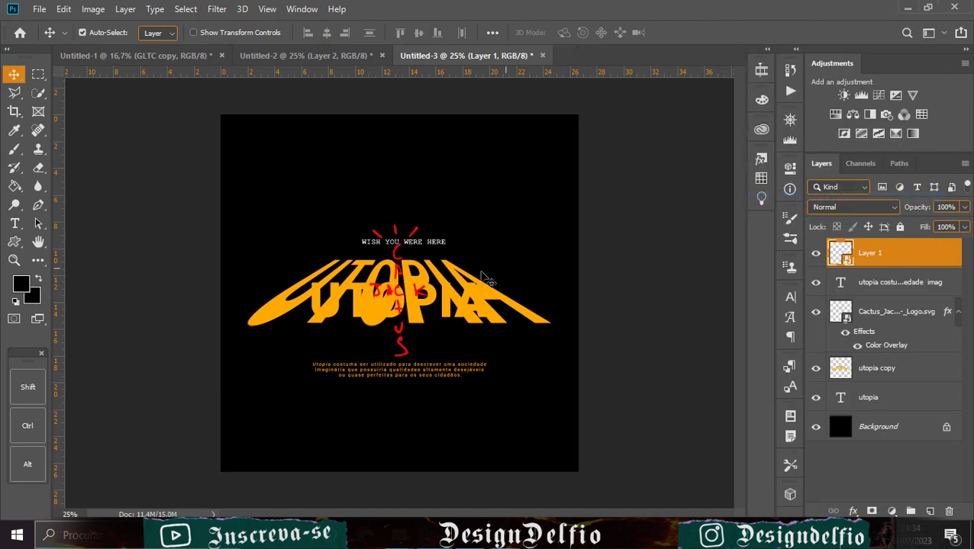
{"action": "key", "text": "Up"}
{"action": "key", "text": "Down"}
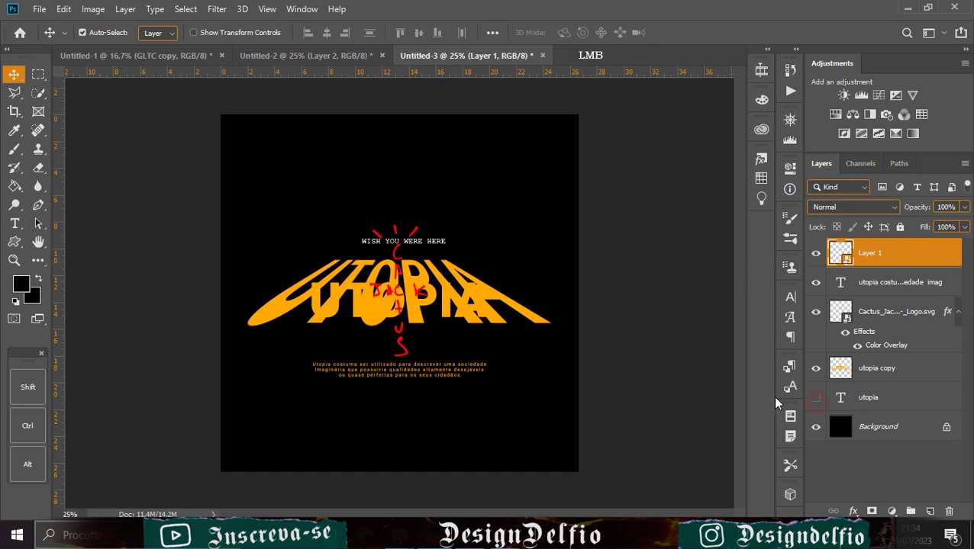
{"action": "left_click", "coordinate": [815, 402]}
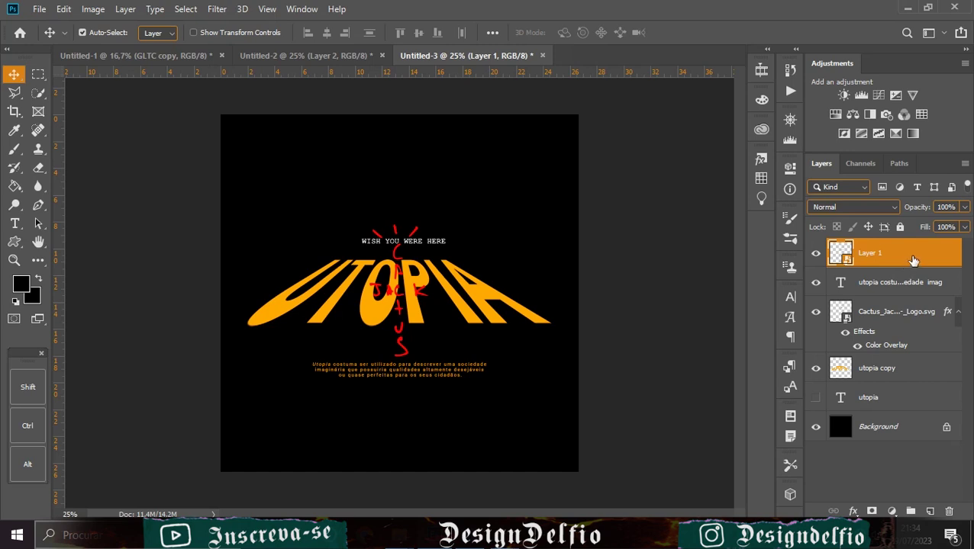
Give the WISH YOU WERE HERE lettering a Color Overlay in the orange sampled from the UTOPIA lettering
{"action": "double_click", "coordinate": [912, 261]}
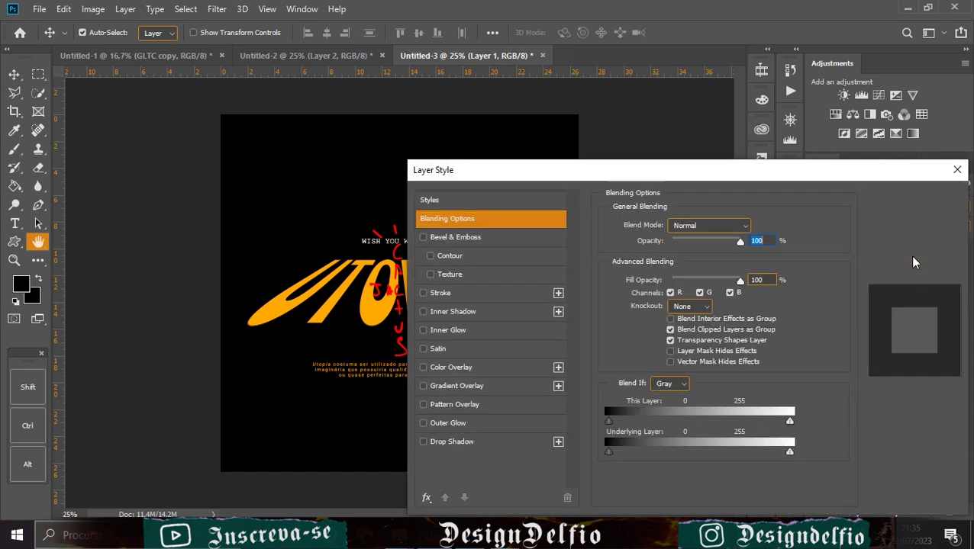
{"action": "left_click", "coordinate": [457, 367]}
{"action": "left_click", "coordinate": [753, 228]}
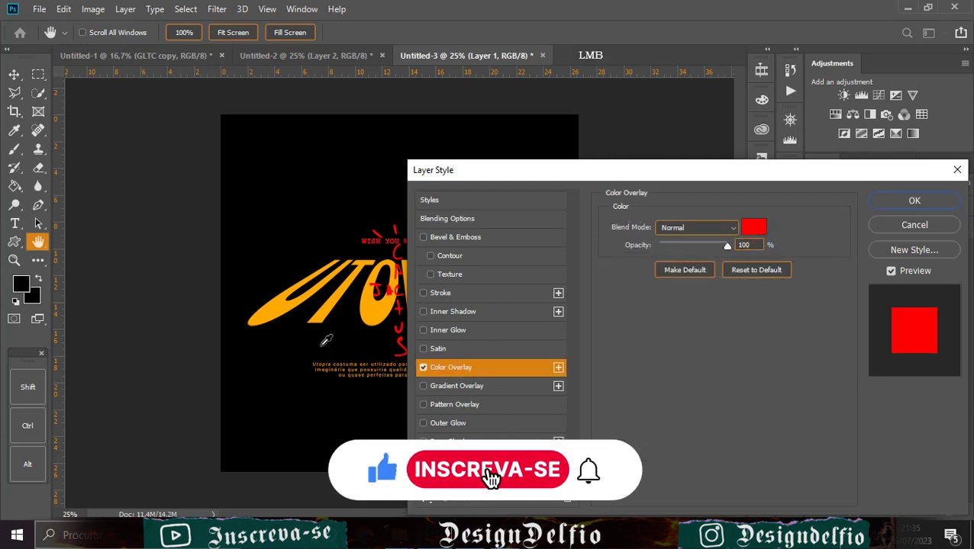
{"action": "left_click", "coordinate": [324, 338]}
{"action": "left_click", "coordinate": [888, 224]}
{"action": "left_click", "coordinate": [941, 207]}
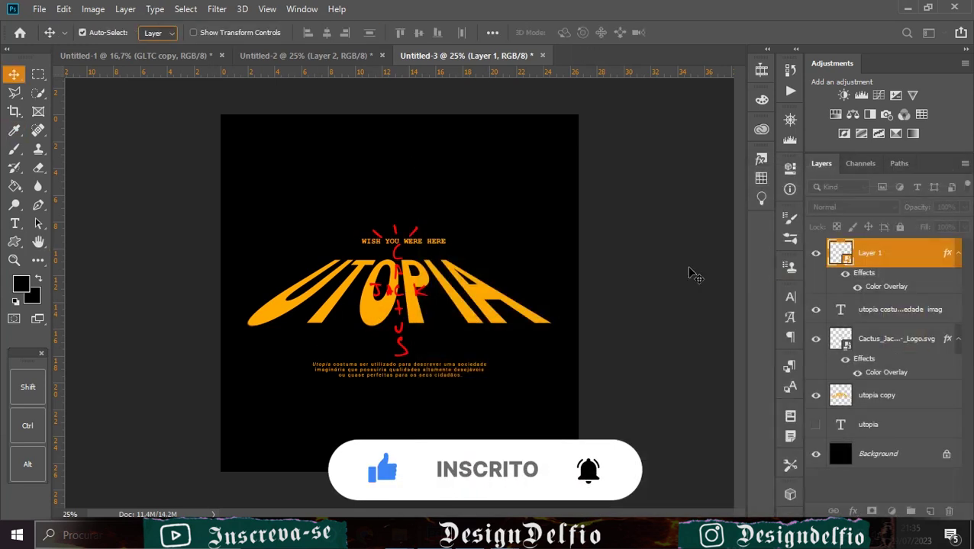
Place the white Nike swoosh image (GLTC copy) beneath the descriptive text and centre it horizontally on the canvas
{"action": "key", "text": "alt+Tab"}
{"action": "left_click_drag", "start_coordinate": [447, 199], "coordinate": [415, 422]}
{"action": "left_click_drag", "start_coordinate": [399, 295], "coordinate": [407, 398]}
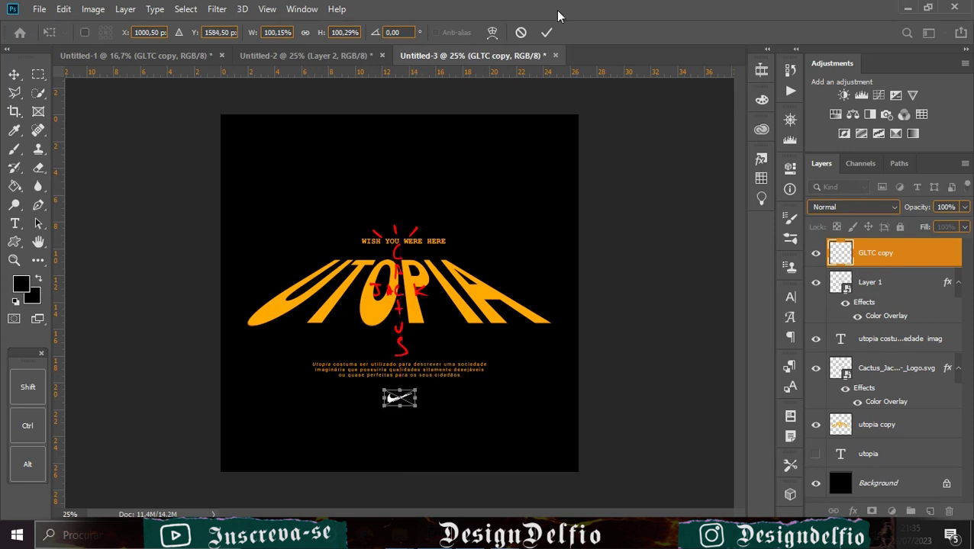
{"action": "left_click", "coordinate": [546, 33]}
{"action": "key", "text": "ctrl+a"}
{"action": "left_click", "coordinate": [326, 32]}
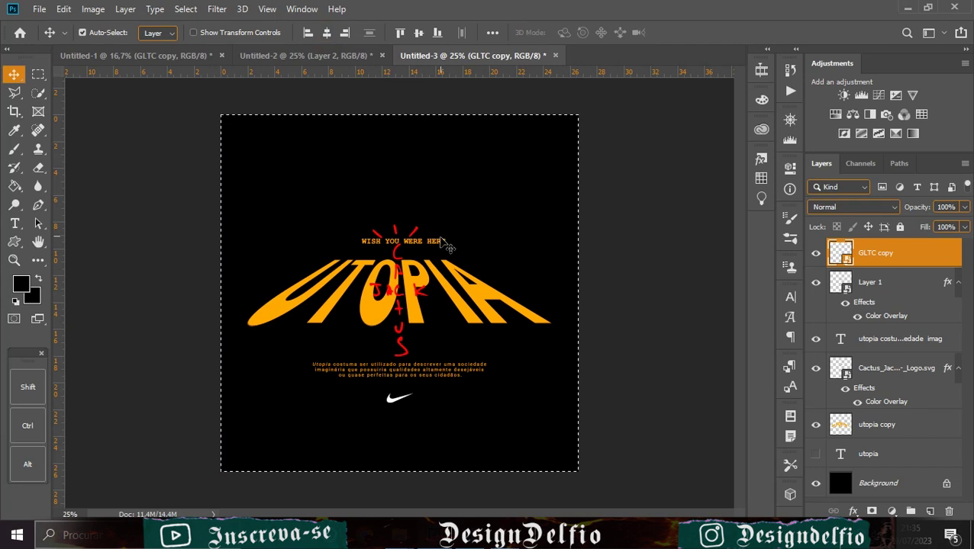
{"action": "key", "text": "ctrl"}
{"action": "key", "text": "ctrl+d"}
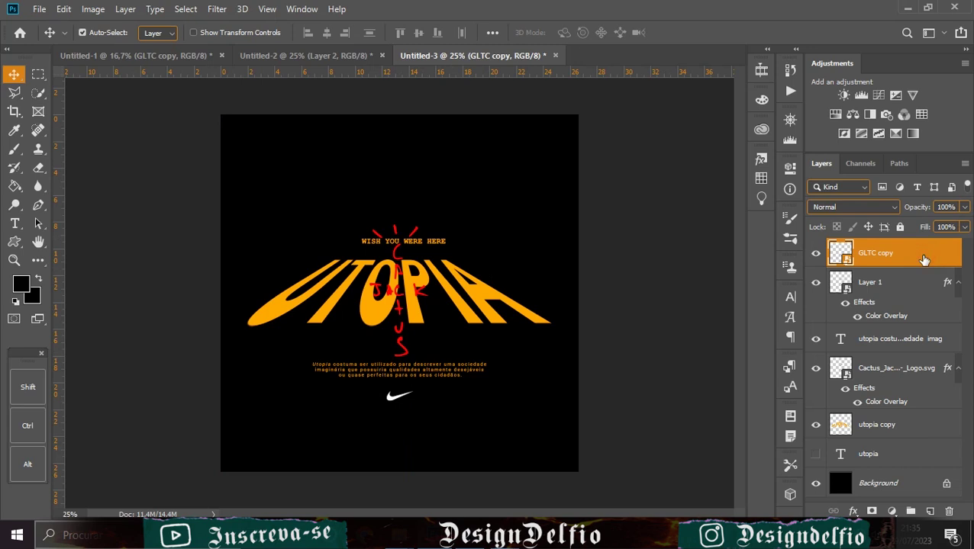
Apply a red (ff0000) Color Overlay to the swoosh layer
{"action": "key", "text": "h"}
{"action": "double_click", "coordinate": [923, 260]}
{"action": "left_click", "coordinate": [915, 250]}
{"action": "key", "text": "Escape"}
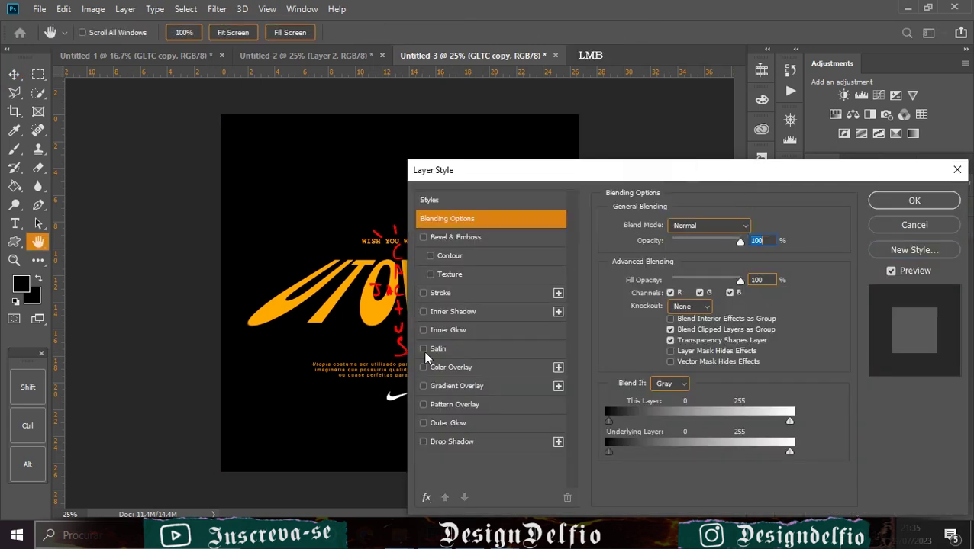
{"action": "left_click", "coordinate": [450, 367]}
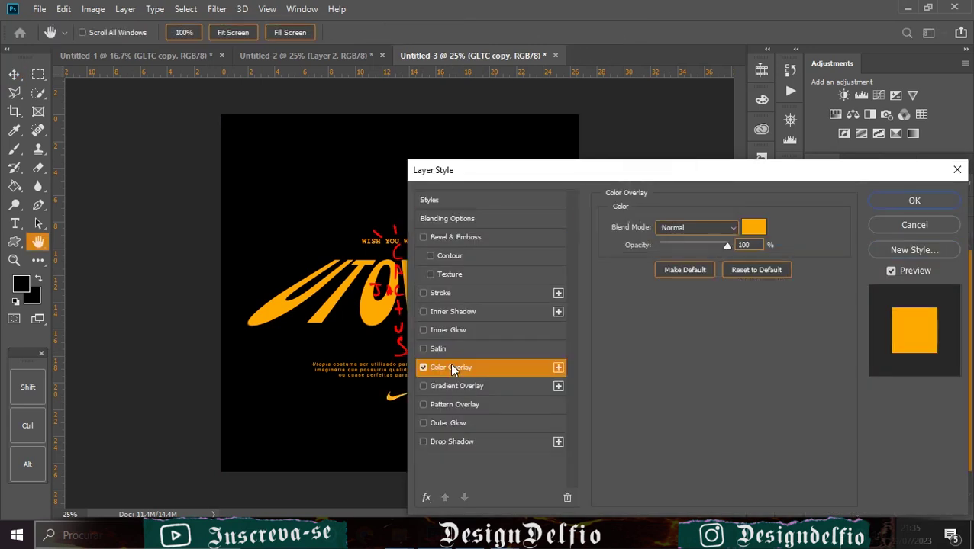
{"action": "left_click", "coordinate": [755, 228]}
{"action": "left_click_drag", "start_coordinate": [772, 406], "coordinate": [771, 422]}
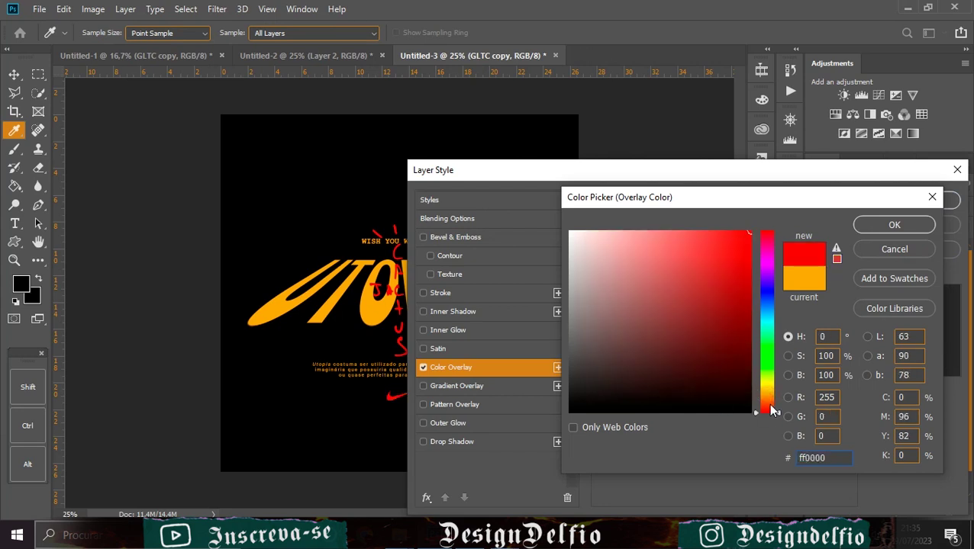
{"action": "left_click", "coordinate": [864, 225]}
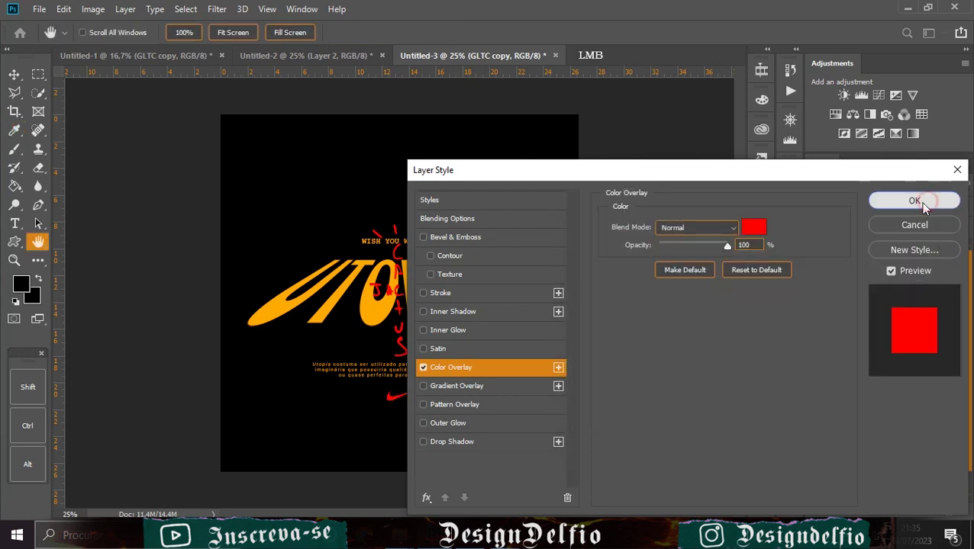
{"action": "left_click", "coordinate": [914, 201]}
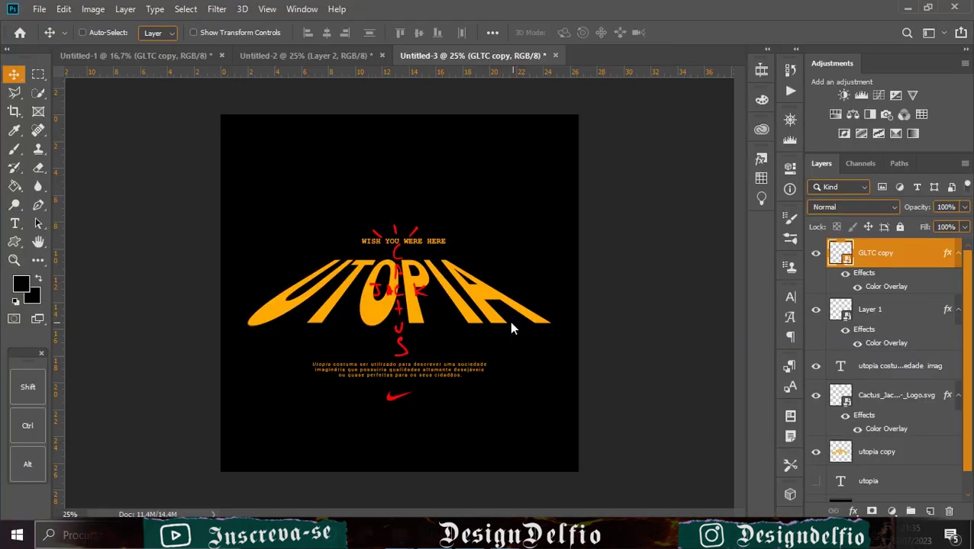
Save a JPEG copy of the artwork in the Nova pasta folder on the desktop
{"action": "key", "text": "ctrl+shift+s"}
{"action": "left_click", "coordinate": [77, 164]}
{"action": "double_click", "coordinate": [399, 120]}
{"action": "left_click", "coordinate": [221, 353]}
{"action": "left_click", "coordinate": [209, 370]}
{"action": "left_click", "coordinate": [200, 226]}
{"action": "left_click", "coordinate": [258, 354]}
{"action": "key", "text": "BackSpace"}
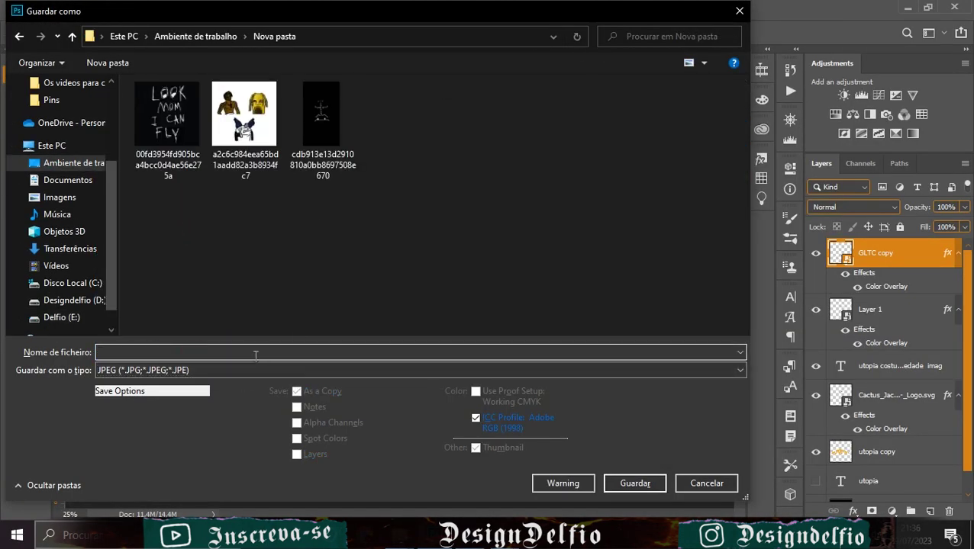
{"action": "key", "text": "Return"}
{"action": "key", "text": "Return"}
Create a new 2000 x 2000 px document at 75 ppi and fill its background with black
{"action": "left_click", "coordinate": [316, 59]}
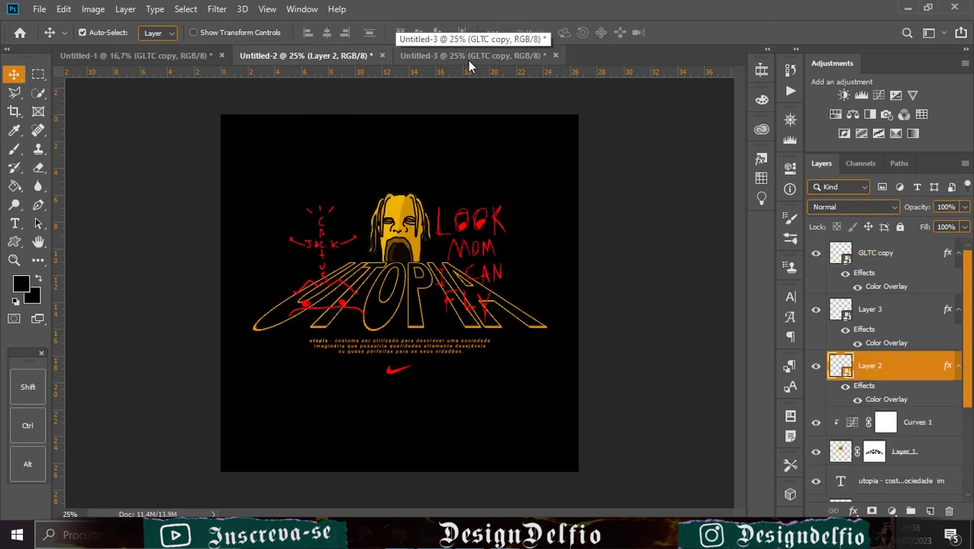
{"action": "left_click", "coordinate": [39, 8]}
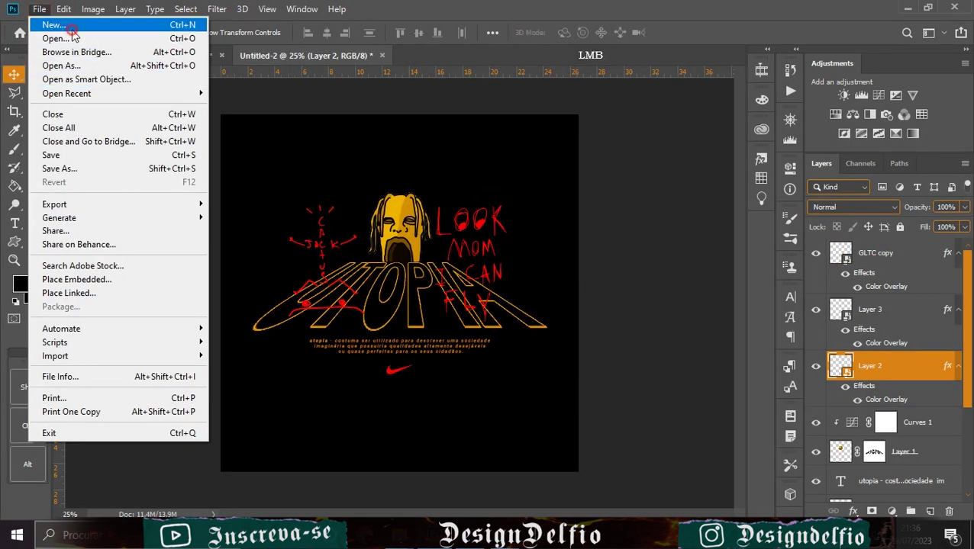
{"action": "left_click", "coordinate": [71, 26]}
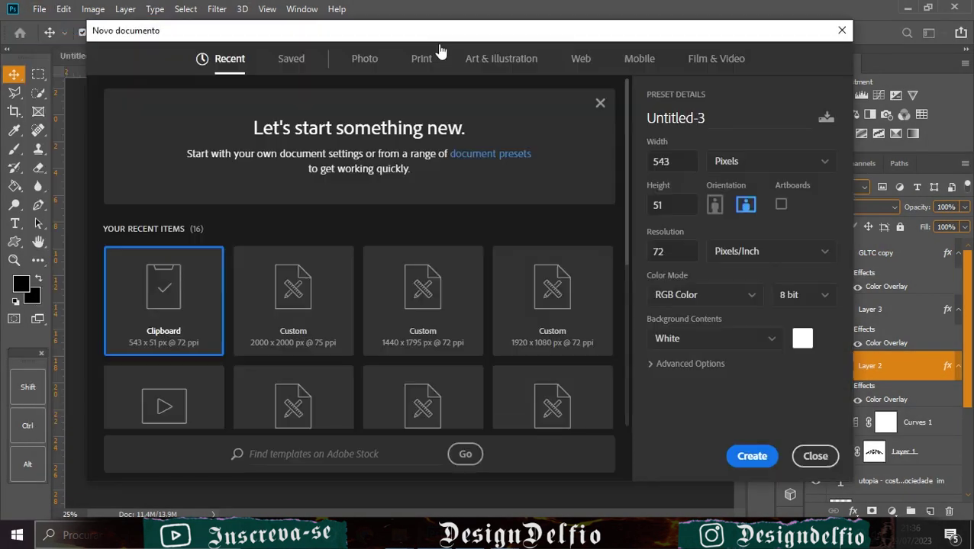
{"action": "double_click", "coordinate": [292, 311]}
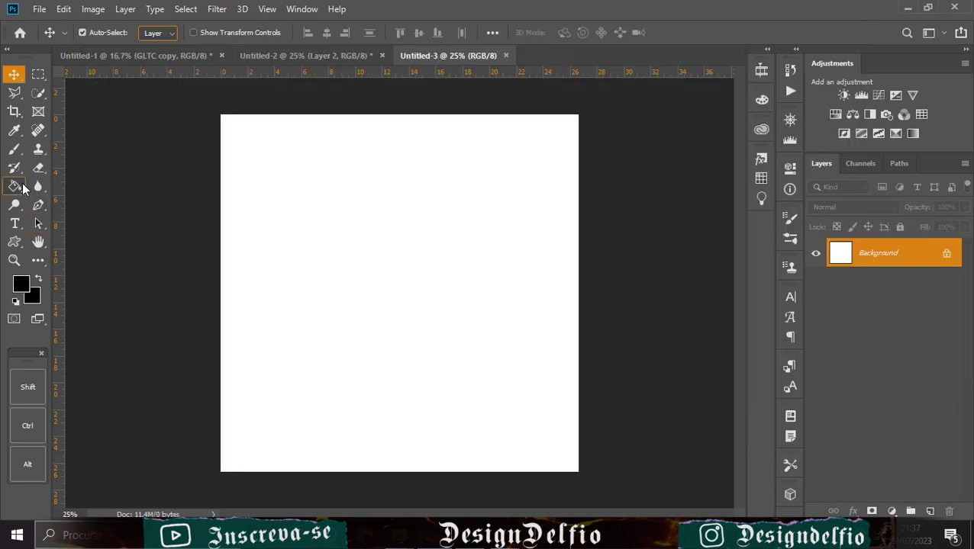
{"action": "left_click", "coordinate": [14, 185]}
{"action": "left_click", "coordinate": [427, 229]}
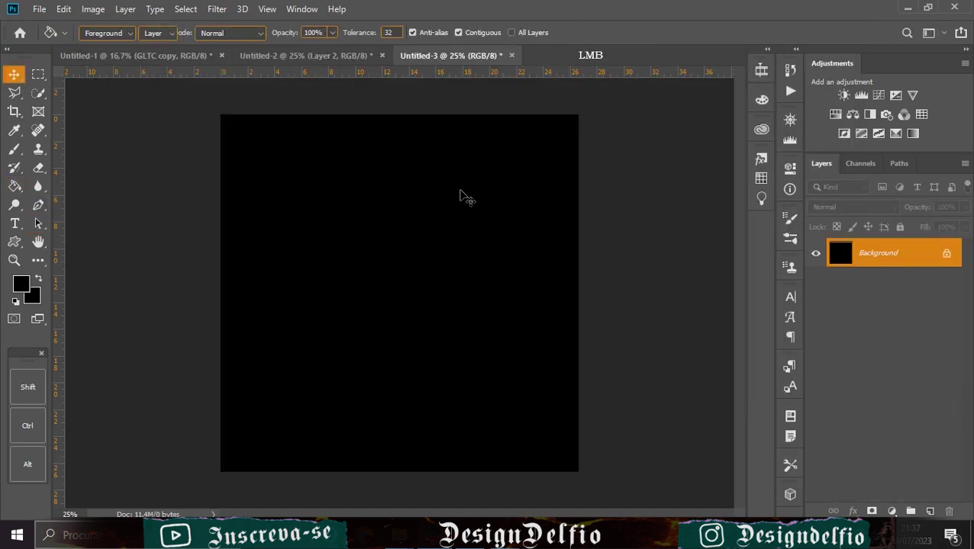
{"action": "key", "text": "v"}
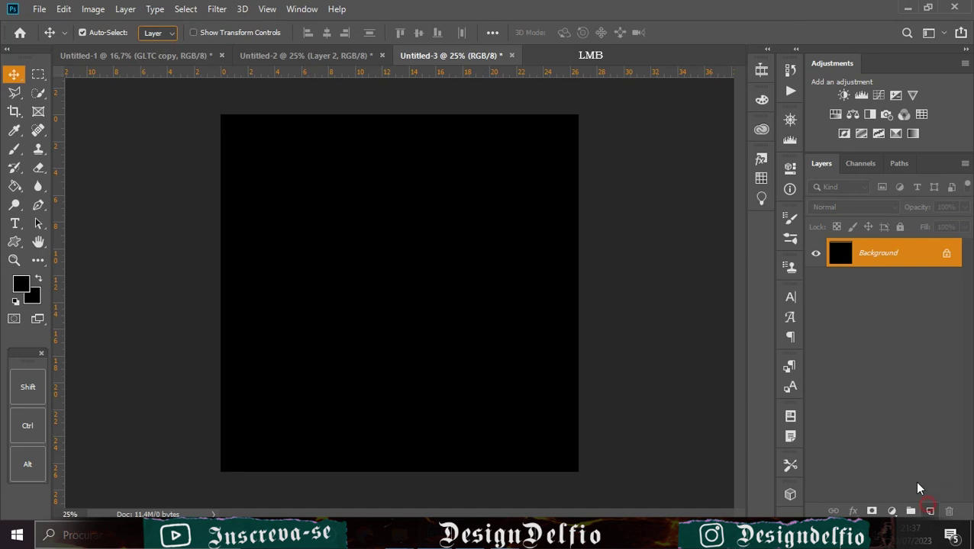
Add a new layer and write the word UTOPIA on it in orange 24 pt Roboto Light
{"action": "left_click", "coordinate": [928, 507]}
{"action": "left_click", "coordinate": [15, 223]}
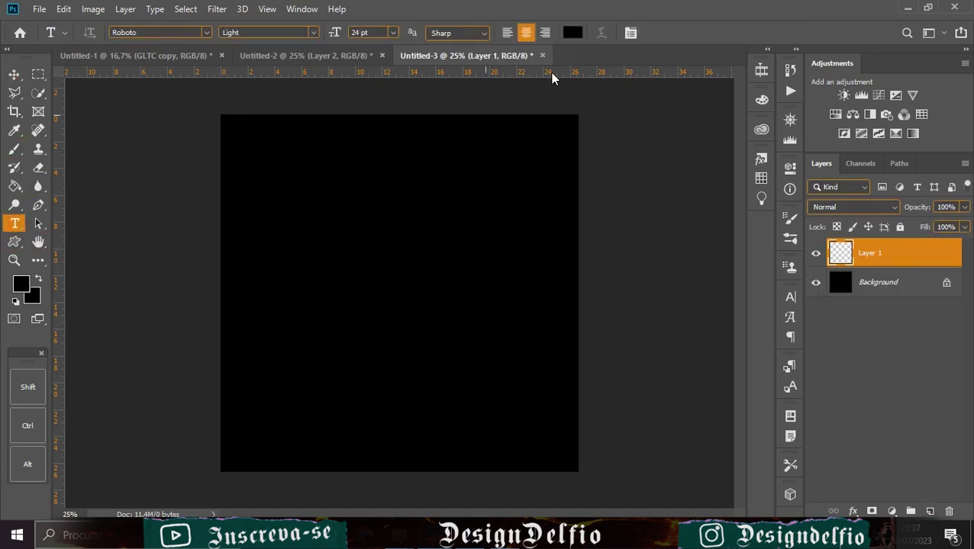
{"action": "left_click", "coordinate": [572, 33]}
{"action": "type", "text": "ff0000"}
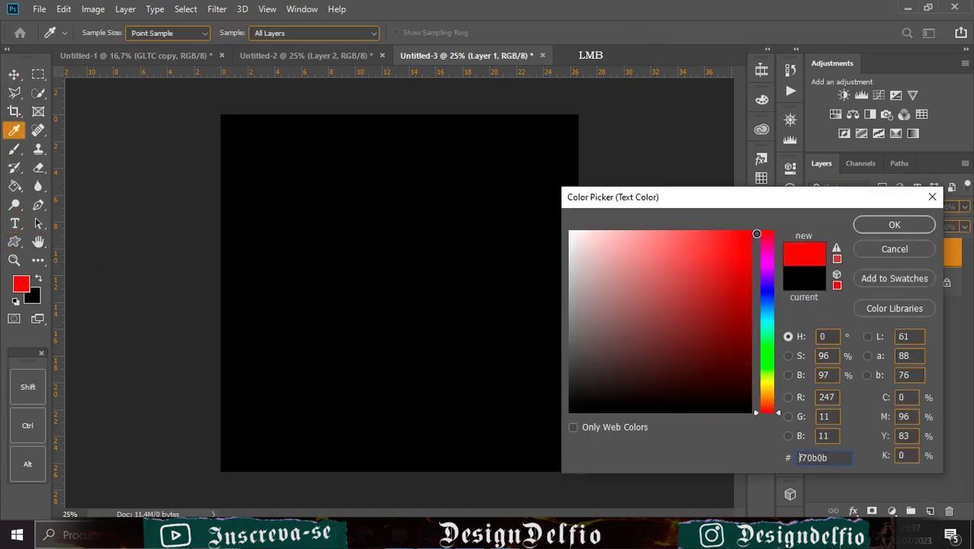
{"action": "left_click_drag", "start_coordinate": [769, 391], "coordinate": [769, 394]}
{"action": "left_click", "coordinate": [886, 224]}
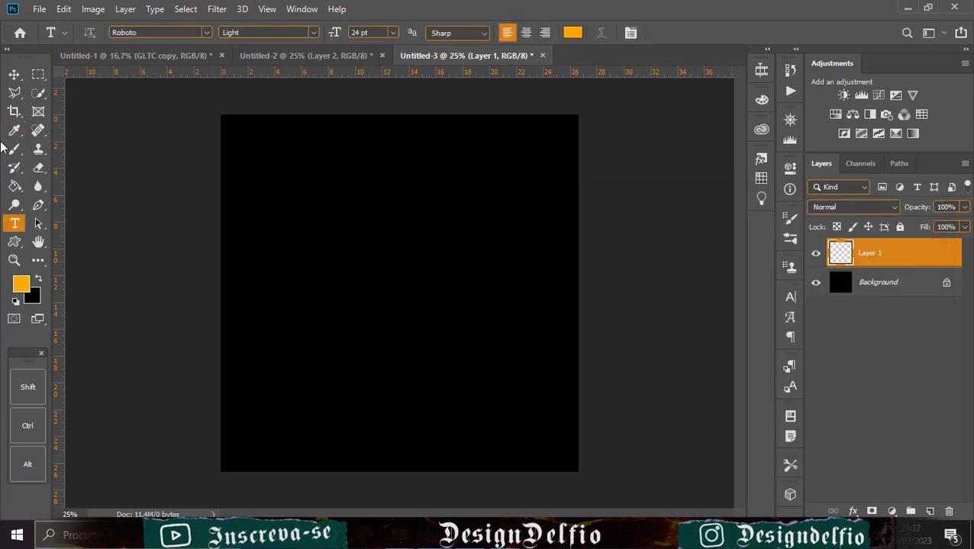
{"action": "left_click", "coordinate": [301, 248]}
{"action": "key", "text": "BackSpace"}
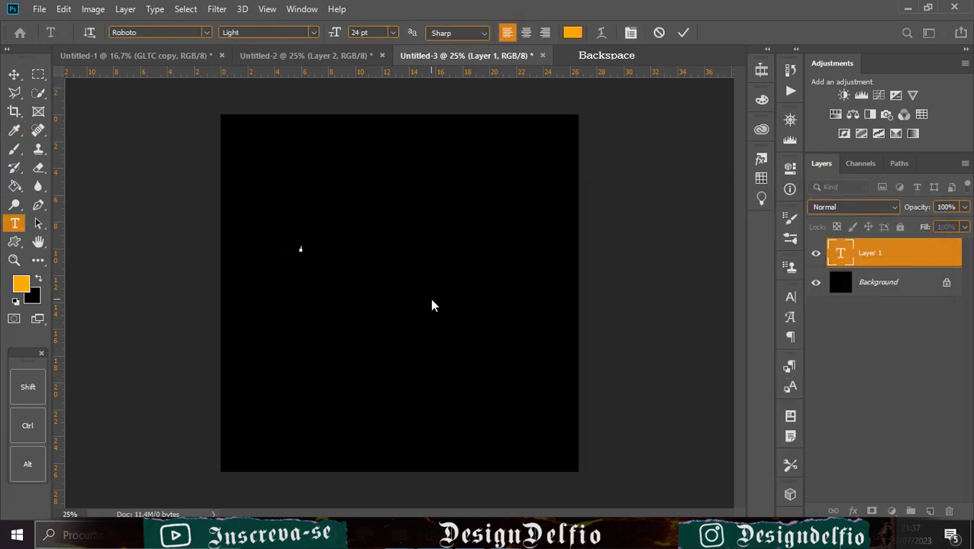
{"action": "type", "text": "GLITCH"}
{"action": "type", "text": "IA"}
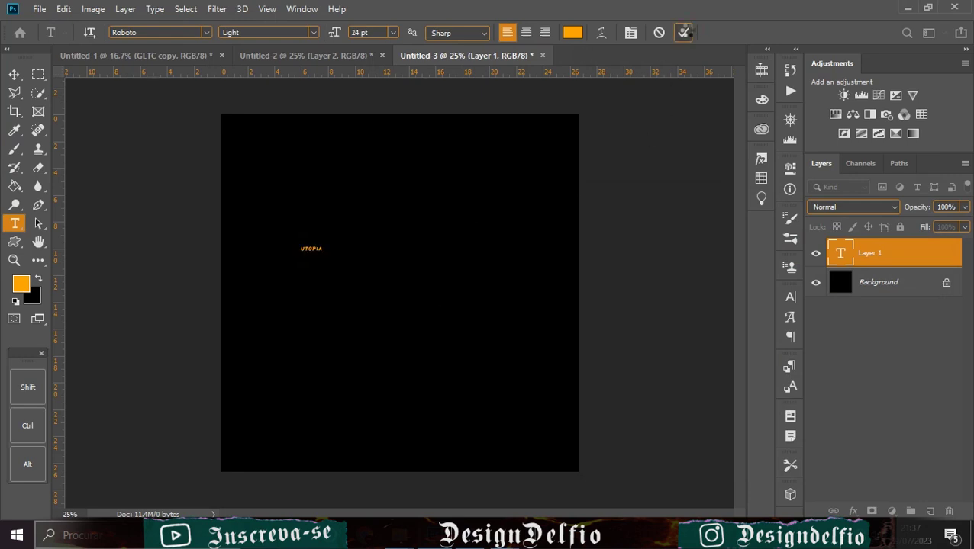
{"action": "left_click", "coordinate": [683, 31]}
Scale the UTOPIA text to about 636% and move it near the canvas centre
{"action": "left_click", "coordinate": [13, 74]}
{"action": "key", "text": "ctrl+t"}
{"action": "left_click_drag", "start_coordinate": [324, 253], "coordinate": [433, 306]}
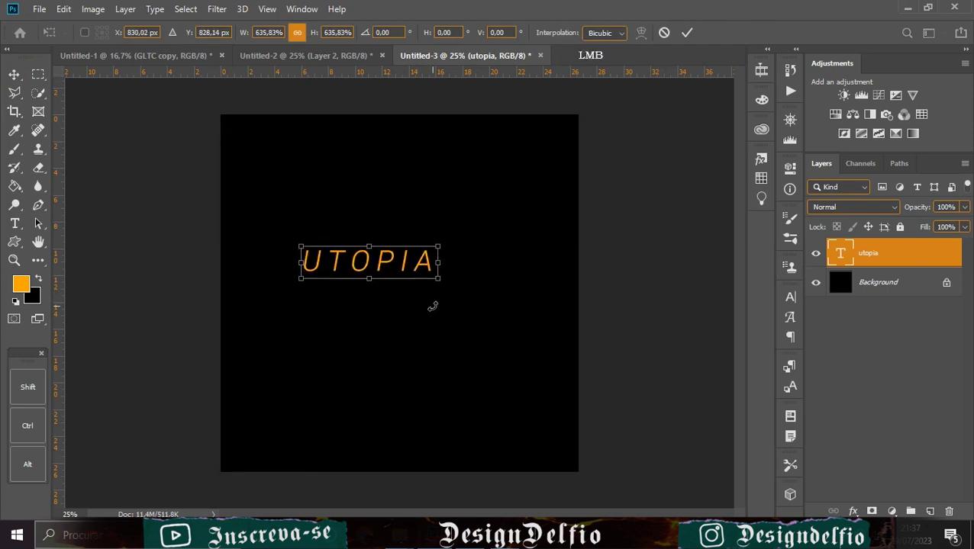
{"action": "left_click", "coordinate": [687, 33]}
{"action": "left_click_drag", "start_coordinate": [395, 263], "coordinate": [414, 284]}
Set the UTOPIA text to Roboto Black with tracking -25 and turn off its faux italic
{"action": "left_click", "coordinate": [790, 297]}
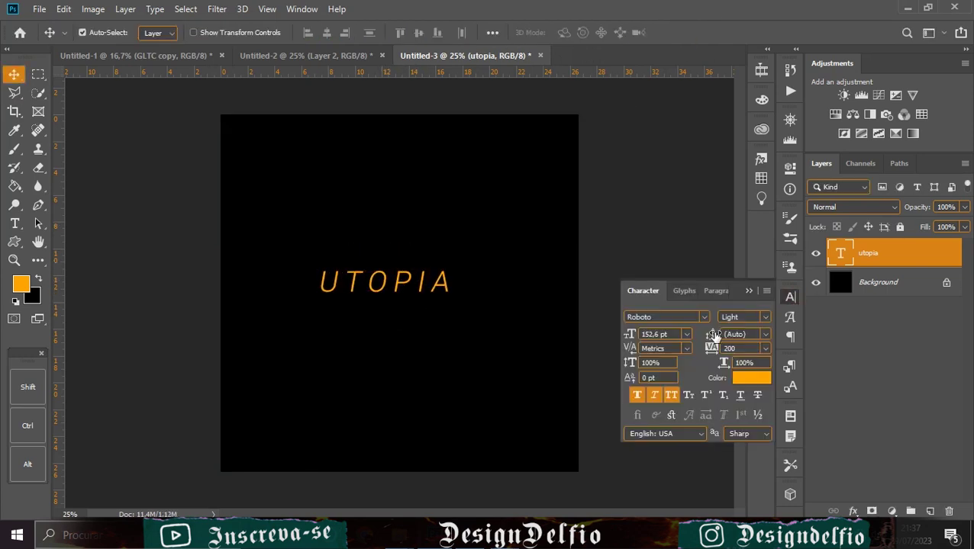
{"action": "left_click", "coordinate": [765, 316]}
{"action": "left_click", "coordinate": [763, 464]}
{"action": "left_click", "coordinate": [764, 348]}
{"action": "left_click", "coordinate": [744, 389]}
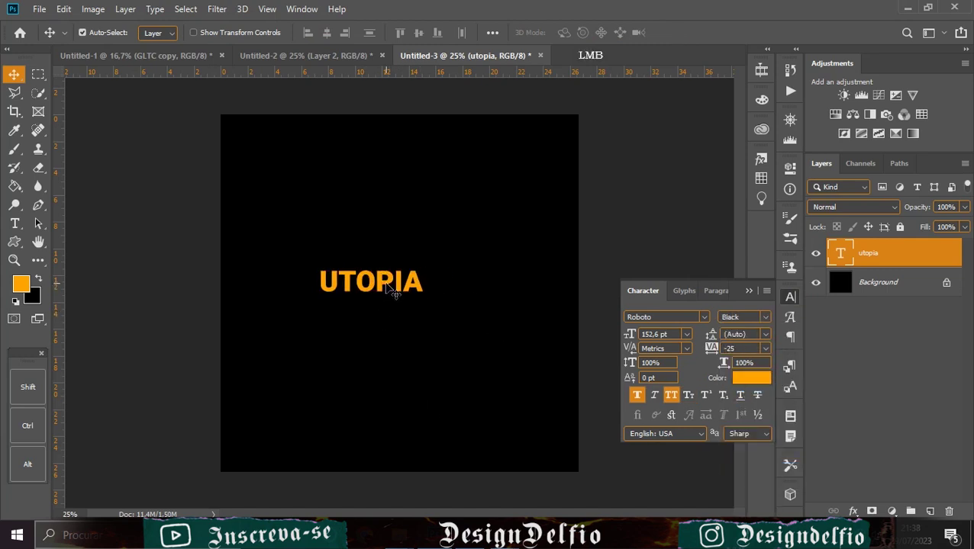
Enlarge the UTOPIA text to about 238 pt and centre it horizontally and vertically on the canvas
{"action": "key", "text": "ctrl+t"}
{"action": "left_click_drag", "start_coordinate": [426, 283], "coordinate": [480, 284]}
{"action": "left_click", "coordinate": [686, 32]}
{"action": "key", "text": "ctrl+a"}
{"action": "left_click", "coordinate": [327, 32]}
{"action": "left_click", "coordinate": [418, 32]}
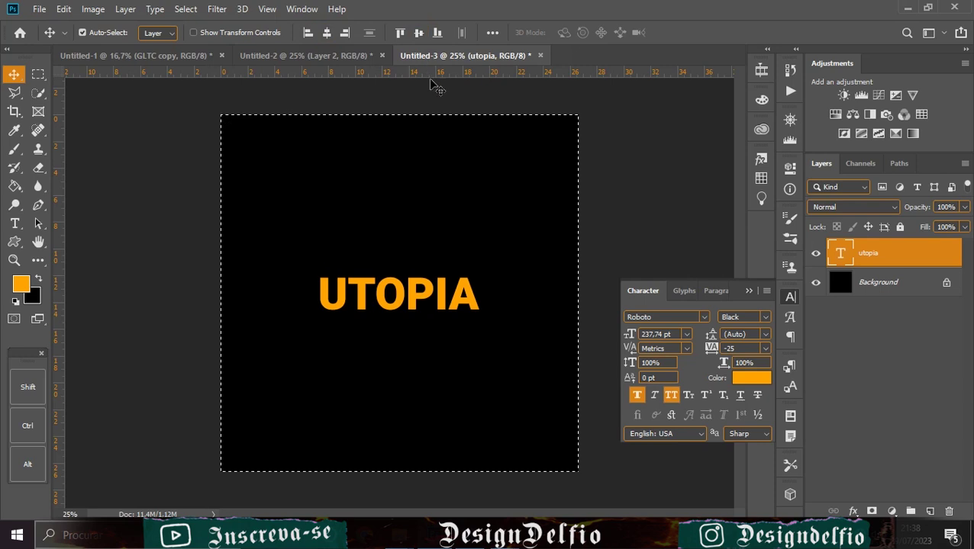
{"action": "key", "text": "ctrl+d"}
{"action": "left_click", "coordinate": [749, 291]}
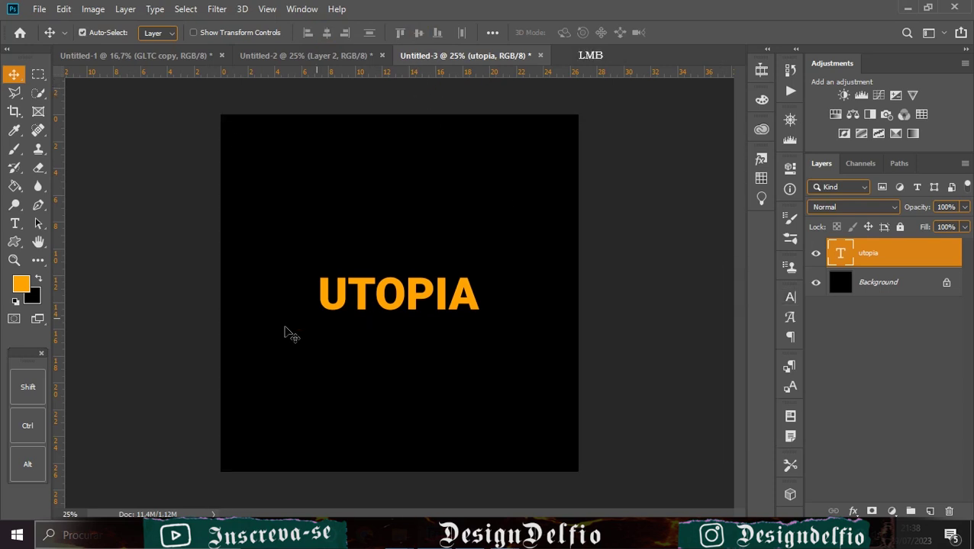
Duplicate the UTOPIA text layer, hide the original, and turn the copy into a Smart Object before rasterizing it
{"action": "key", "text": "ctrl+j"}
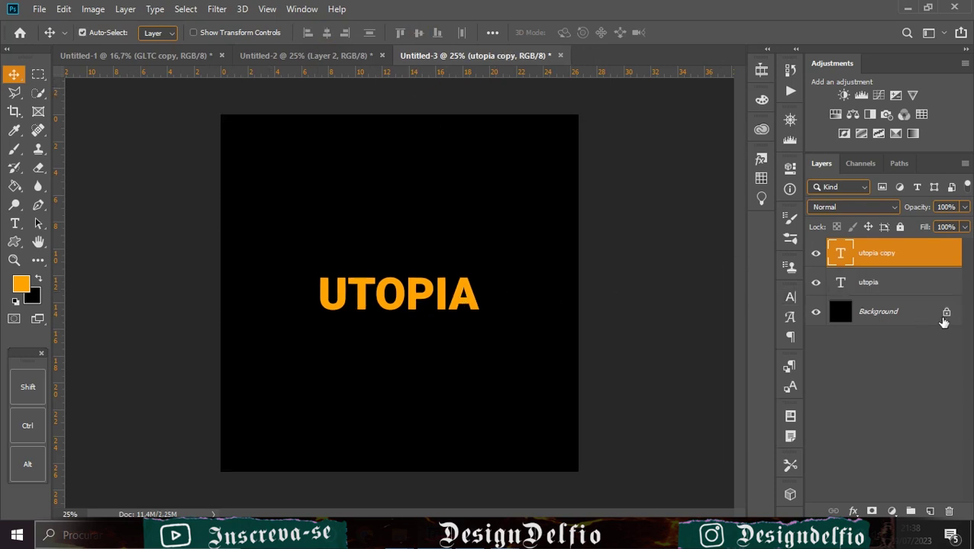
{"action": "left_click", "coordinate": [815, 283]}
{"action": "right_click", "coordinate": [900, 253]}
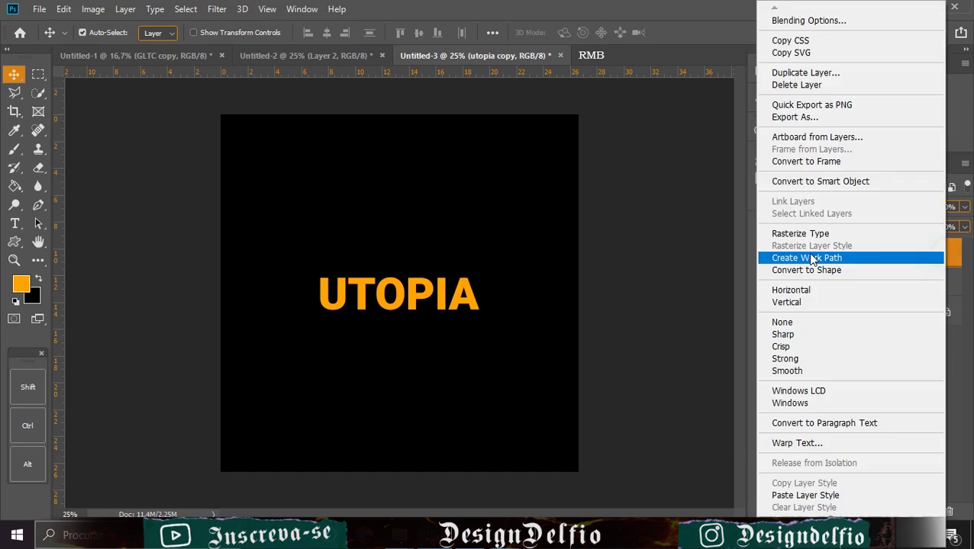
{"action": "left_click", "coordinate": [849, 185]}
{"action": "right_click", "coordinate": [921, 259]}
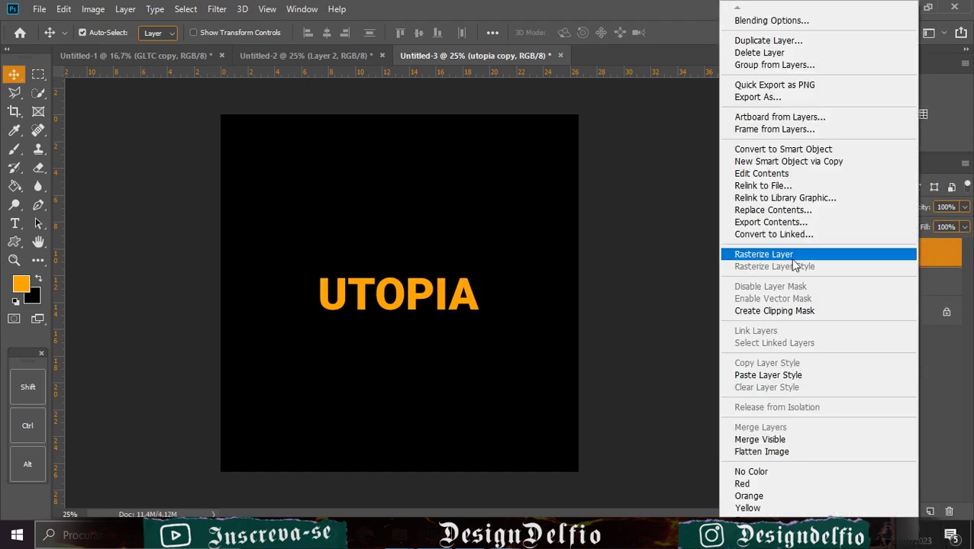
{"action": "left_click", "coordinate": [792, 259]}
Distort the UTOPIA copy in perspective by drawing both upper corners inward so the lettering recedes towards the horizon
{"action": "key", "text": "ctrl+t"}
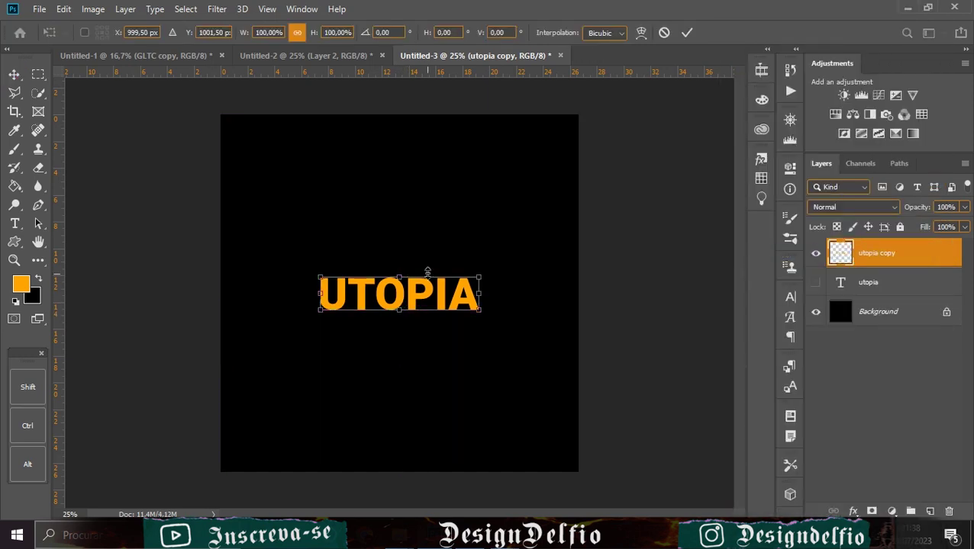
{"action": "left_click_drag", "start_coordinate": [320, 279], "coordinate": [433, 280]}
{"action": "left_click_drag", "start_coordinate": [350, 278], "coordinate": [365, 278]}
{"action": "left_click_drag", "start_coordinate": [436, 281], "coordinate": [425, 280]}
{"action": "left_click_drag", "start_coordinate": [364, 280], "coordinate": [375, 282]}
{"action": "left_click", "coordinate": [687, 32]}
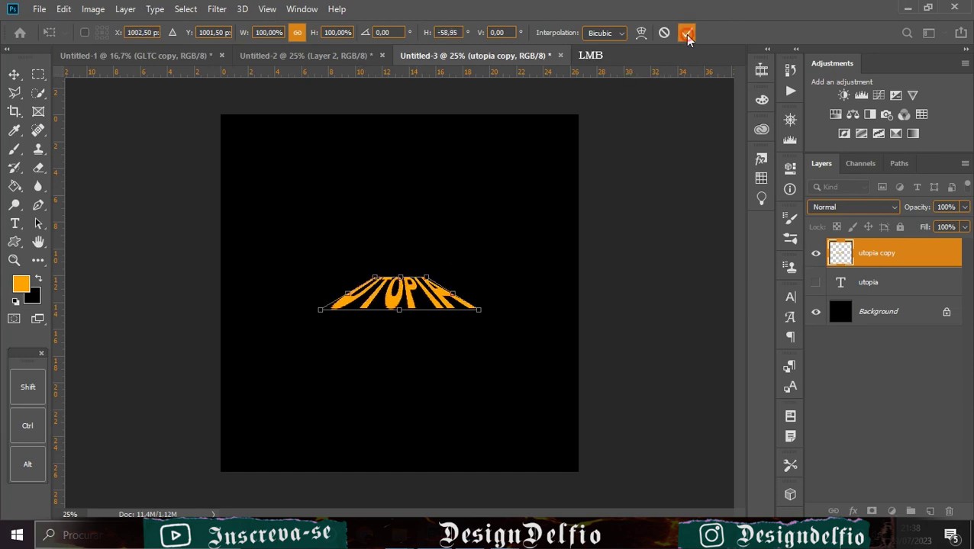
Scale the perspective UTOPIA lettering up to about 187%
{"action": "key", "text": "ctrl+t"}
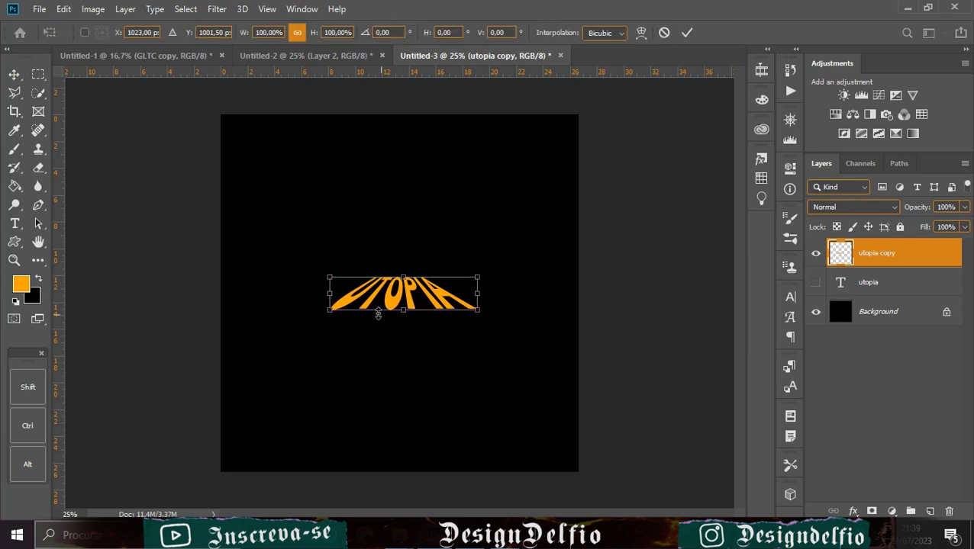
{"action": "left_click", "coordinate": [686, 32]}
{"action": "key", "text": "ctrl+t"}
{"action": "left_click_drag", "start_coordinate": [408, 310], "coordinate": [414, 343]}
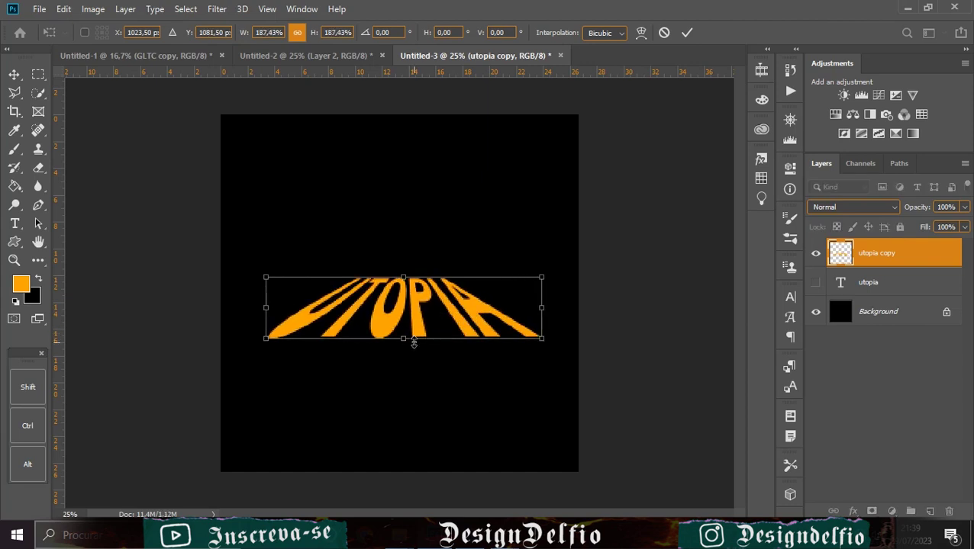
{"action": "left_click", "coordinate": [687, 32]}
Centre the perspective UTOPIA lettering horizontally and vertically on the canvas
{"action": "key", "text": "ctrl+a"}
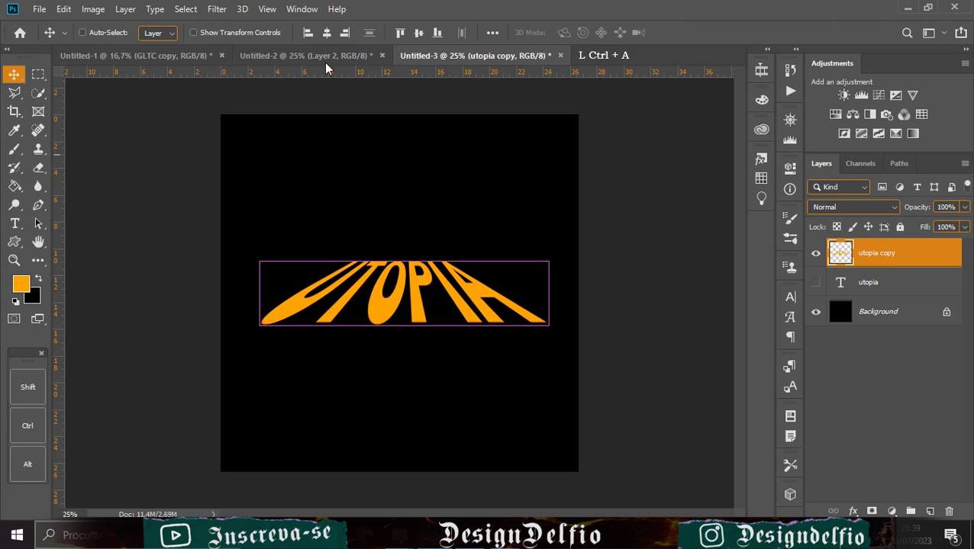
{"action": "left_click", "coordinate": [327, 32]}
{"action": "left_click", "coordinate": [419, 32]}
{"action": "key", "text": "ctrl+d"}
Set the fill of the utopia copy layer to 0%
{"action": "left_click", "coordinate": [913, 254]}
{"action": "left_click", "coordinate": [967, 227]}
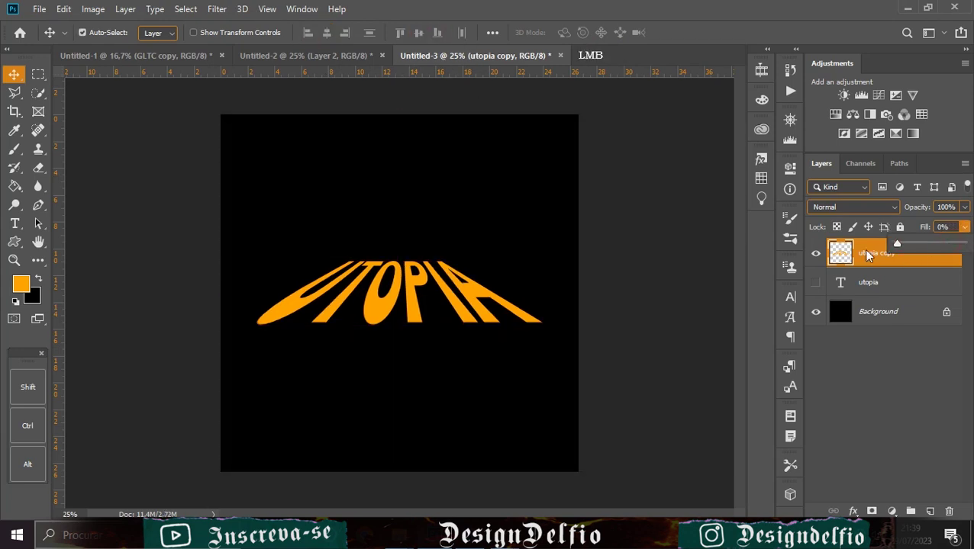
{"action": "left_click_drag", "start_coordinate": [885, 253], "coordinate": [884, 251]}
{"action": "left_click", "coordinate": [931, 258]}
{"action": "key", "text": "h"}
Add a Stroke layer style in orange ff9c00 to the utopia copy layer
{"action": "double_click", "coordinate": [927, 259]}
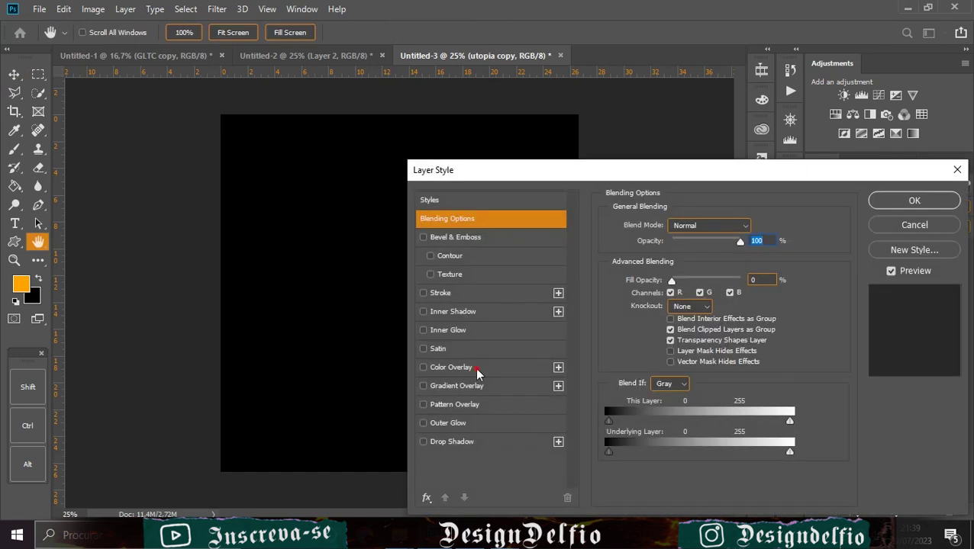
{"action": "left_click", "coordinate": [474, 367]}
{"action": "left_click", "coordinate": [424, 368]}
{"action": "left_click", "coordinate": [511, 295]}
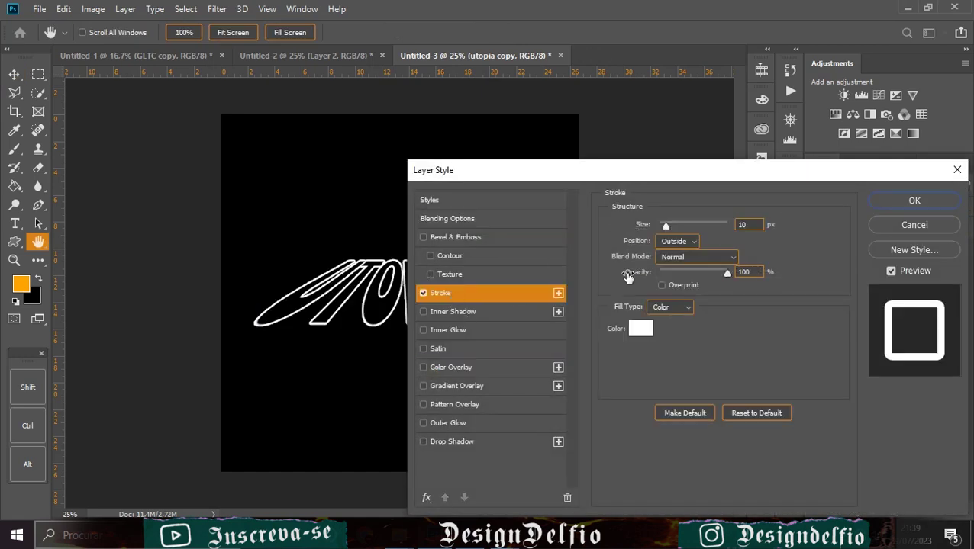
{"action": "left_click", "coordinate": [636, 329]}
{"action": "left_click", "coordinate": [739, 274]}
{"action": "left_click_drag", "start_coordinate": [771, 406], "coordinate": [773, 397]}
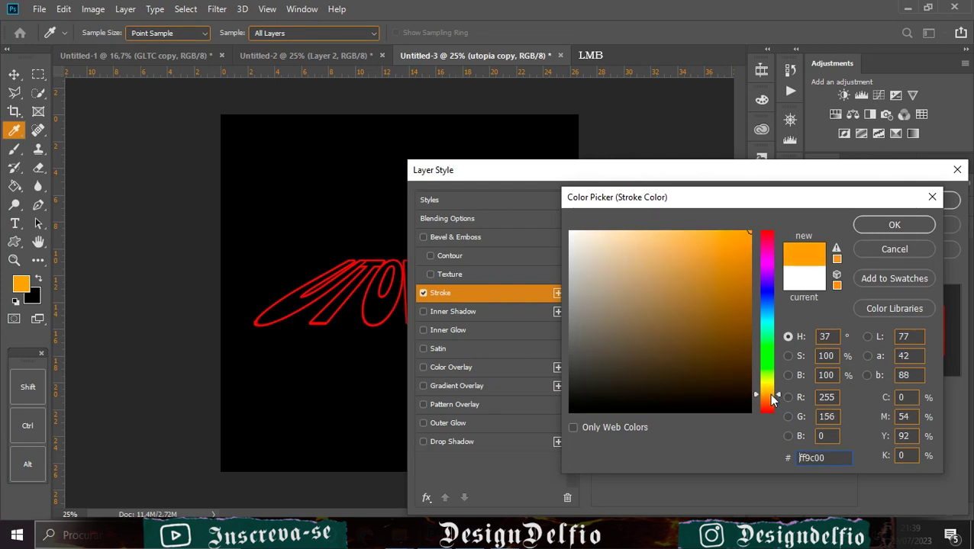
{"action": "left_click", "coordinate": [877, 224]}
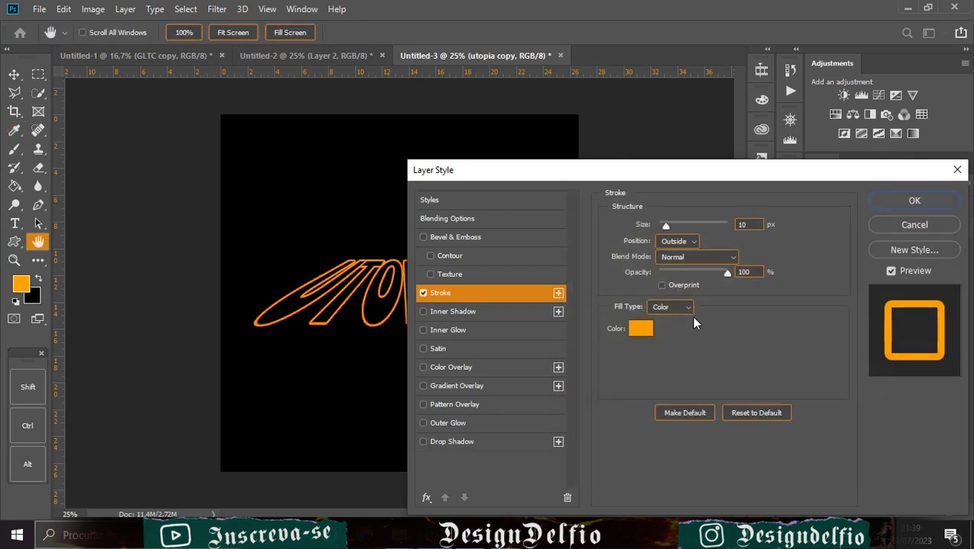
Set the orange stroke's size to 5 px with its position at Outside and apply the layer style
{"action": "double_click", "coordinate": [754, 225]}
{"action": "scroll", "coordinate": [754, 228], "scroll_direction": "down", "scroll_amount": 4}
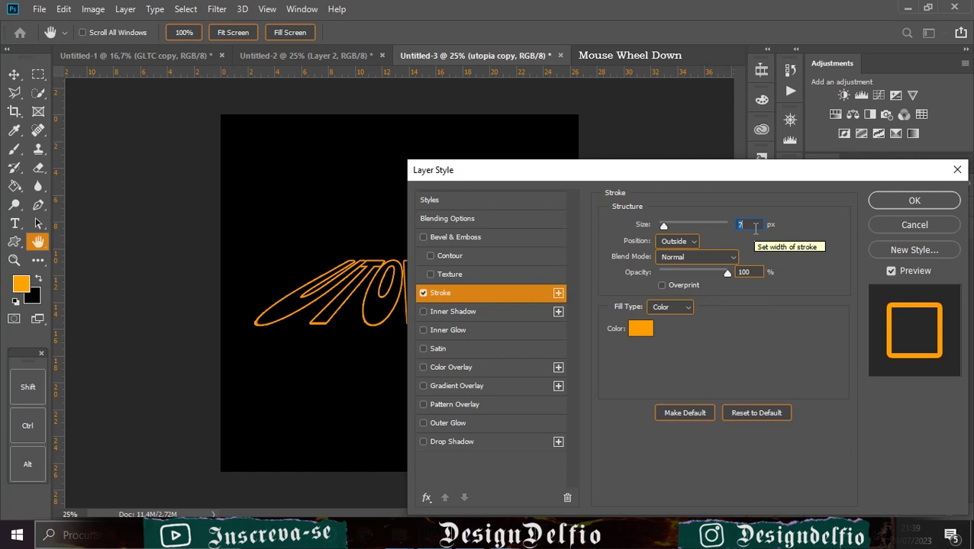
{"action": "left_click", "coordinate": [676, 241]}
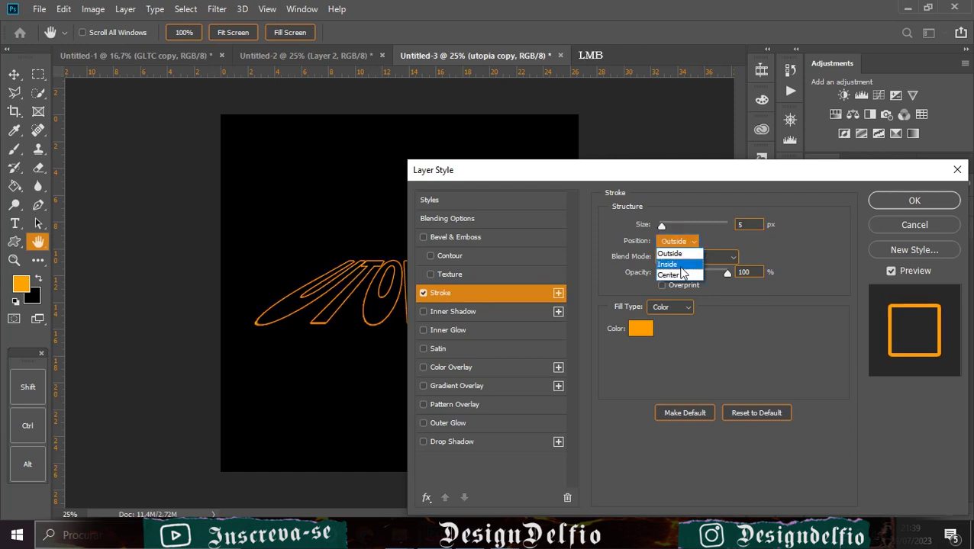
{"action": "left_click", "coordinate": [678, 274]}
{"action": "left_click", "coordinate": [679, 241]}
{"action": "left_click", "coordinate": [684, 254]}
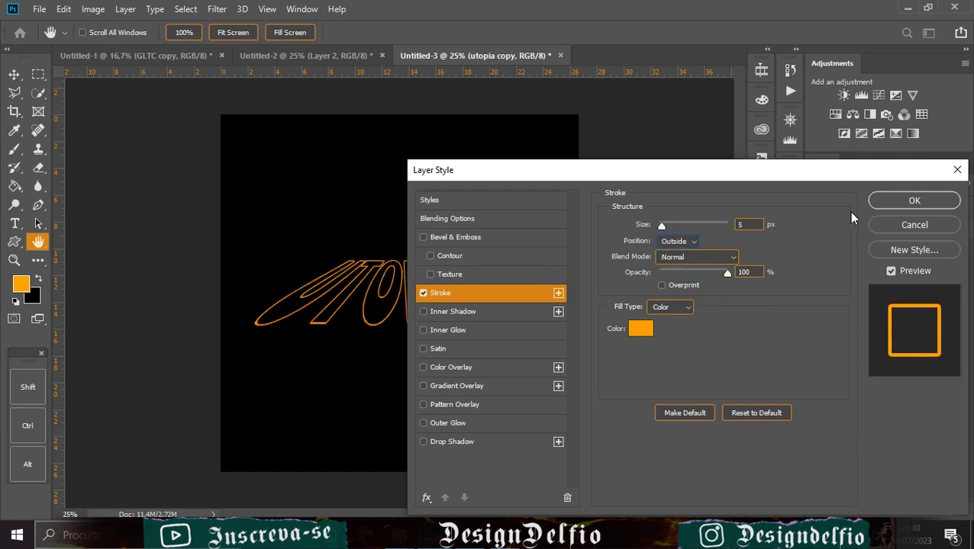
{"action": "left_click", "coordinate": [914, 200]}
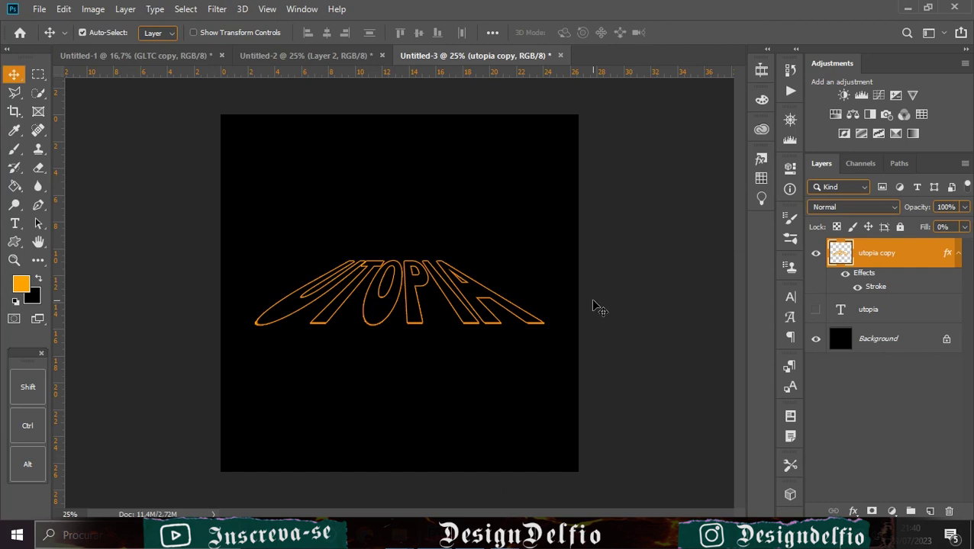
Place the image with the three character drawings on the canvas and hide the utopia copy and Background layers
{"action": "left_click_drag", "start_coordinate": [368, 206], "coordinate": [402, 321]}
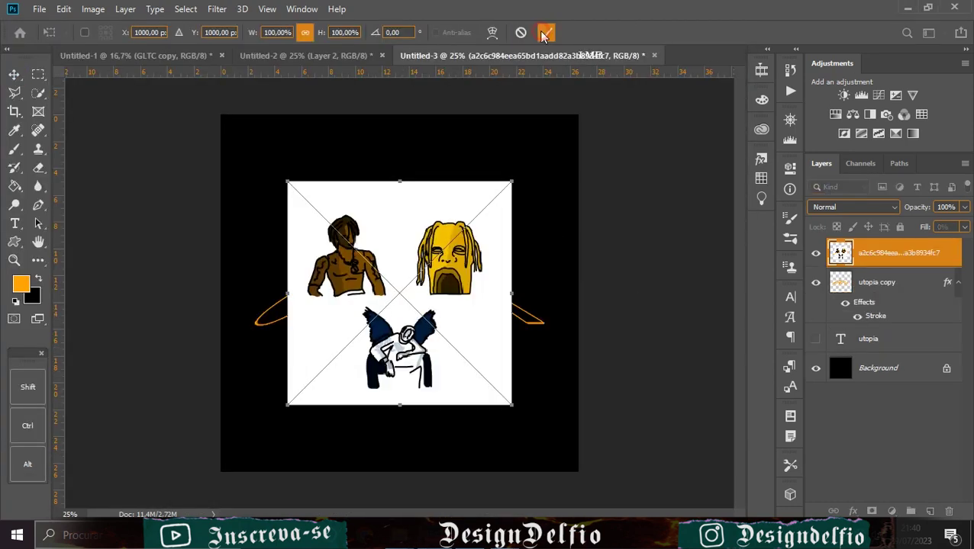
{"action": "left_click", "coordinate": [547, 32]}
{"action": "left_click", "coordinate": [816, 282]}
{"action": "left_click", "coordinate": [816, 368]}
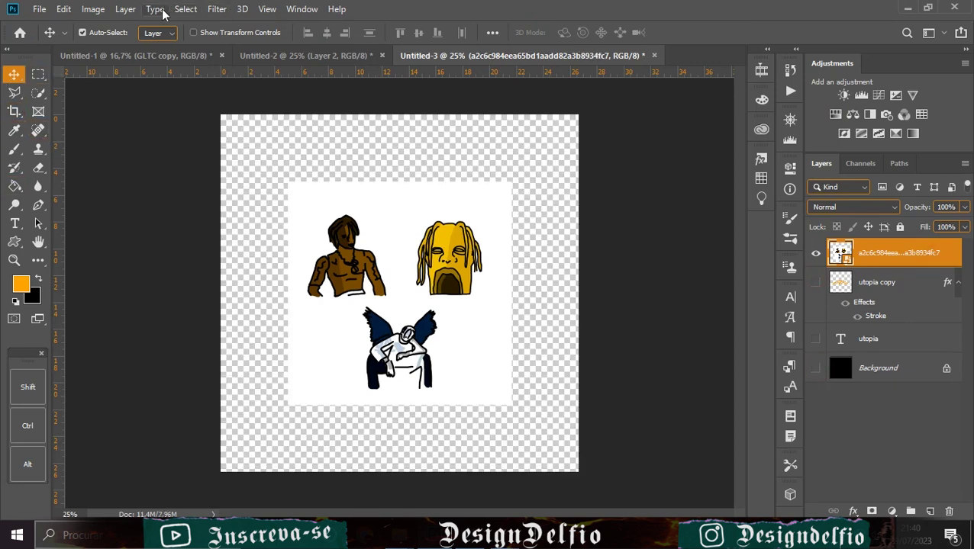
Select the placed image's white background by Color Range with fuzziness 200
{"action": "left_click", "coordinate": [186, 10]}
{"action": "left_click", "coordinate": [250, 152]}
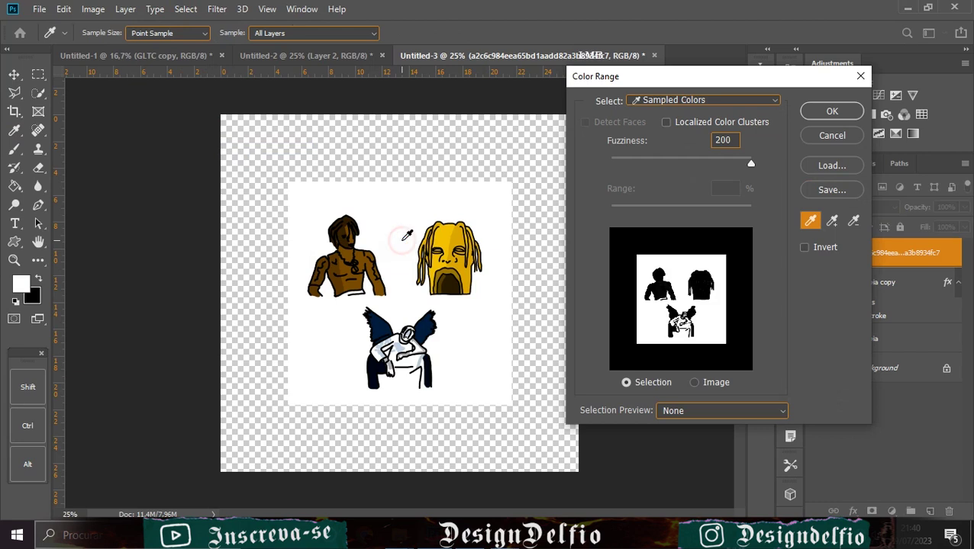
{"action": "left_click", "coordinate": [832, 112]}
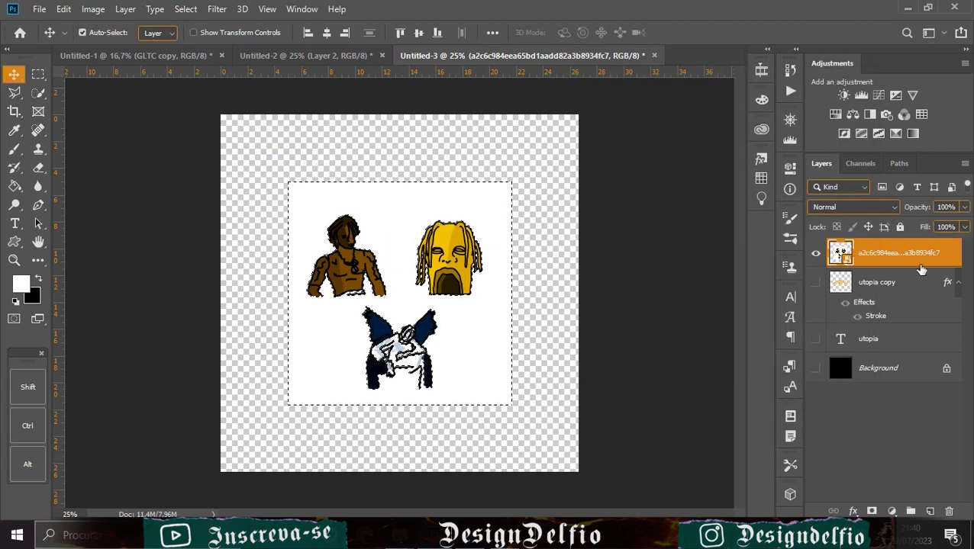
{"action": "key", "text": "ctrl+j"}
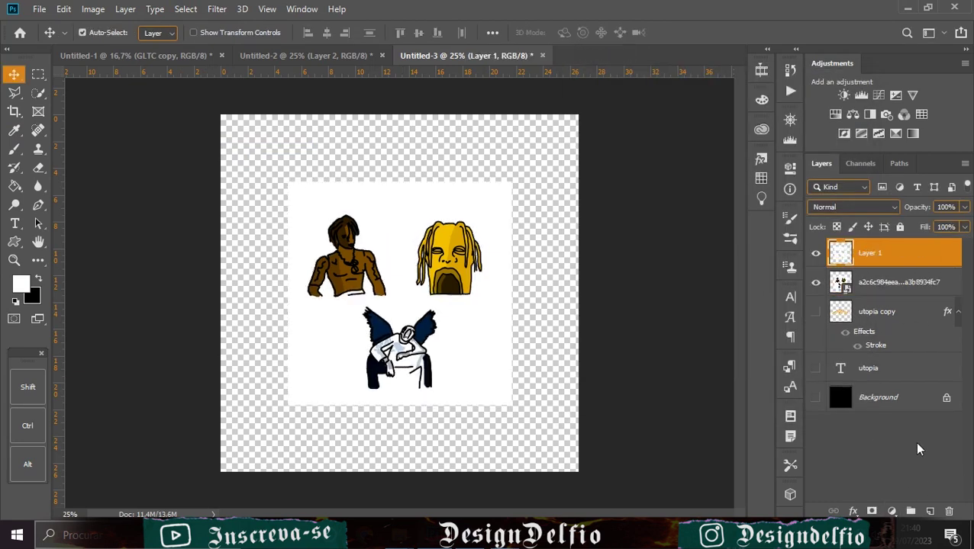
{"action": "left_click", "coordinate": [815, 283]}
{"action": "key", "text": "ctrl+z"}
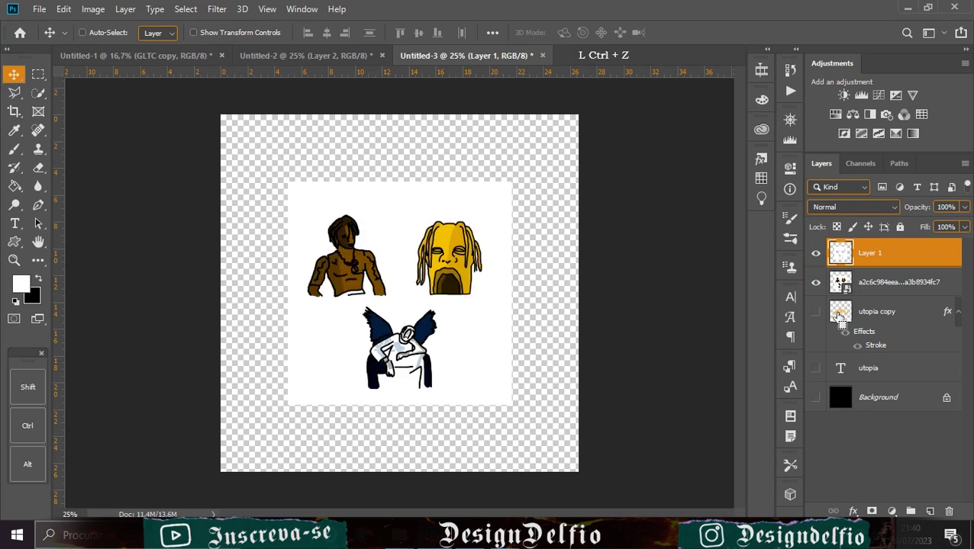
{"action": "key", "text": "ctrl+z"}
Add a layer mask from the white selection and invert it to remove the image's background
{"action": "left_click", "coordinate": [871, 511]}
{"action": "key", "text": "ctrl+i"}
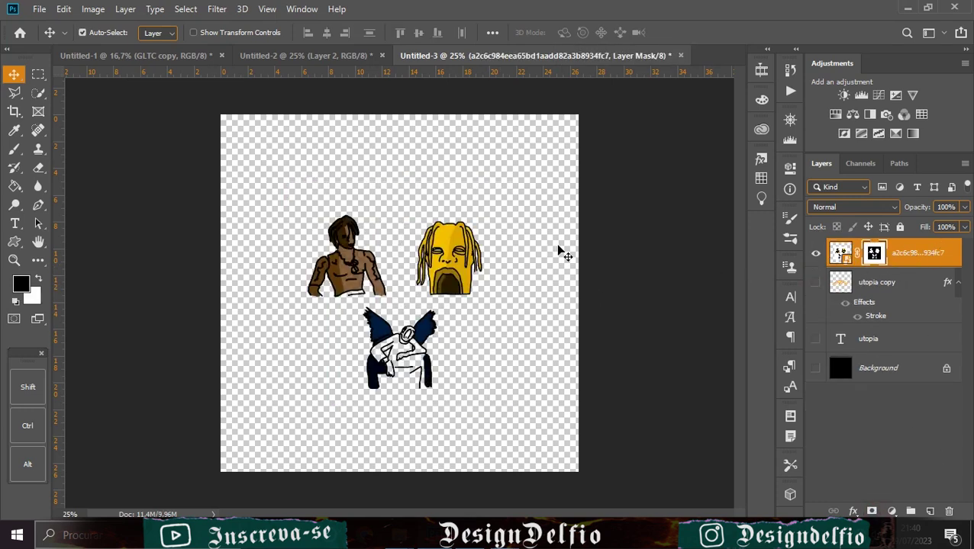
Outline the yellow braided head with a Polygonal Lasso selection, leaving out the other two drawings
{"action": "left_click", "coordinate": [14, 91]}
{"action": "left_click", "coordinate": [393, 214]}
{"action": "left_click", "coordinate": [458, 309]}
{"action": "left_click", "coordinate": [527, 294]}
{"action": "left_click", "coordinate": [517, 202]}
{"action": "left_click", "coordinate": [423, 177]}
{"action": "left_click", "coordinate": [405, 198]}
{"action": "left_click", "coordinate": [394, 214]}
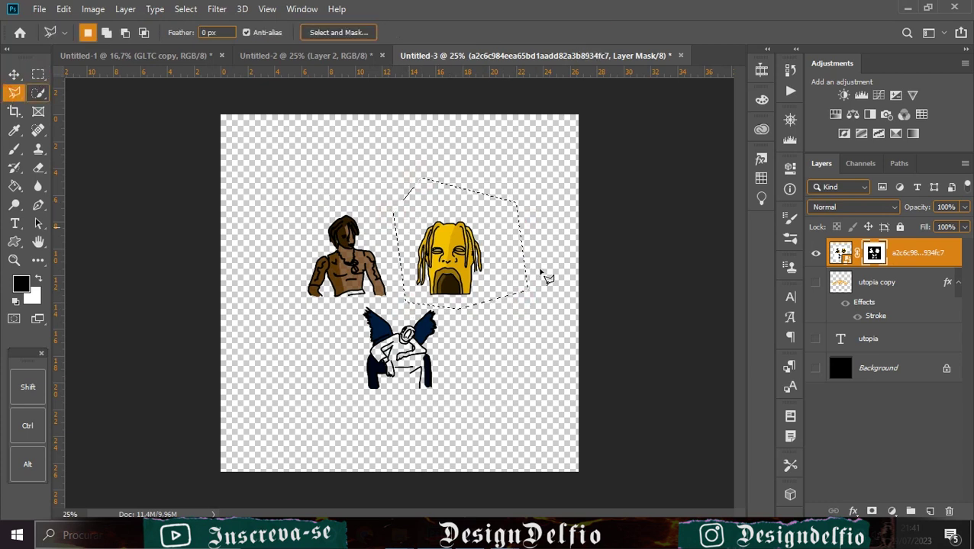
Convert the drawings layer to a Smart Object and mask it to the selection around the yellow head
{"action": "right_click", "coordinate": [913, 255]}
{"action": "left_click", "coordinate": [793, 148]}
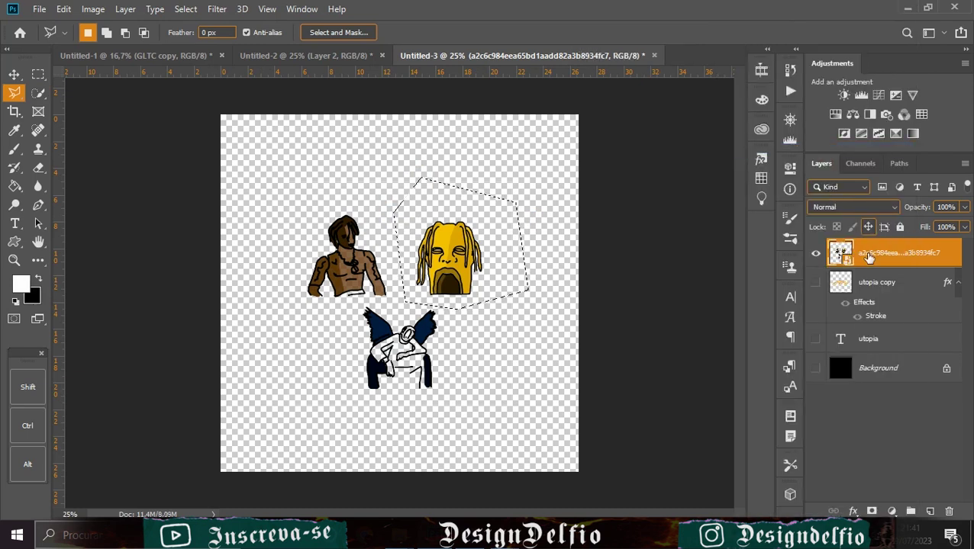
{"action": "left_click", "coordinate": [872, 511]}
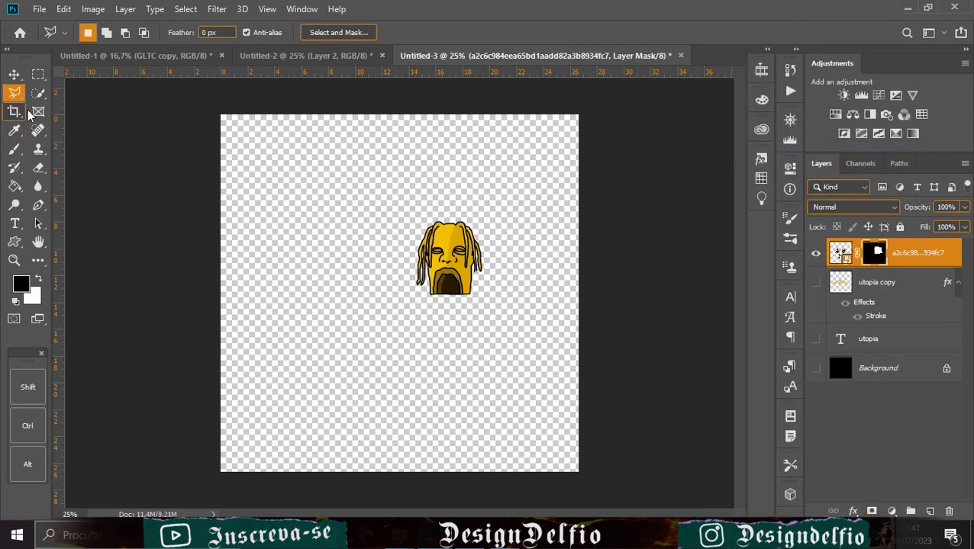
Show the utopia copy and Background layers again and brush black over the stray line above the head on its mask
{"action": "left_click", "coordinate": [13, 74]}
{"action": "left_click", "coordinate": [815, 368]}
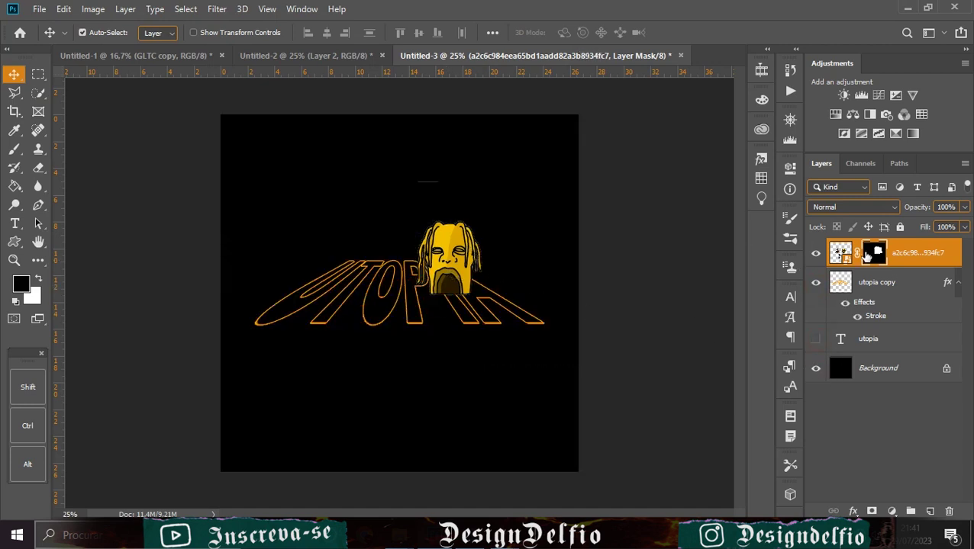
{"action": "left_click", "coordinate": [15, 151]}
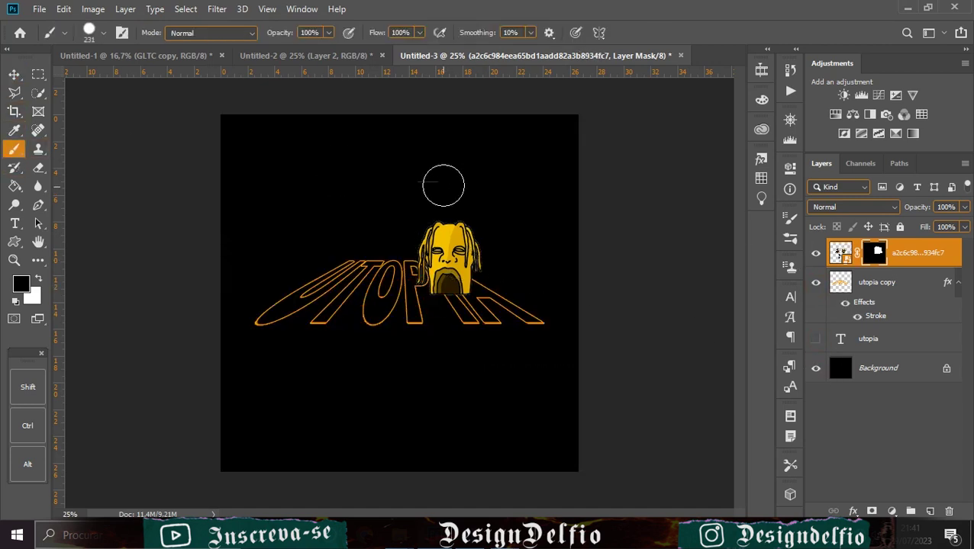
{"action": "left_click", "coordinate": [14, 74]}
Move the yellow head up onto the upper edge of the UTOPIA lettering and try to centre it horizontally
{"action": "mouse_move", "coordinate": [456, 272]}
{"action": "left_mouse_down"}
{"action": "mouse_move", "coordinate": [387, 238]}
{"action": "mouse_move", "coordinate": [402, 238]}
{"action": "left_mouse_up"}
{"action": "key", "text": "ctrl+a"}
{"action": "left_click", "coordinate": [330, 32]}
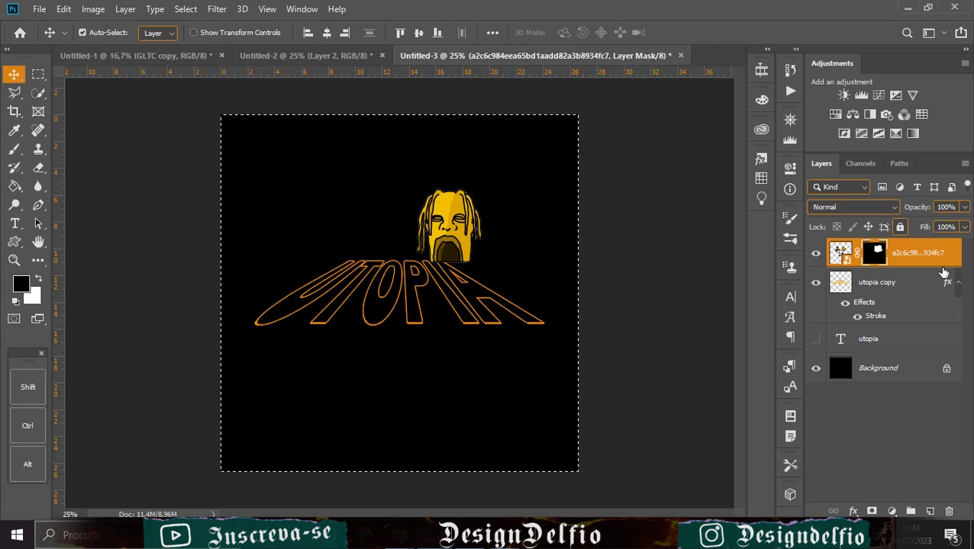
Convert the head layer to a Smart Object, rasterize it, centre it horizontally on the canvas and clear the selection
{"action": "right_click", "coordinate": [900, 252]}
{"action": "left_click", "coordinate": [763, 133]}
{"action": "right_click", "coordinate": [900, 253]}
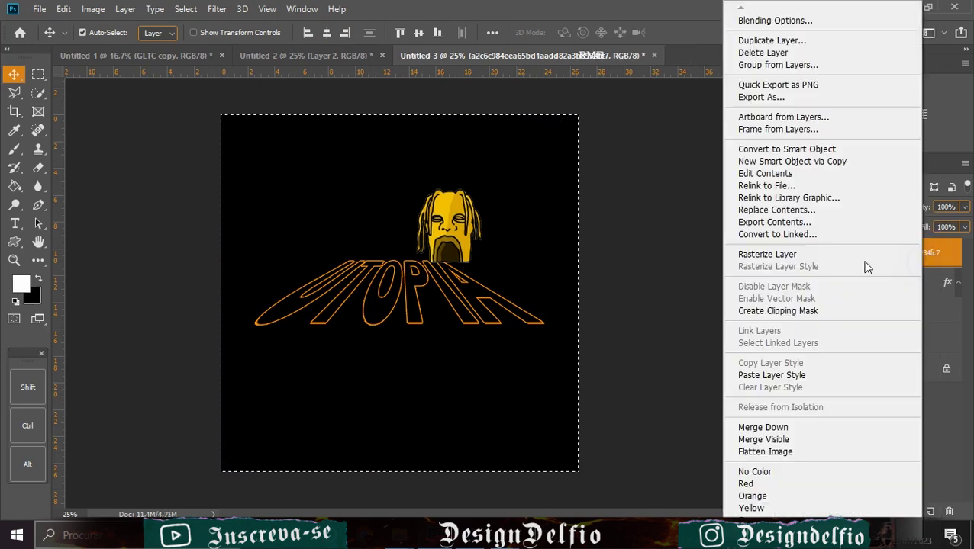
{"action": "left_click", "coordinate": [900, 260]}
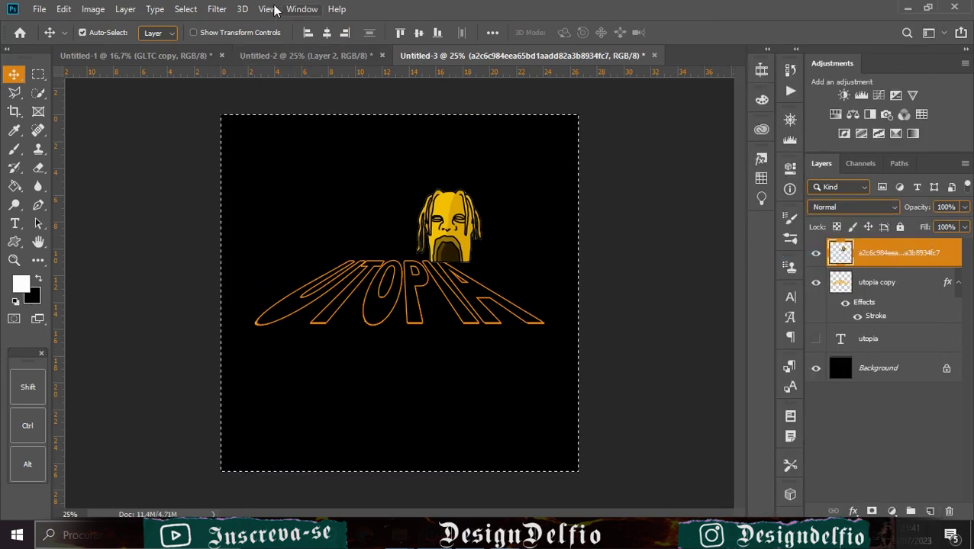
{"action": "left_click", "coordinate": [325, 33]}
{"action": "key", "text": "ctrl"}
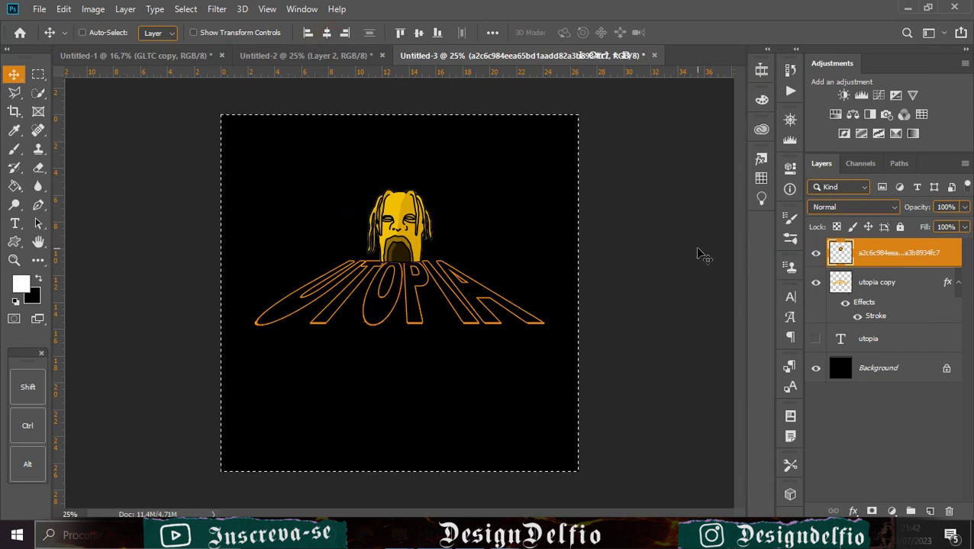
Load the UTOPIA lettering as a selection and use it as an inverted mask on the head layer
{"action": "left_click", "coordinate": [843, 283], "text": "ctrl"}
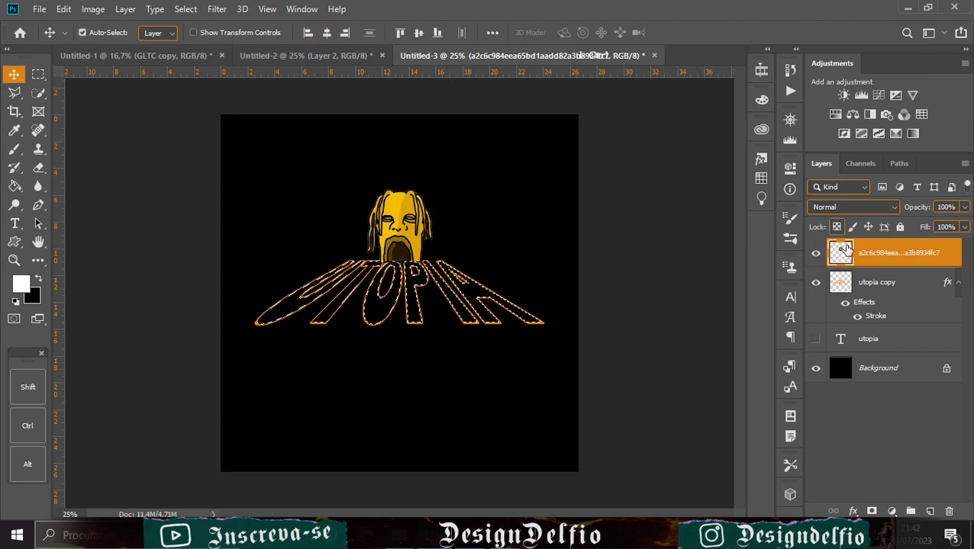
{"action": "left_click", "coordinate": [871, 511]}
{"action": "key", "text": "ctrl+i"}
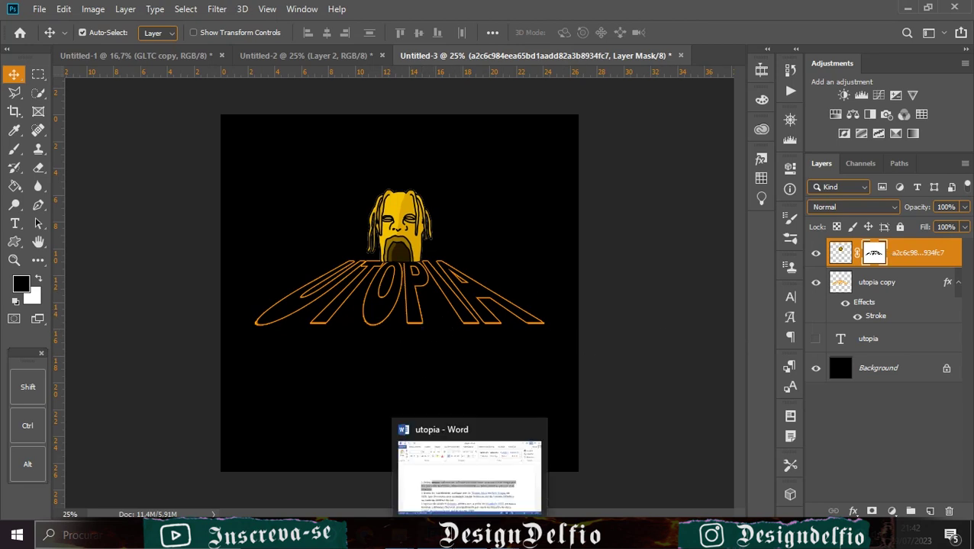
Switch to the utopia document in Word and copy the first sentence's definition, starting from the word "utopia"
{"action": "left_click", "coordinate": [470, 465]}
{"action": "left_click_drag", "start_coordinate": [361, 363], "coordinate": [333, 321]}
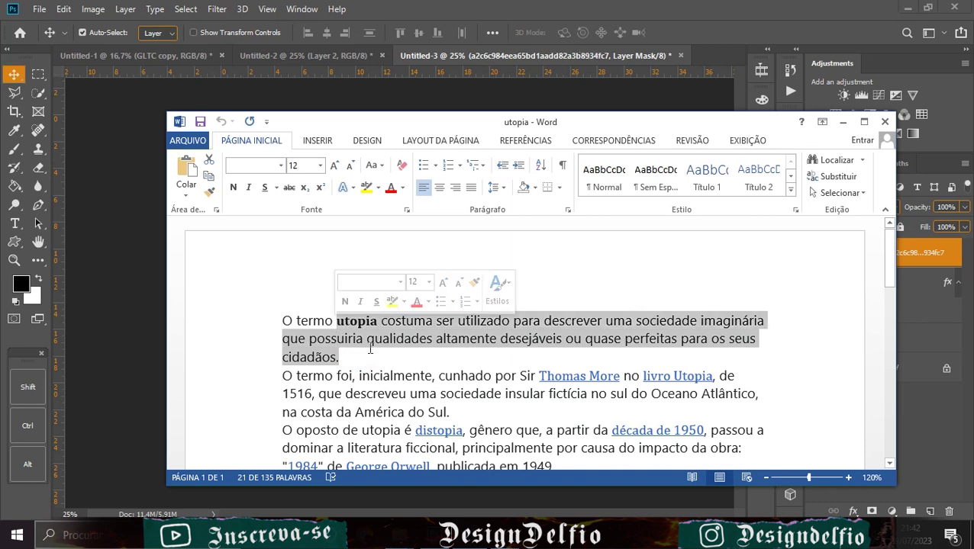
{"action": "left_click", "coordinate": [842, 122]}
Add a new layer above the head and paste the copied definition as text below the UTOPIA lettering
{"action": "left_click", "coordinate": [929, 511]}
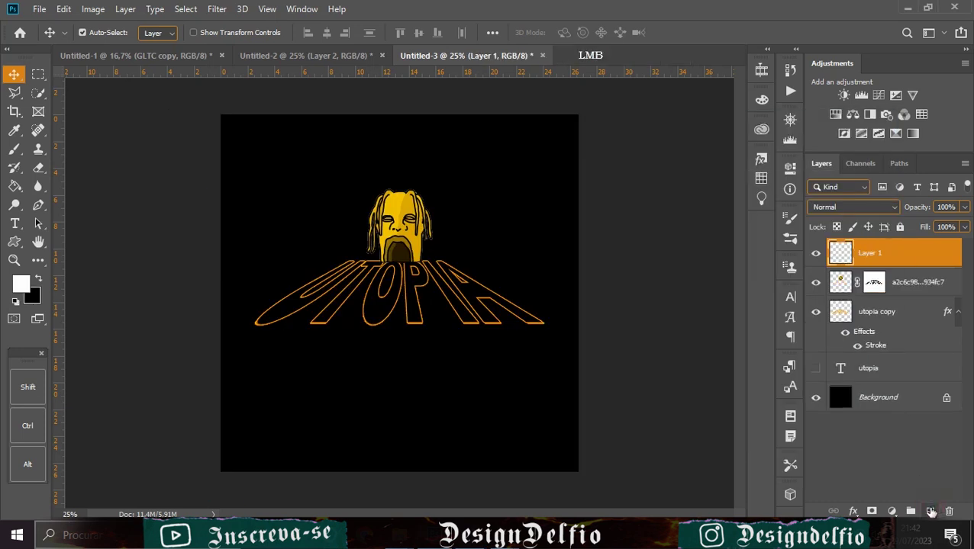
{"action": "left_click", "coordinate": [15, 223]}
{"action": "left_click", "coordinate": [276, 363]}
{"action": "key", "text": "BackSpace"}
{"action": "key", "text": "ctrl+v"}
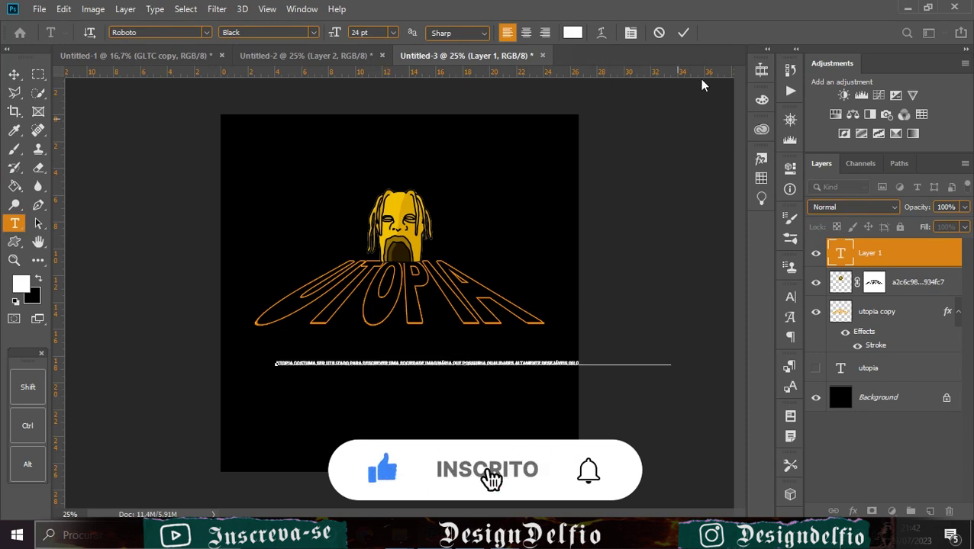
Set the definition text to 200 tracking and the Roboto Light style, with All Caps turned off
{"action": "left_click", "coordinate": [791, 300]}
{"action": "left_click", "coordinate": [765, 348]}
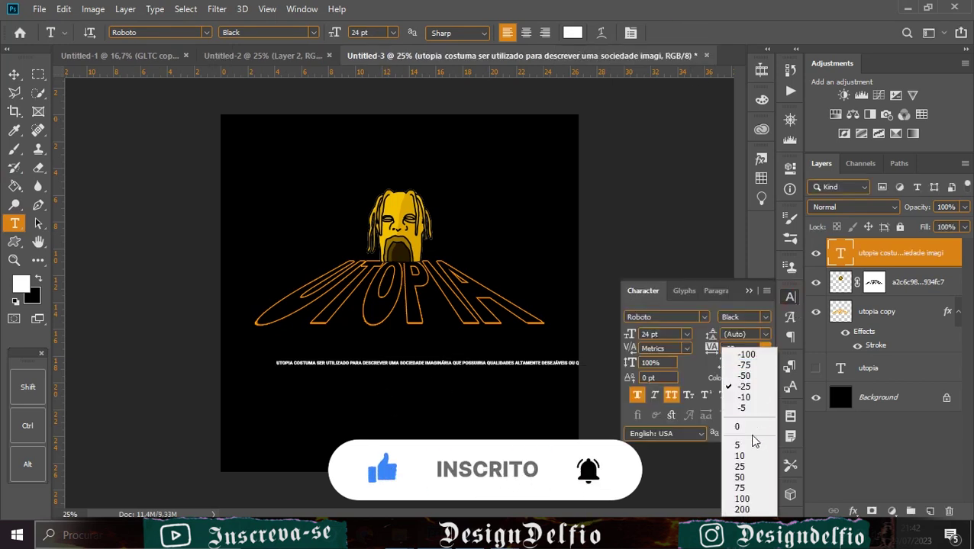
{"action": "left_click", "coordinate": [747, 502]}
{"action": "left_click", "coordinate": [765, 316]}
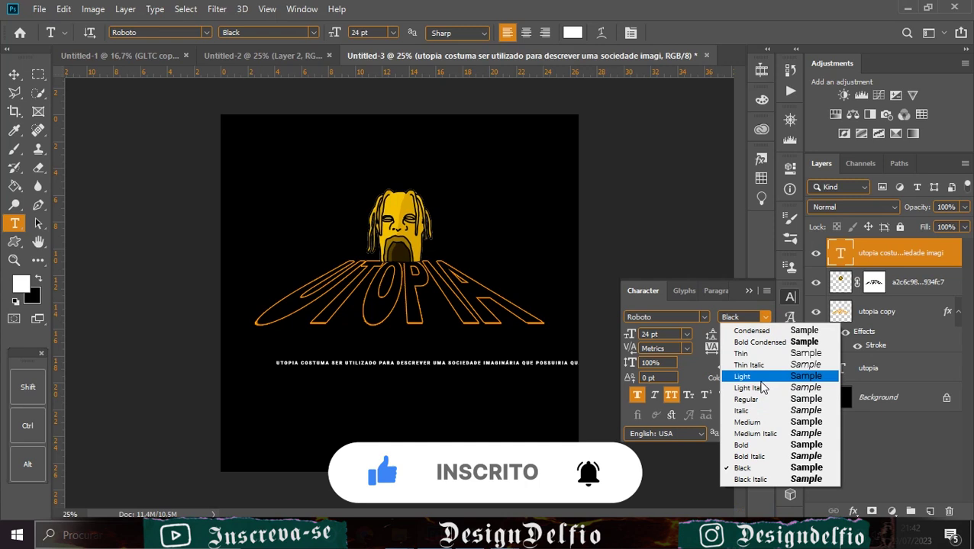
{"action": "left_click", "coordinate": [751, 379]}
{"action": "left_click", "coordinate": [671, 395]}
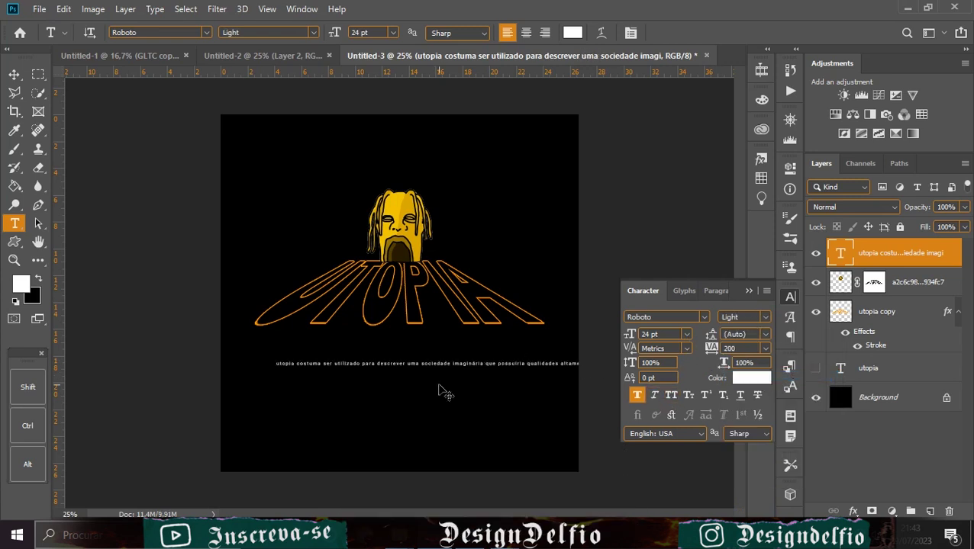
Split the definition text into three lines with breaks after "imaginária que" and "altamente"
{"action": "key", "text": "ctrl+plus"}
{"action": "key", "text": "ctrl+plus"}
{"action": "key", "text": "ctrl+plus"}
{"action": "left_click_drag", "start_coordinate": [404, 371], "coordinate": [248, 209]}
{"action": "left_click", "coordinate": [478, 322]}
{"action": "key", "text": "Return"}
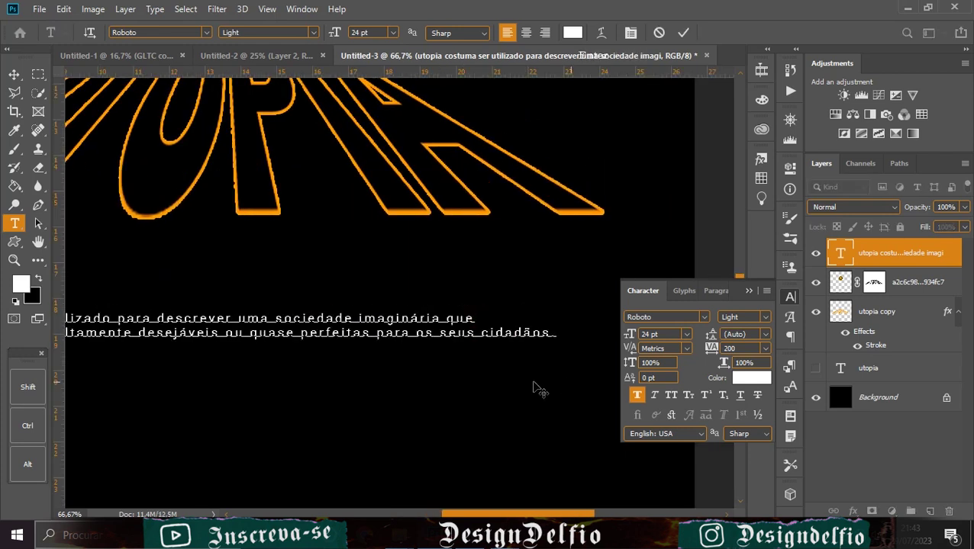
{"action": "key", "text": "Return"}
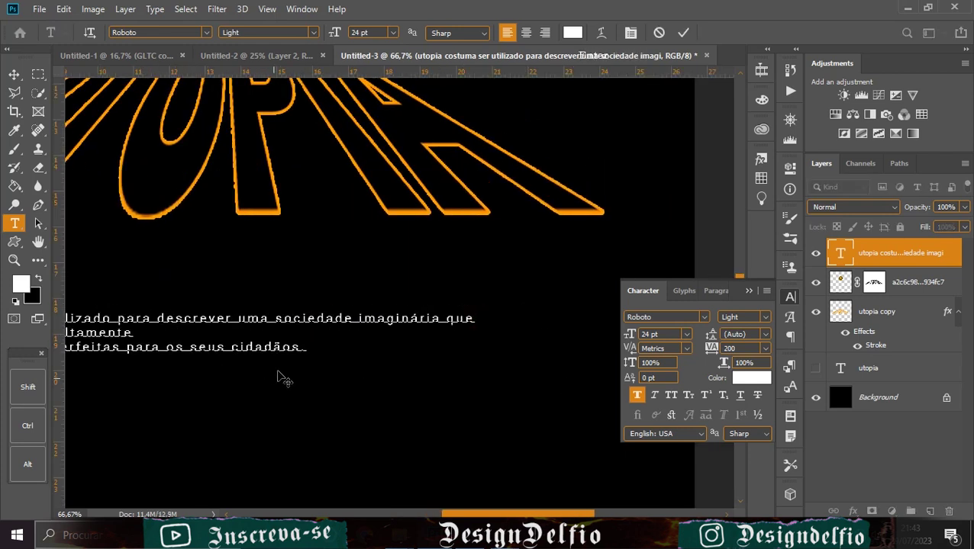
{"action": "left_click", "coordinate": [682, 32]}
Rejoin "desejáveis" to the second line of the definition and break the line after "ou" instead
{"action": "left_click", "coordinate": [14, 74]}
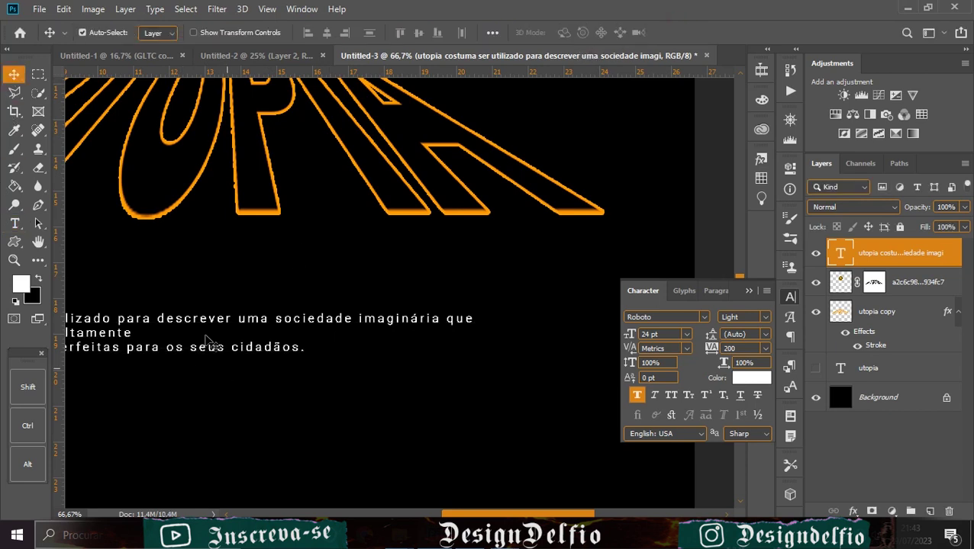
{"action": "left_click_drag", "start_coordinate": [382, 325], "coordinate": [534, 320]}
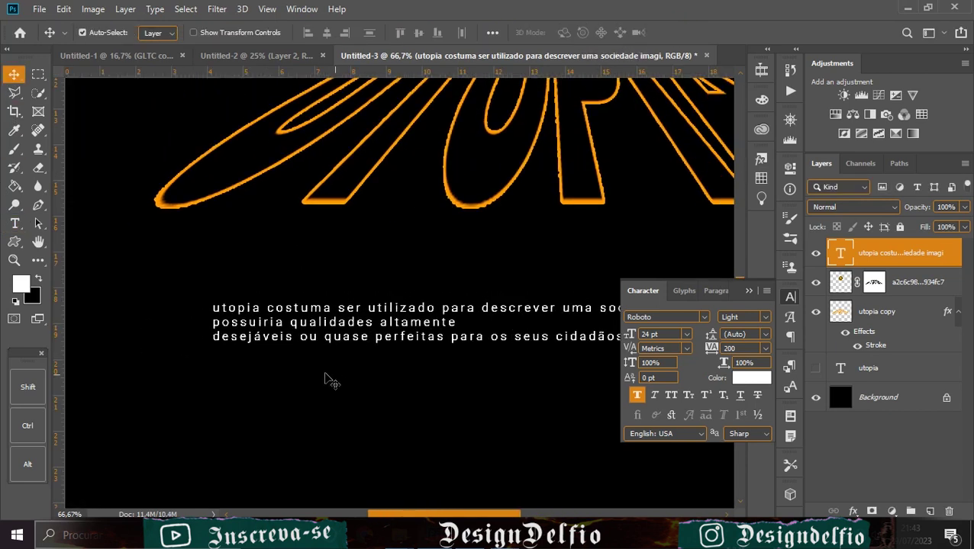
{"action": "left_click", "coordinate": [14, 223]}
{"action": "left_click", "coordinate": [212, 337]}
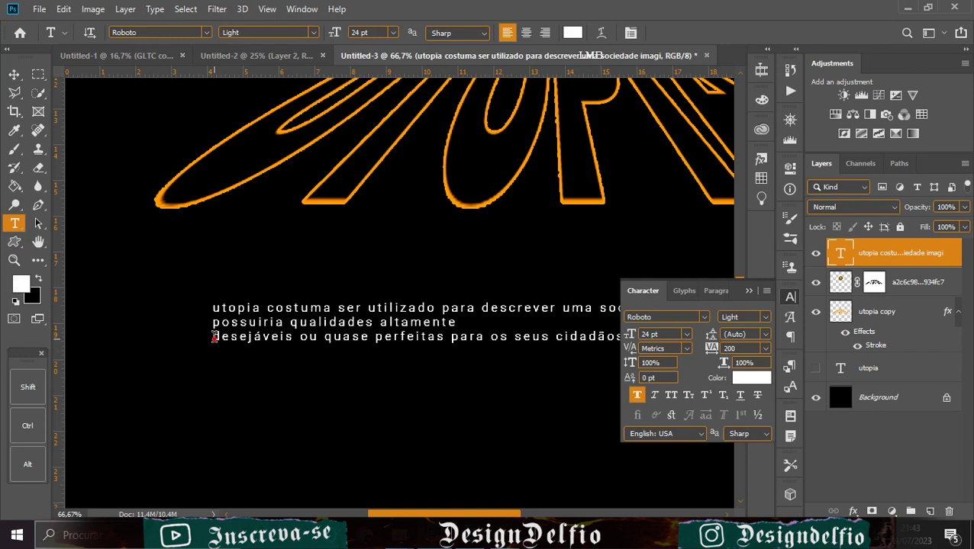
{"action": "key", "text": "BackSpace"}
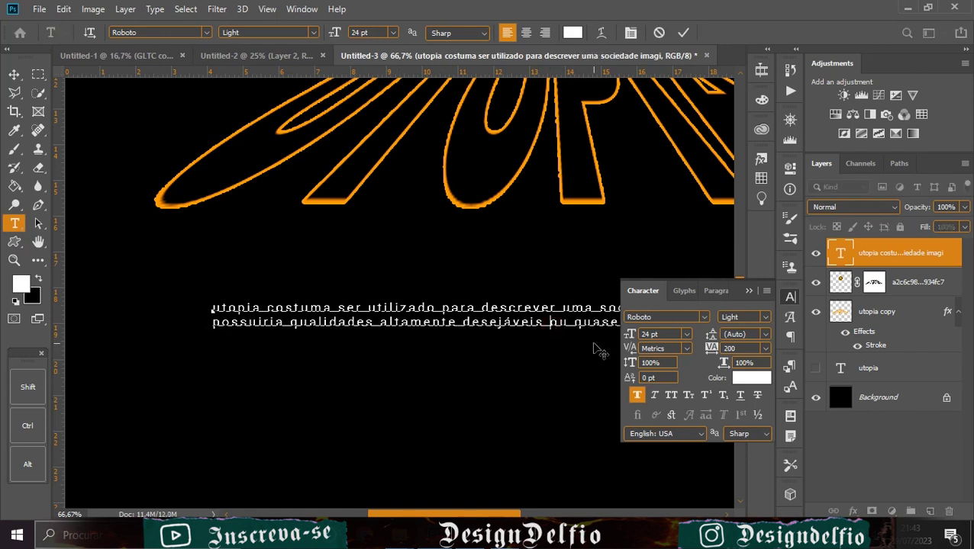
{"action": "left_click", "coordinate": [597, 322]}
{"action": "key", "text": "Return"}
{"action": "left_click", "coordinate": [683, 33]}
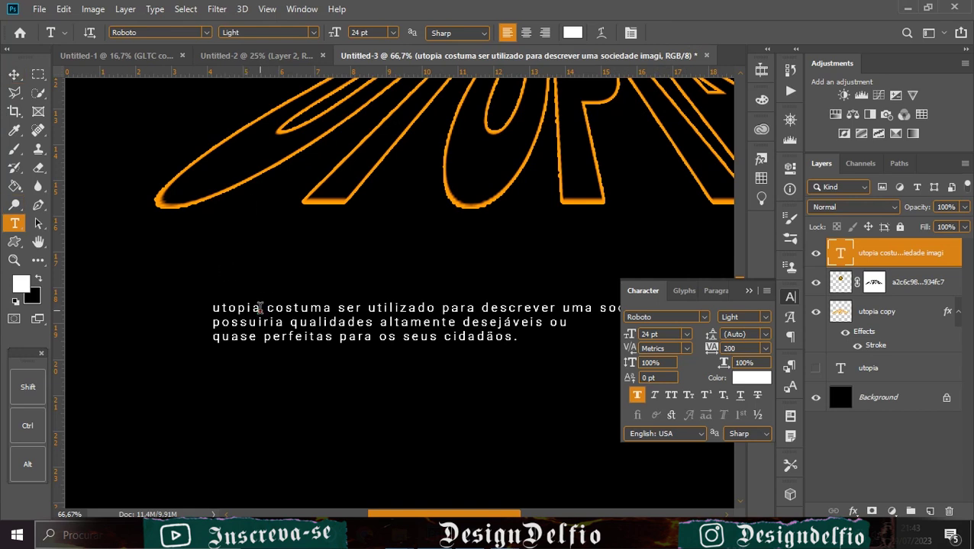
Make the definition's first word "utopia" Regular and faux italic, and capitalize its initial letter with All Caps
{"action": "left_click_drag", "start_coordinate": [260, 307], "coordinate": [195, 302]}
{"action": "left_click", "coordinate": [657, 397]}
{"action": "left_click", "coordinate": [765, 316]}
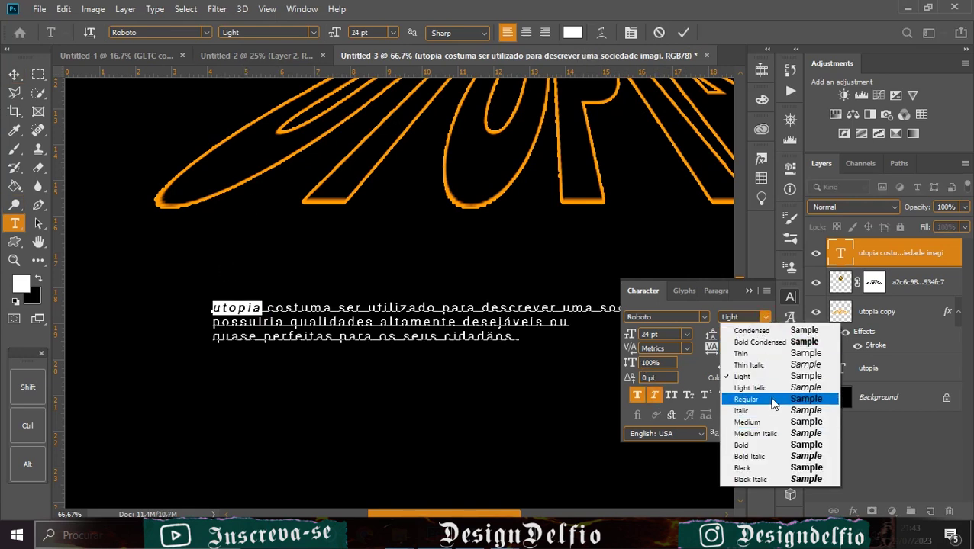
{"action": "left_click", "coordinate": [773, 402]}
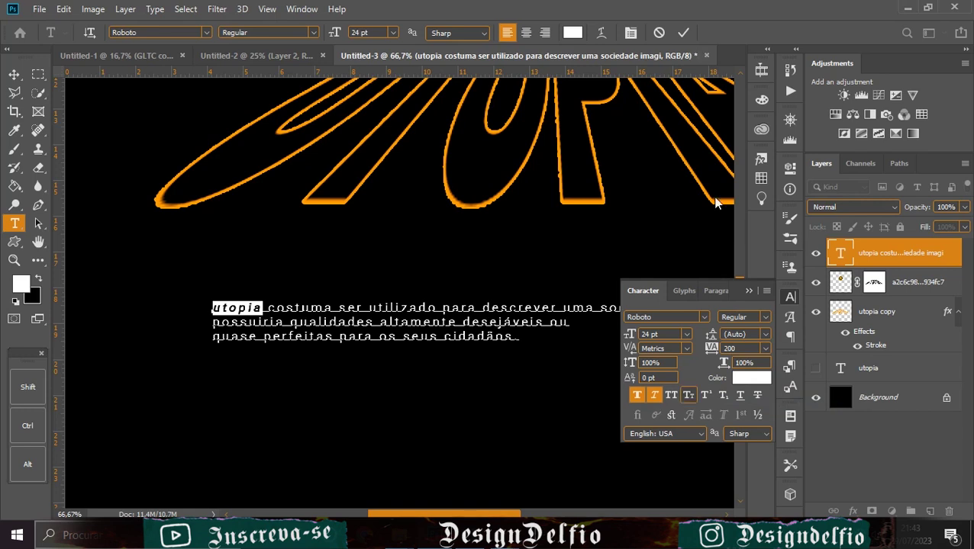
{"action": "left_click_drag", "start_coordinate": [213, 307], "coordinate": [222, 307]}
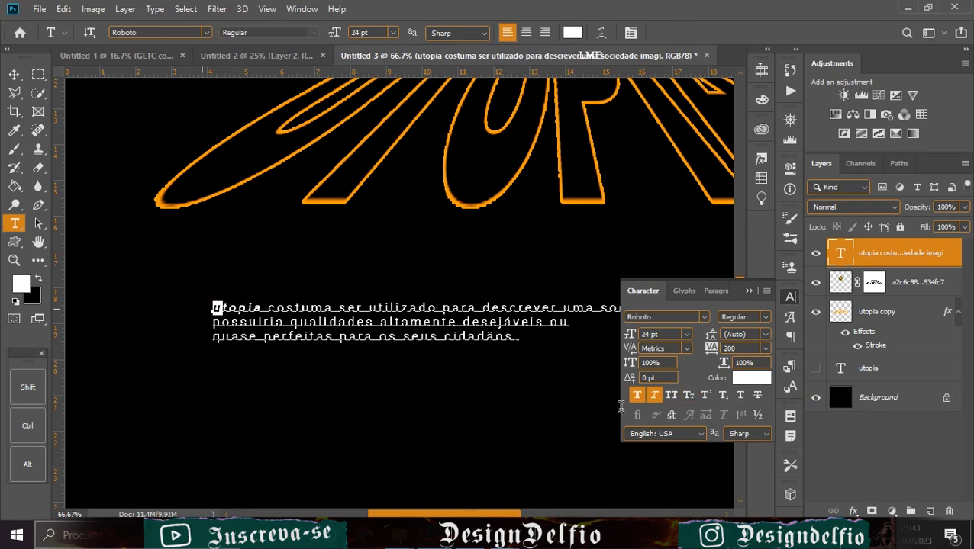
{"action": "left_click", "coordinate": [670, 395]}
{"action": "key", "text": "ctrl+Return"}
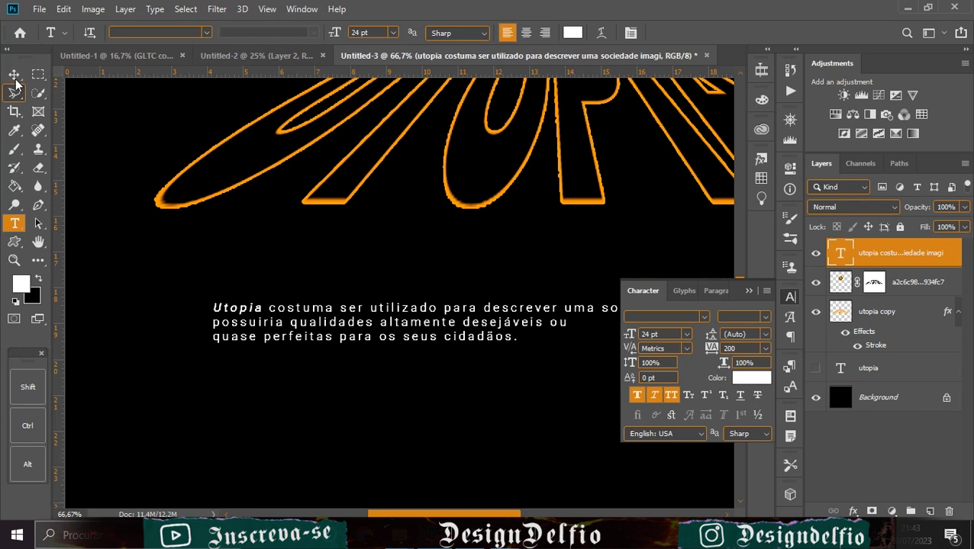
Centre-align the definition's lines, centre the text horizontally on the canvas and clear the selection
{"action": "left_click", "coordinate": [13, 74]}
{"action": "key", "text": "ctrl+minus"}
{"action": "key", "text": "ctrl+minus"}
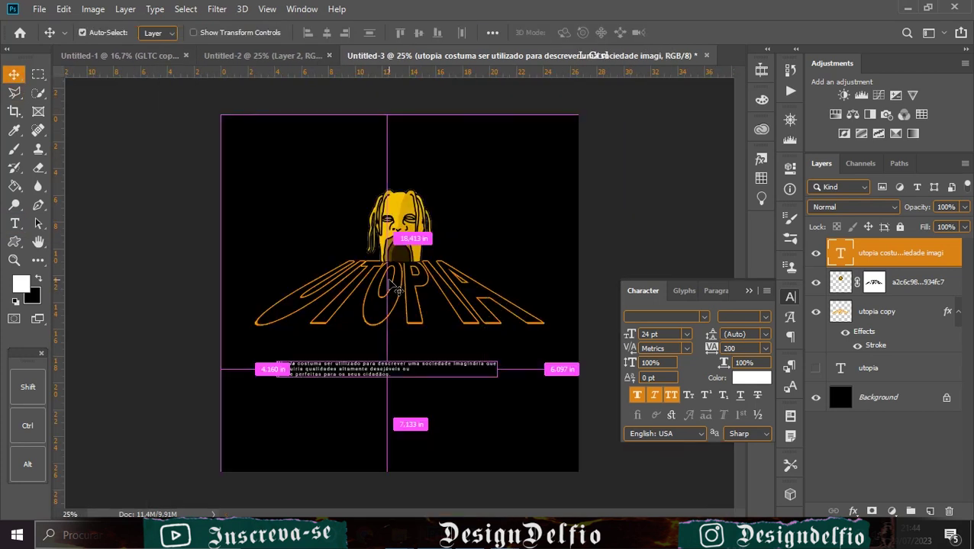
{"action": "left_click", "coordinate": [786, 296]}
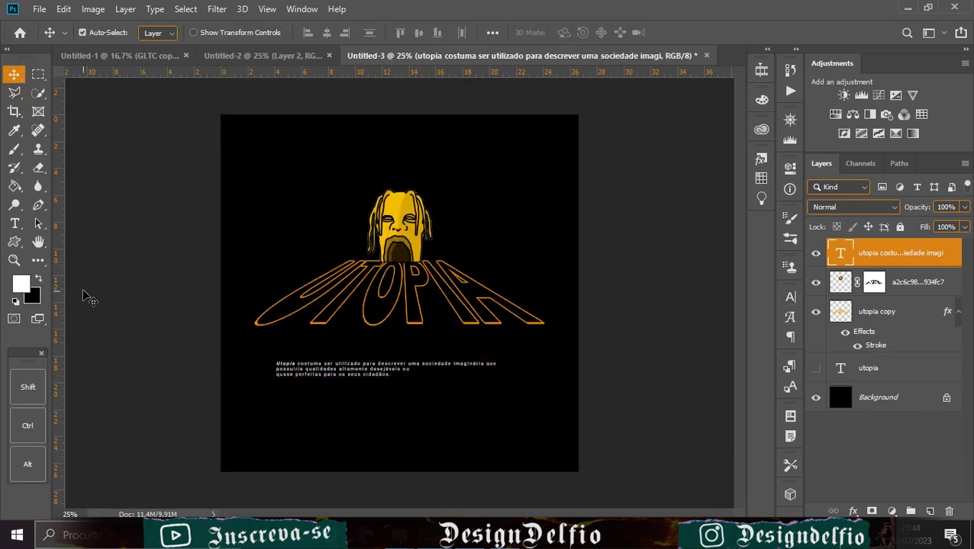
{"action": "key", "text": "ctrl"}
{"action": "left_click", "coordinate": [23, 223]}
{"action": "left_click", "coordinate": [527, 32]}
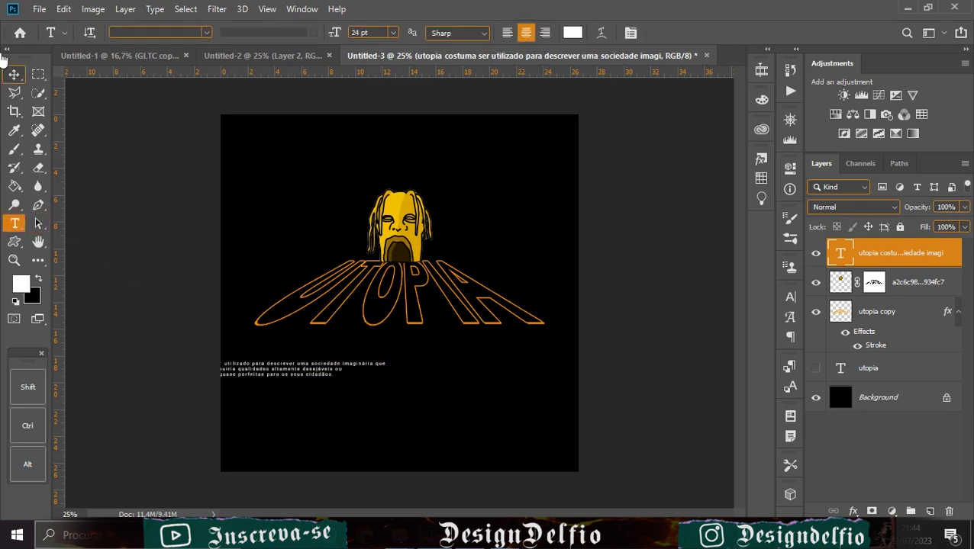
{"action": "left_click", "coordinate": [15, 74]}
{"action": "key", "text": "ctrl+a"}
{"action": "left_click", "coordinate": [327, 32]}
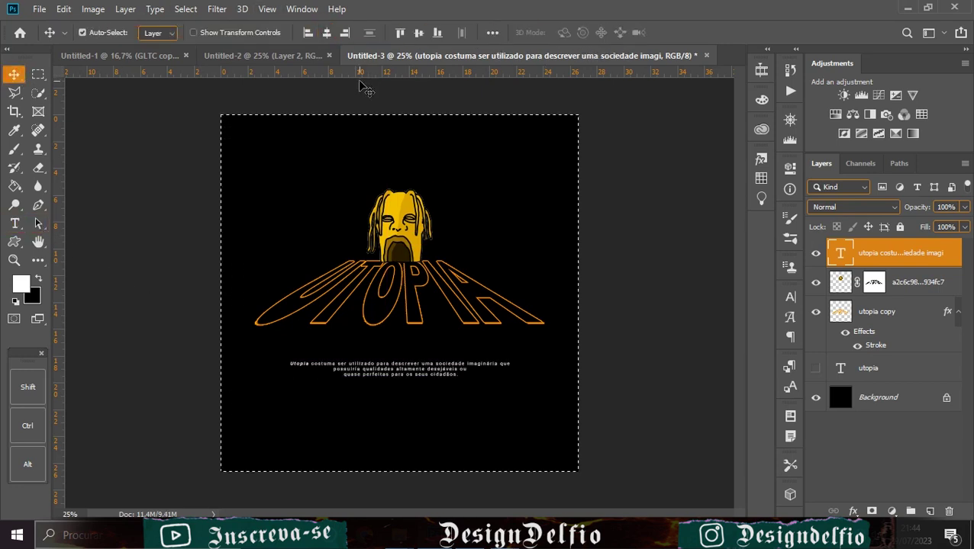
{"action": "key", "text": "ctrl+d"}
Nudge the definition text straight up until it sits just below the UTOPIA lettering
{"action": "key", "text": "shift+Up"}
{"action": "key", "text": "shift+Up"}
{"action": "key", "text": "shift+Up"}
{"action": "key", "text": "shift+Up"}
{"action": "key", "text": "shift+Up"}
{"action": "key", "text": "shift+Up"}
{"action": "key", "text": "shift+Up"}
{"action": "key", "text": "shift+Up"}
{"action": "key", "text": "shift+Up"}
{"action": "key", "text": "shift+Up"}
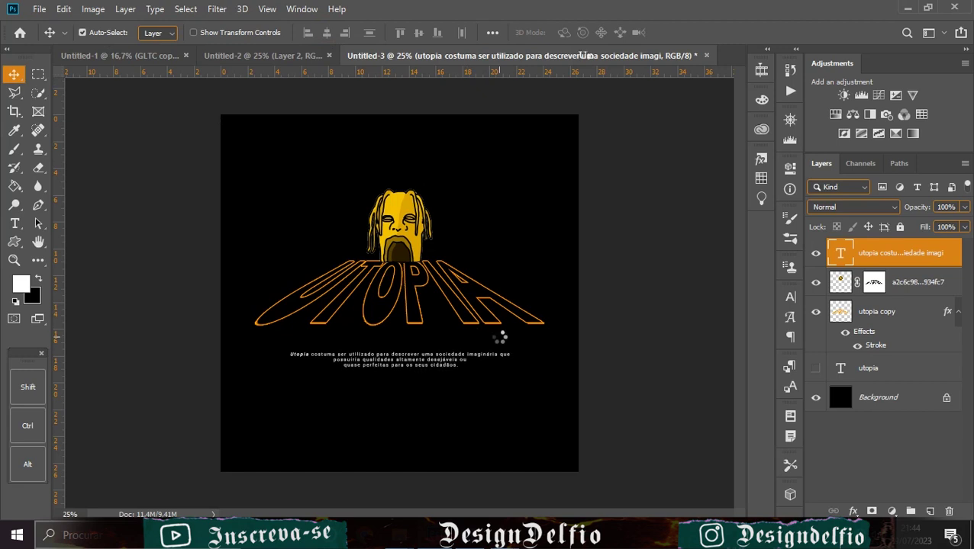
{"action": "key", "text": "shift+Up"}
{"action": "key", "text": "shift+Up"}
{"action": "key", "text": "shift+Up"}
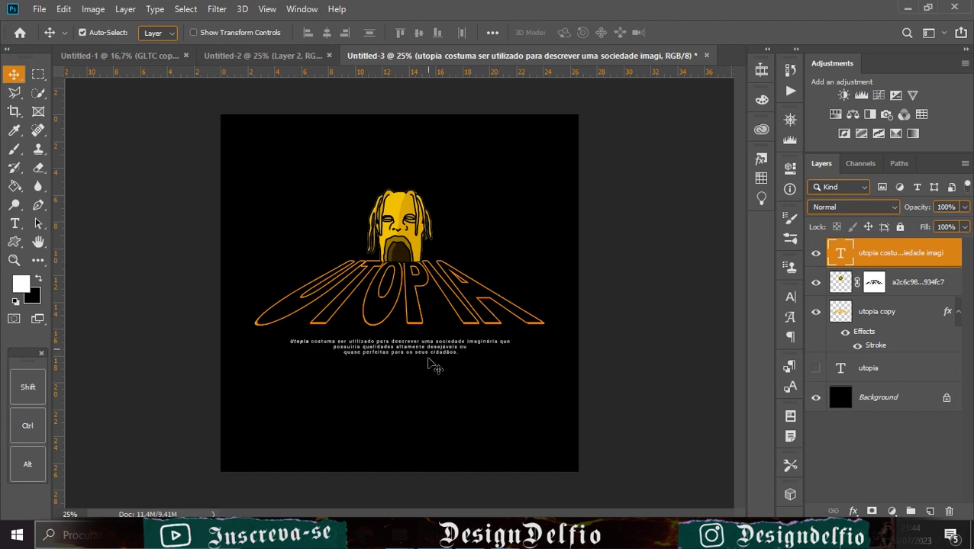
Colour the definition text with the yellow sampled from the head and nudge it slightly closer to the lettering
{"action": "left_click", "coordinate": [249, 59]}
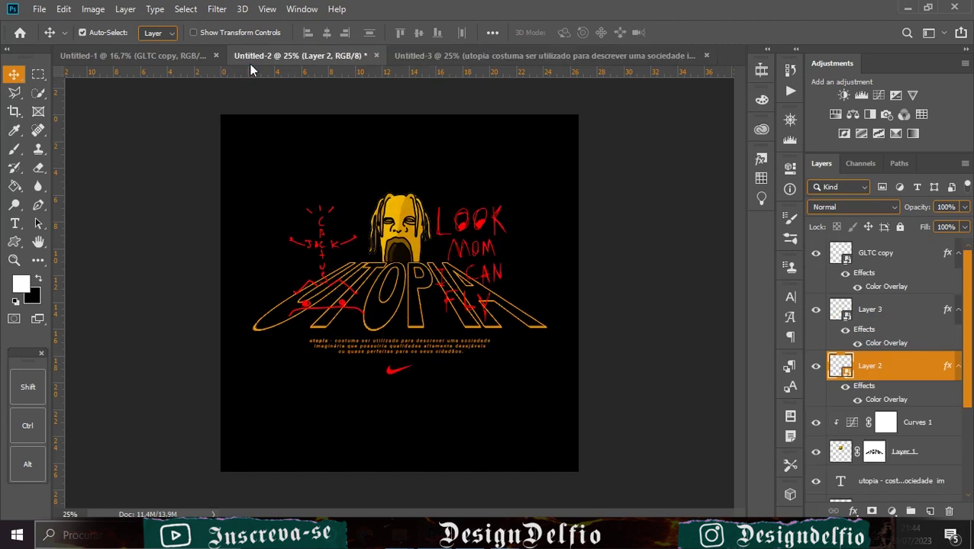
{"action": "left_click", "coordinate": [500, 59]}
{"action": "left_click", "coordinate": [790, 297]}
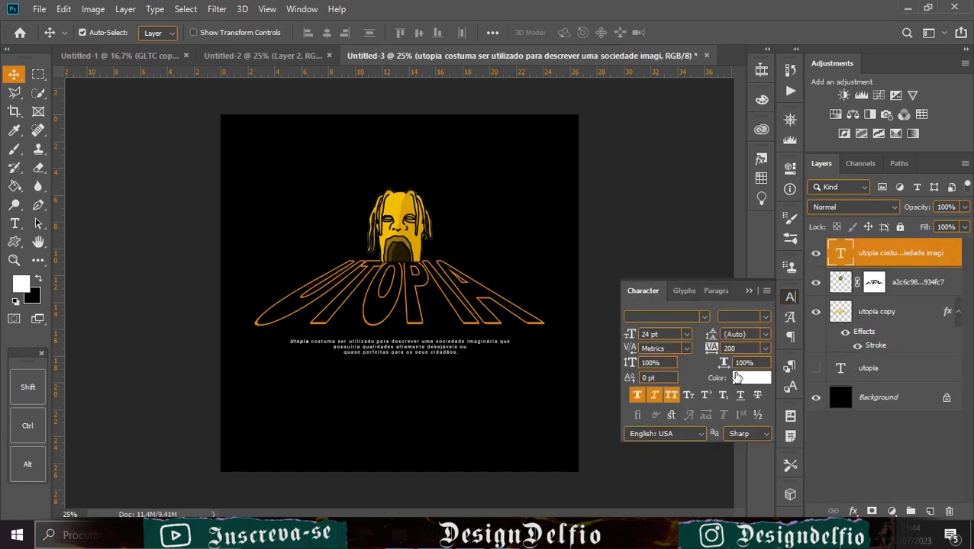
{"action": "left_click", "coordinate": [740, 378]}
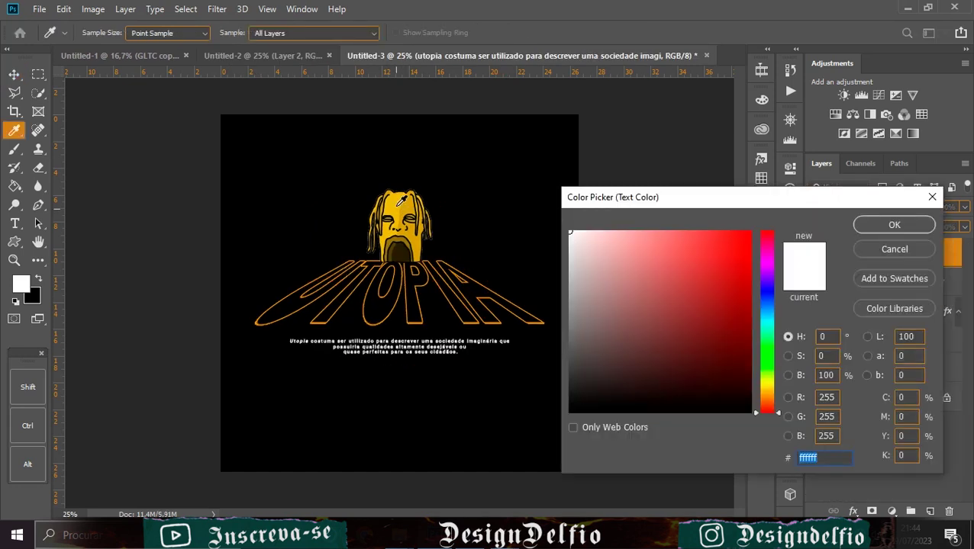
{"action": "left_click", "coordinate": [400, 200]}
{"action": "left_click", "coordinate": [894, 224]}
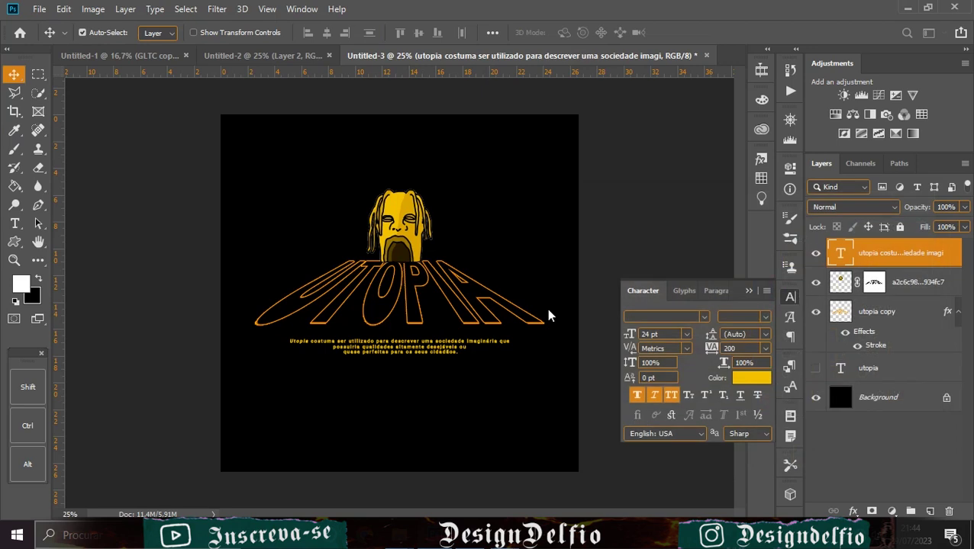
{"action": "left_click", "coordinate": [750, 293]}
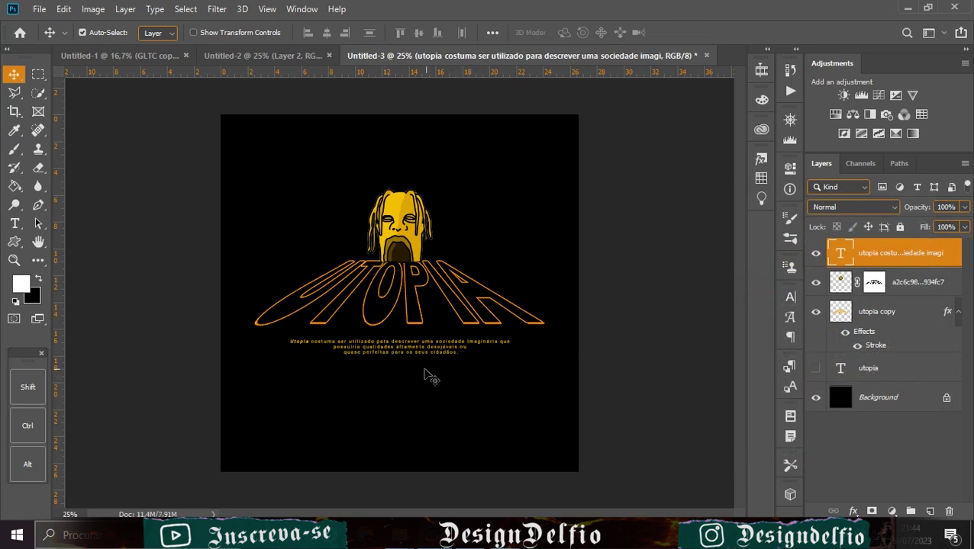
{"action": "key", "text": "shift+Up"}
{"action": "key", "text": "shift+Up"}
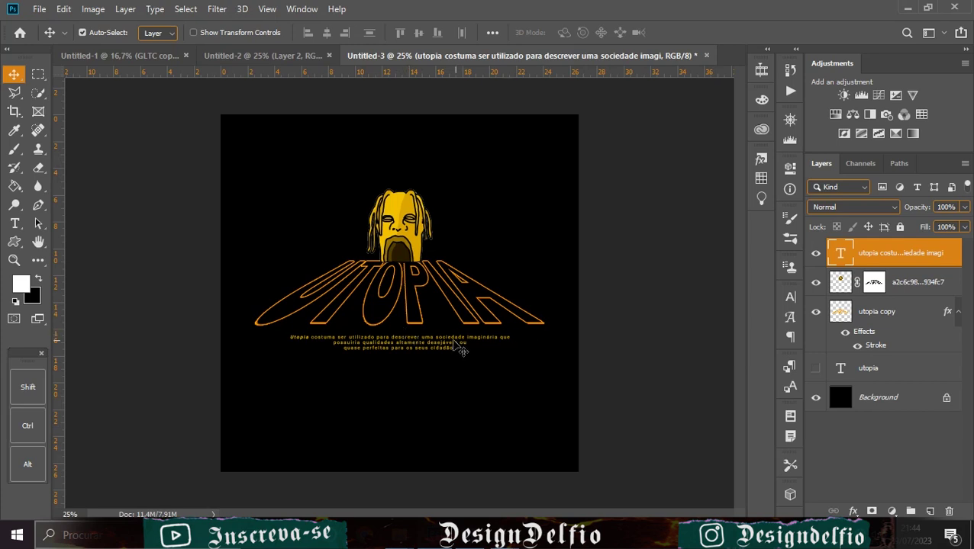
Place the GLTC copy swoosh image from the Nova pasta folder centred below the definition text
{"action": "key", "text": "alt+Tab"}
{"action": "left_click_drag", "start_coordinate": [618, 174], "coordinate": [415, 417]}
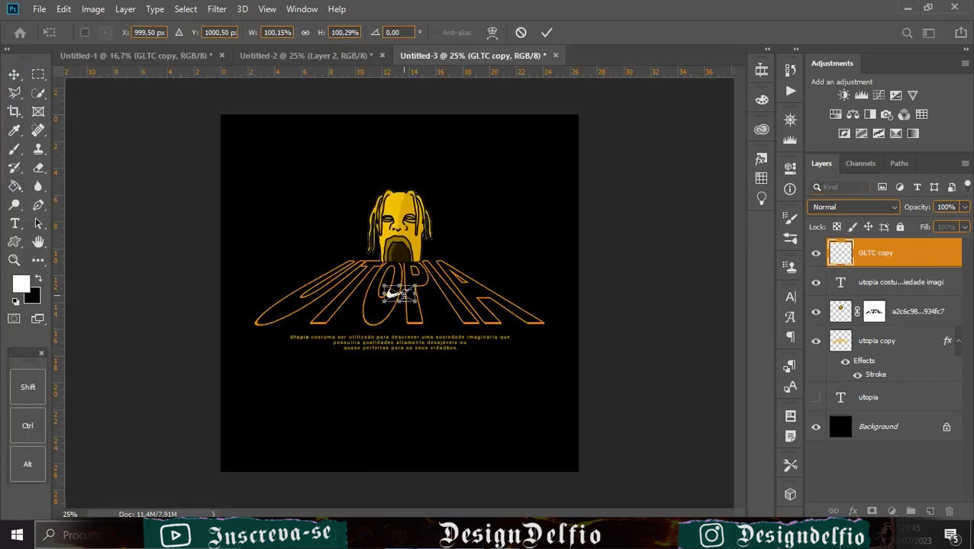
{"action": "left_click_drag", "start_coordinate": [400, 294], "coordinate": [399, 370]}
{"action": "left_click", "coordinate": [547, 33]}
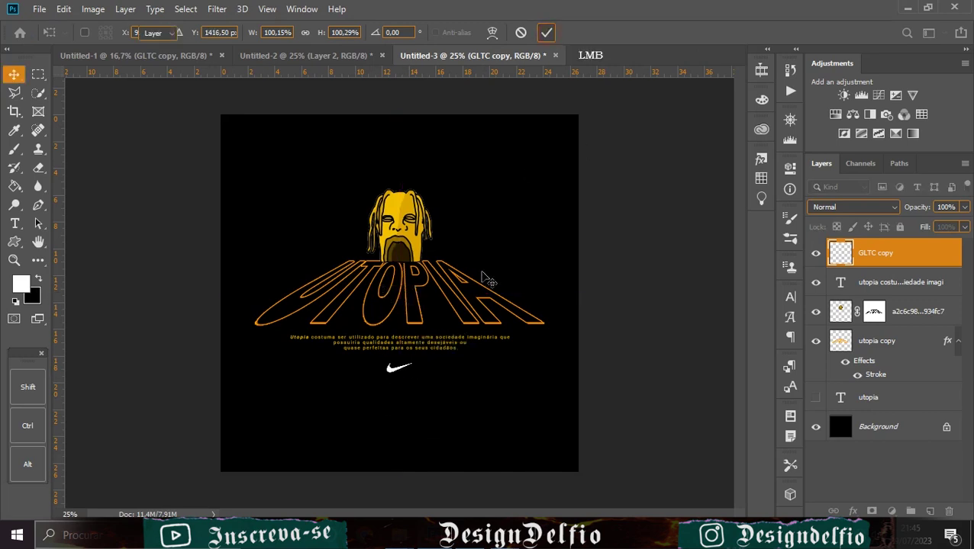
Place the LOOK MOM I CAN FLY image from the Nova pasta folder in the middle of the canvas
{"action": "key", "text": "alt+Tab"}
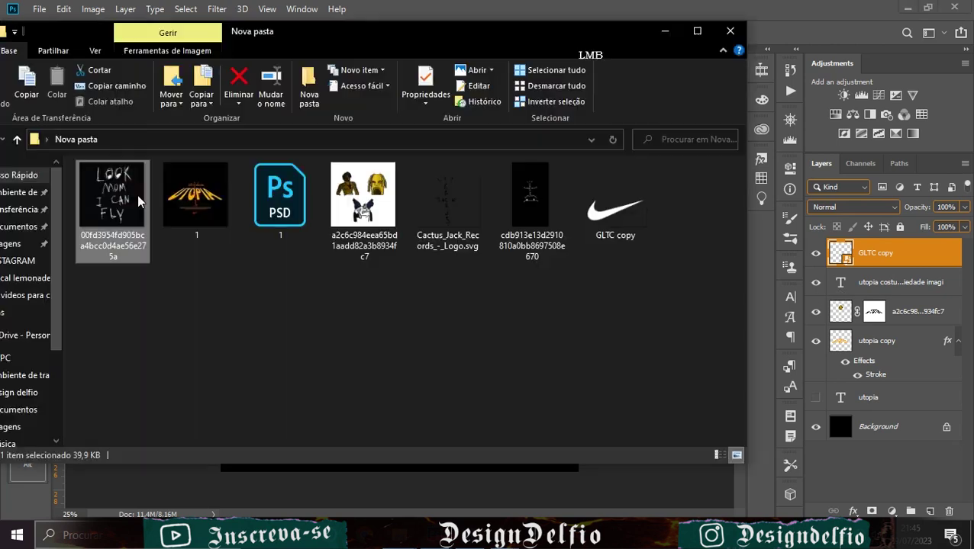
{"action": "left_click_drag", "start_coordinate": [113, 196], "coordinate": [400, 306]}
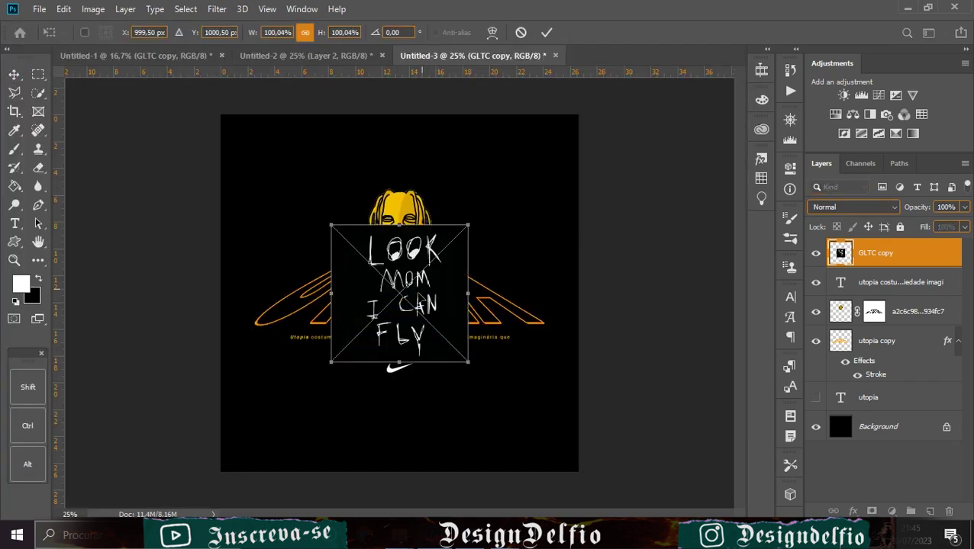
{"action": "left_click", "coordinate": [547, 33]}
Commit the placed LOOK MOM I CAN FLY image and hide every other layer, including the black background
{"action": "left_click", "coordinate": [816, 370]}
{"action": "left_click", "coordinate": [816, 341]}
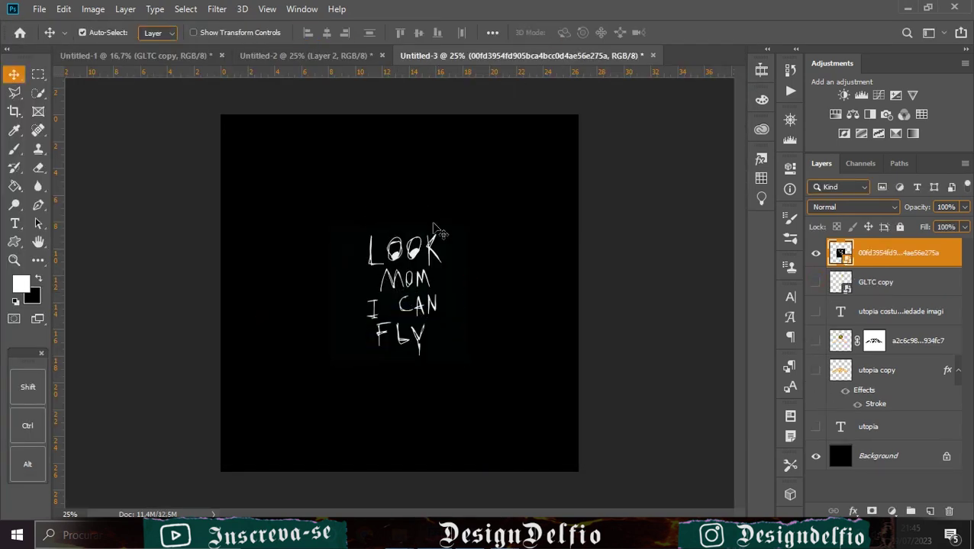
{"action": "left_click", "coordinate": [815, 456]}
Mask the LOOK MOM I CAN FLY image to its white strokes using Color Range at fuzziness 200, and show the design layers and background again
{"action": "left_click", "coordinate": [218, 9]}
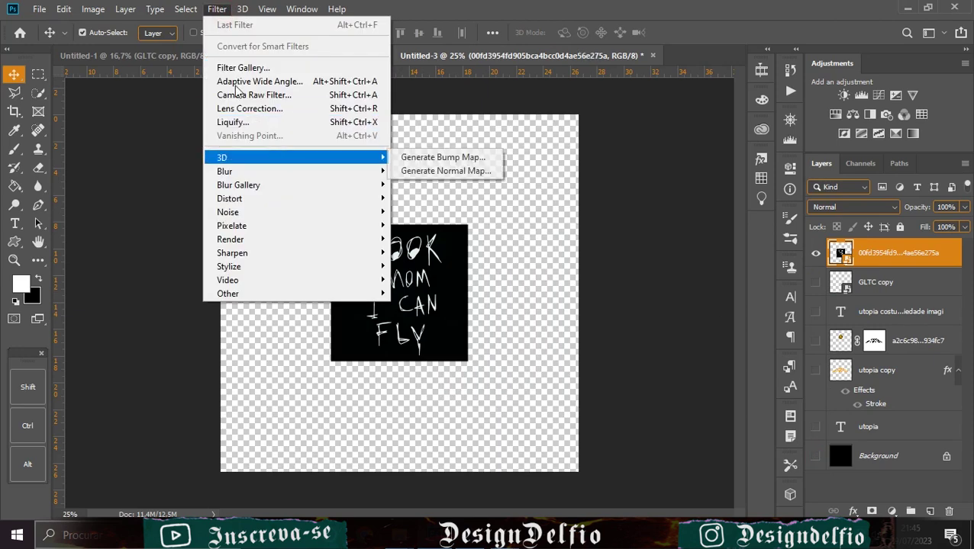
{"action": "left_click", "coordinate": [229, 150]}
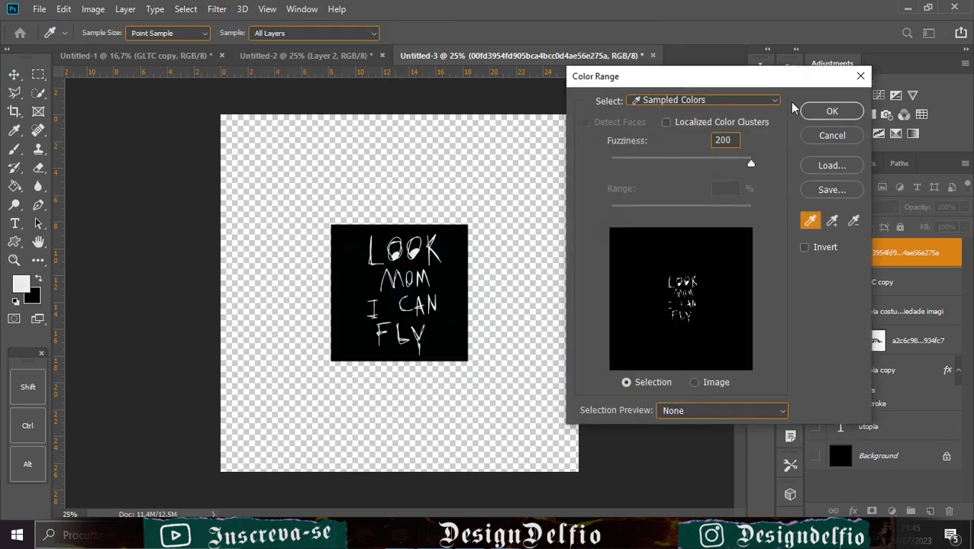
{"action": "left_click", "coordinate": [829, 113]}
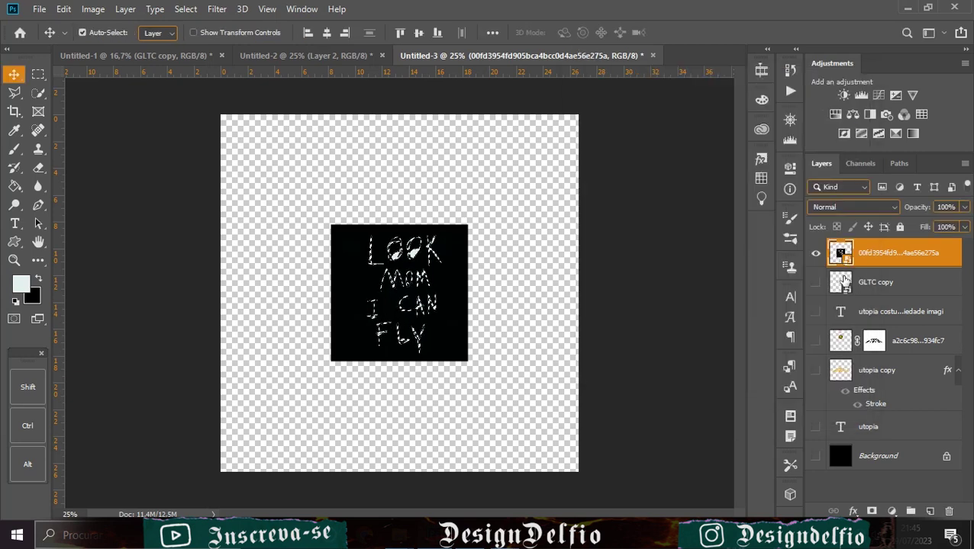
{"action": "left_click", "coordinate": [872, 511]}
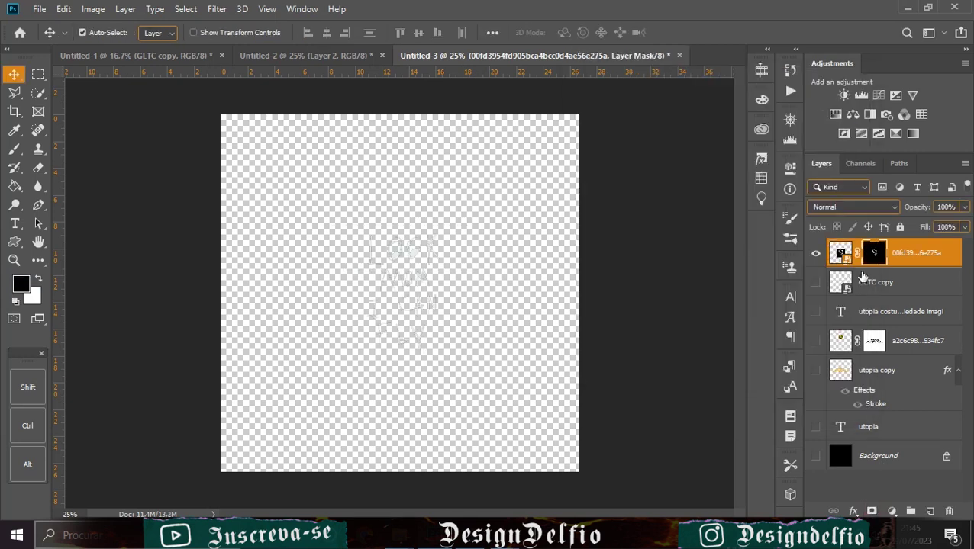
{"action": "left_click", "coordinate": [815, 456]}
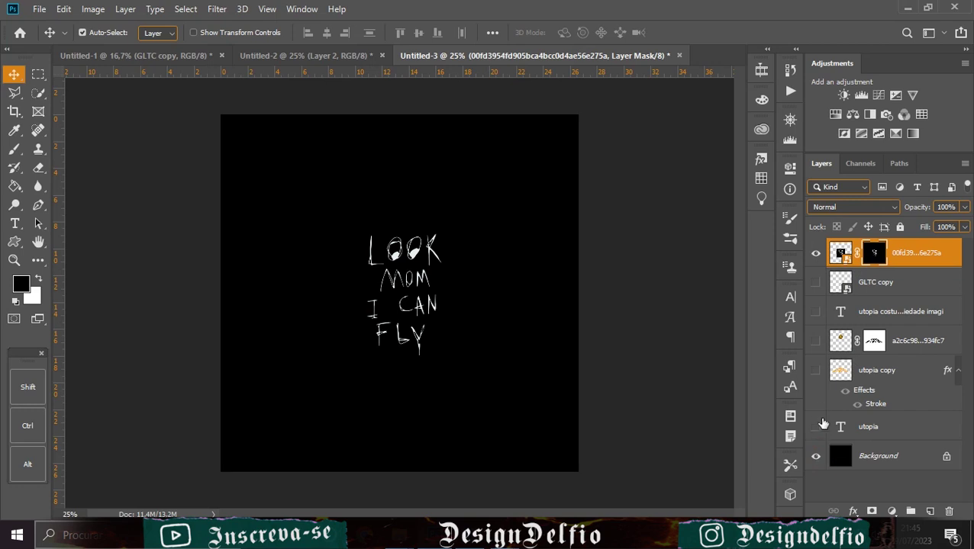
{"action": "left_click", "coordinate": [815, 283]}
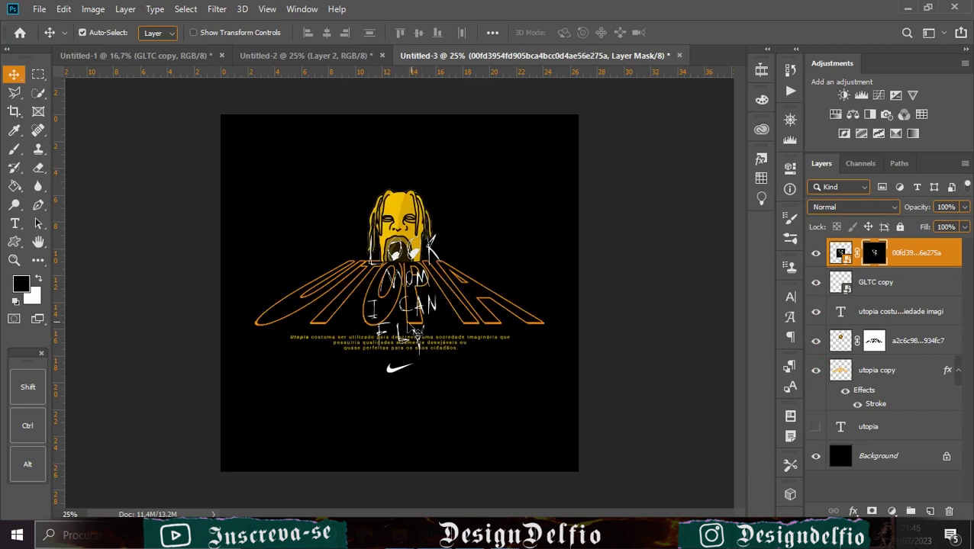
Scale the LOOK MOM I CAN FLY lettering to 46.81% and position it over the final A of UTOPIA
{"action": "key", "text": "ctrl+t"}
{"action": "left_click_drag", "start_coordinate": [576, 450], "coordinate": [468, 333]}
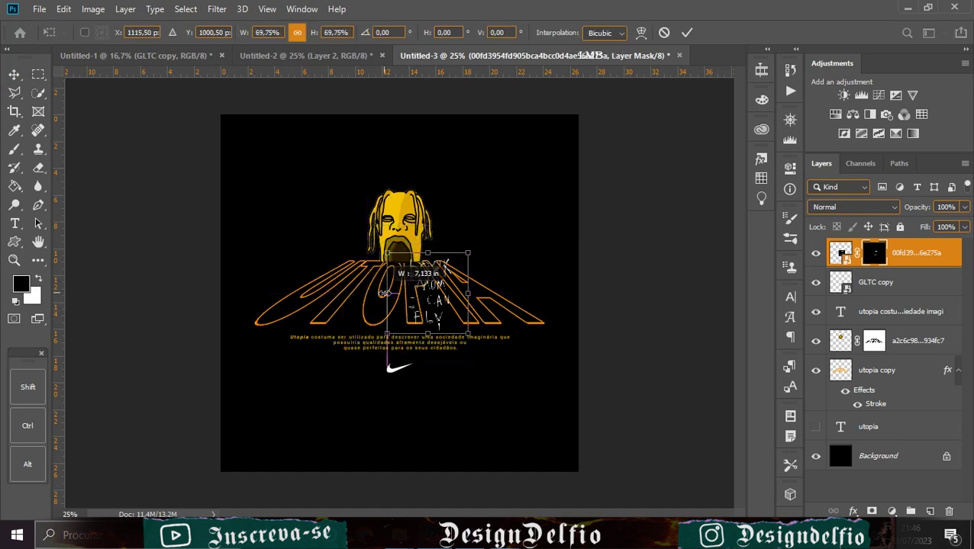
{"action": "left_click_drag", "start_coordinate": [426, 254], "coordinate": [497, 296]}
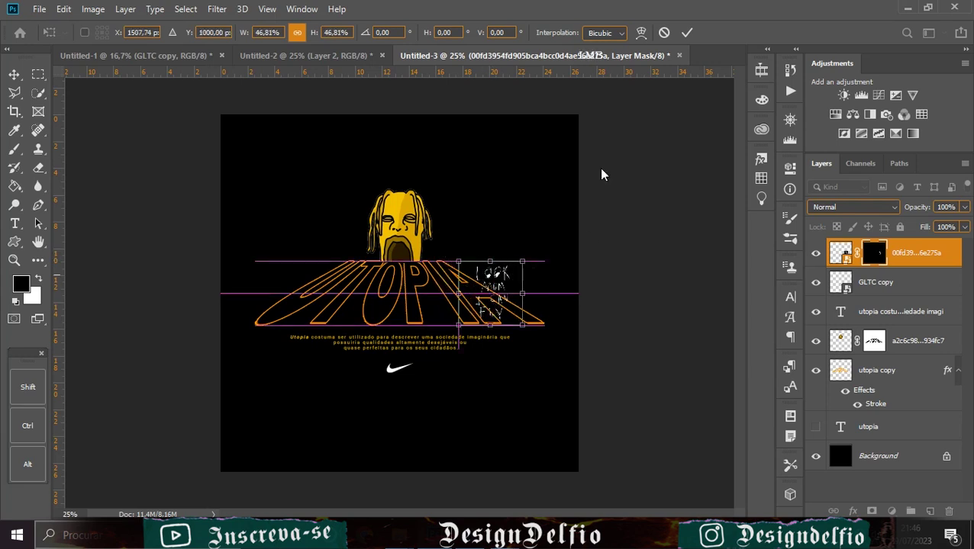
{"action": "left_click", "coordinate": [686, 32]}
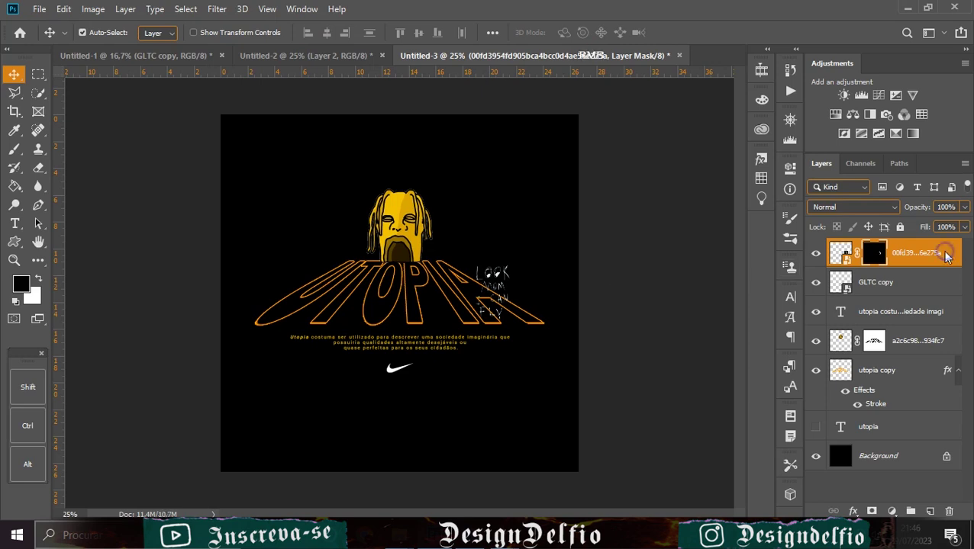
Convert the masked LOOK MOM I CAN FLY layer to a smart object and rasterize it
{"action": "right_click", "coordinate": [946, 257]}
{"action": "left_click", "coordinate": [802, 149]}
{"action": "right_click", "coordinate": [905, 256]}
{"action": "left_click", "coordinate": [824, 256]}
Apply a red Color Overlay to the LOOK MOM I CAN FLY lettering
{"action": "double_click", "coordinate": [958, 261]}
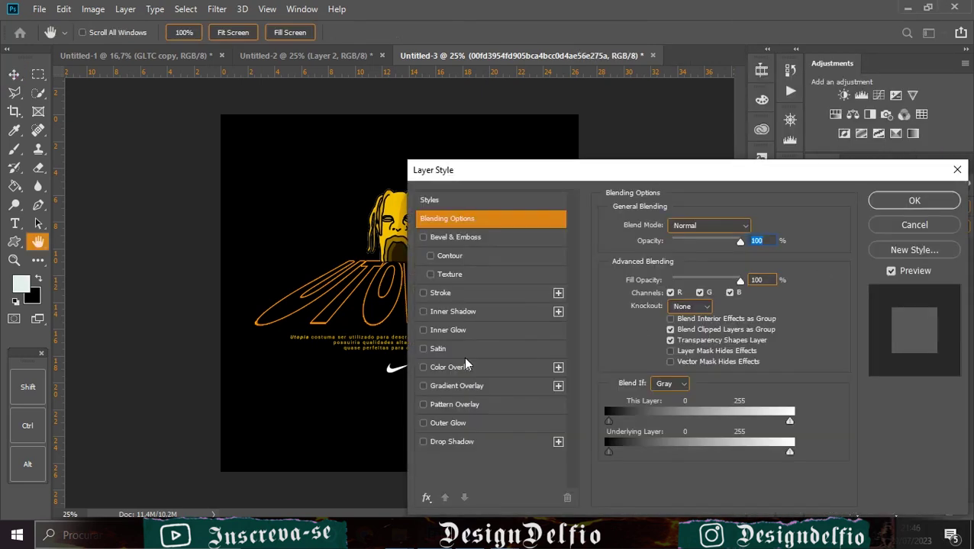
{"action": "left_click", "coordinate": [465, 369]}
{"action": "left_click", "coordinate": [914, 201]}
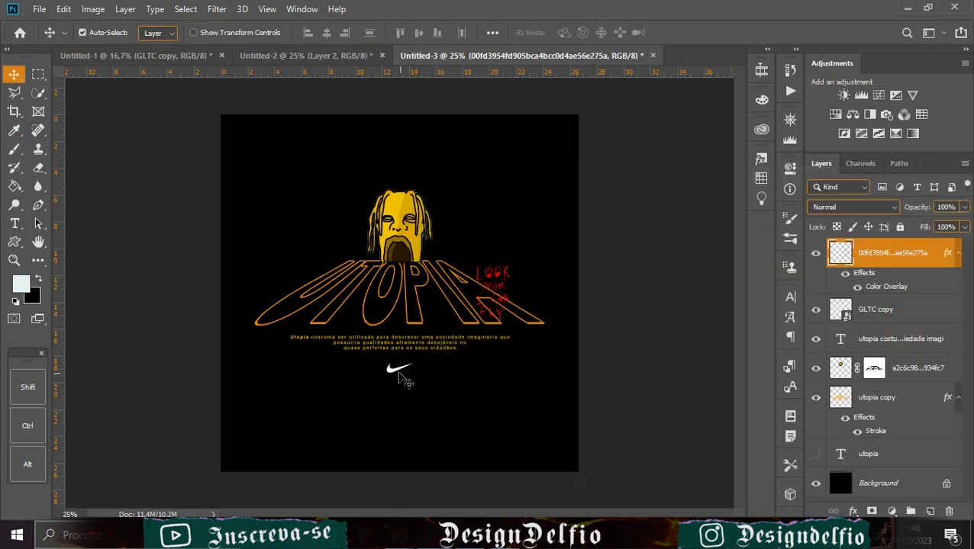
{"action": "left_click", "coordinate": [639, 352]}
Apply a red Color Overlay to the swoosh below the definition text
{"action": "left_click", "coordinate": [397, 375]}
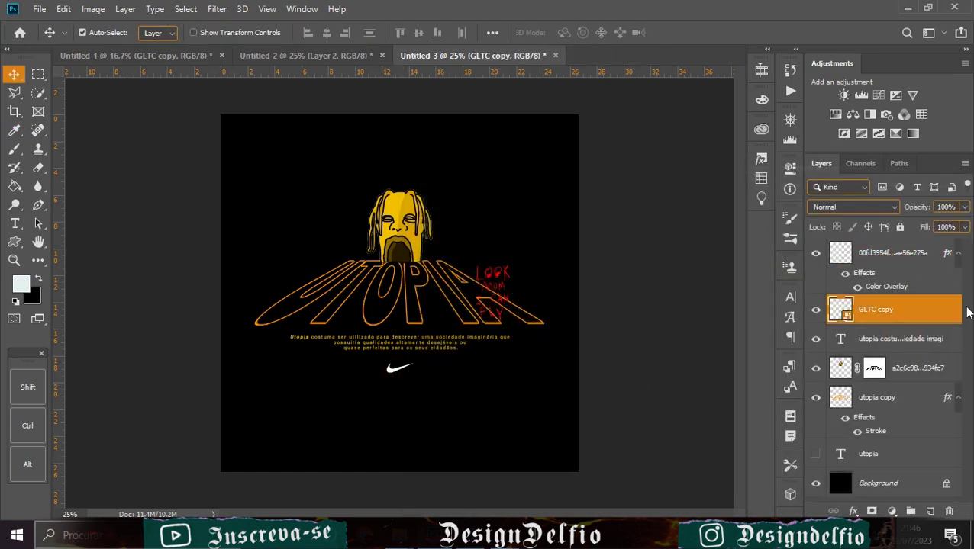
{"action": "double_click", "coordinate": [957, 316]}
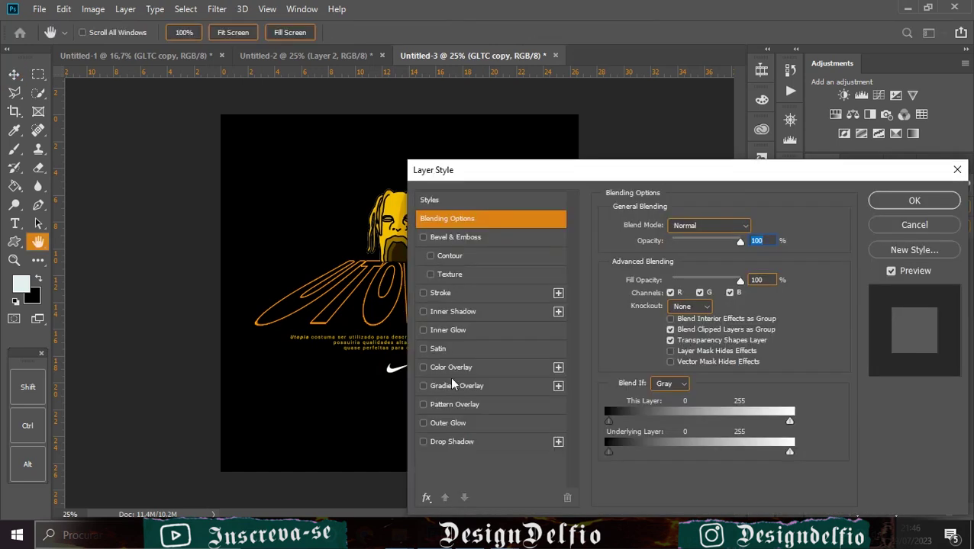
{"action": "left_click", "coordinate": [462, 369]}
{"action": "left_click", "coordinate": [913, 200]}
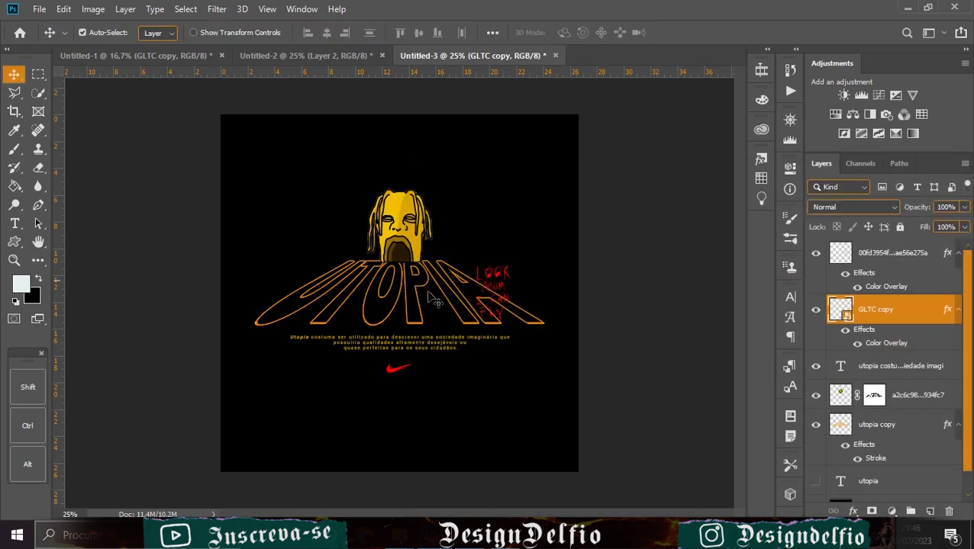
Place the Cactus Jack image in the middle of the canvas and hide every other layer, including the background
{"action": "left_click", "coordinate": [417, 535]}
{"action": "mouse_move", "coordinate": [531, 217]}
{"action": "left_mouse_down"}
{"action": "mouse_move", "coordinate": [458, 397]}
{"action": "mouse_move", "coordinate": [330, 276]}
{"action": "left_mouse_up"}
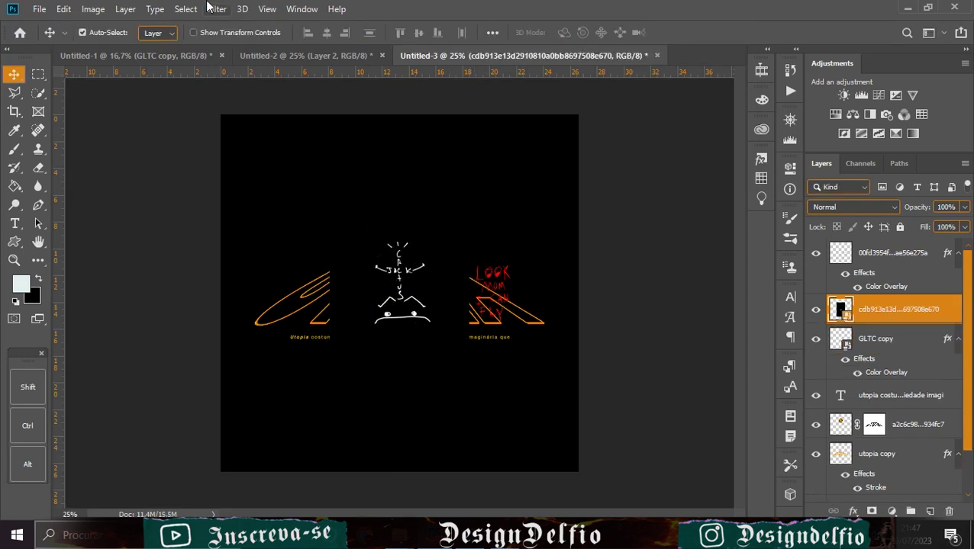
{"action": "left_click", "coordinate": [815, 253]}
{"action": "left_click", "coordinate": [815, 428]}
{"action": "scroll", "coordinate": [816, 432], "scroll_direction": "down", "scroll_amount": 2}
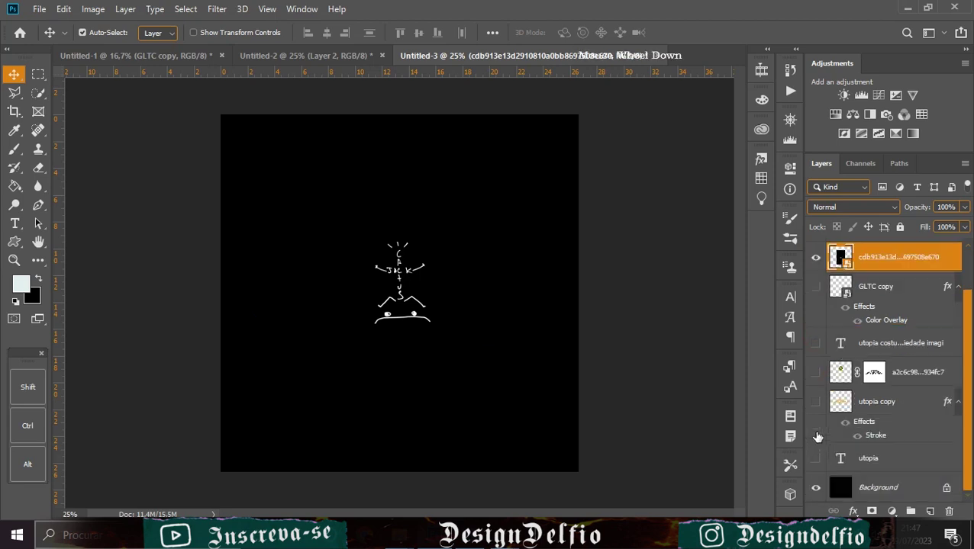
{"action": "left_click", "coordinate": [816, 487]}
Select the white Cactus Jack strokes with Color Range at fuzziness 200 and mask the image with that selection
{"action": "left_click", "coordinate": [190, 9]}
{"action": "left_click", "coordinate": [244, 148]}
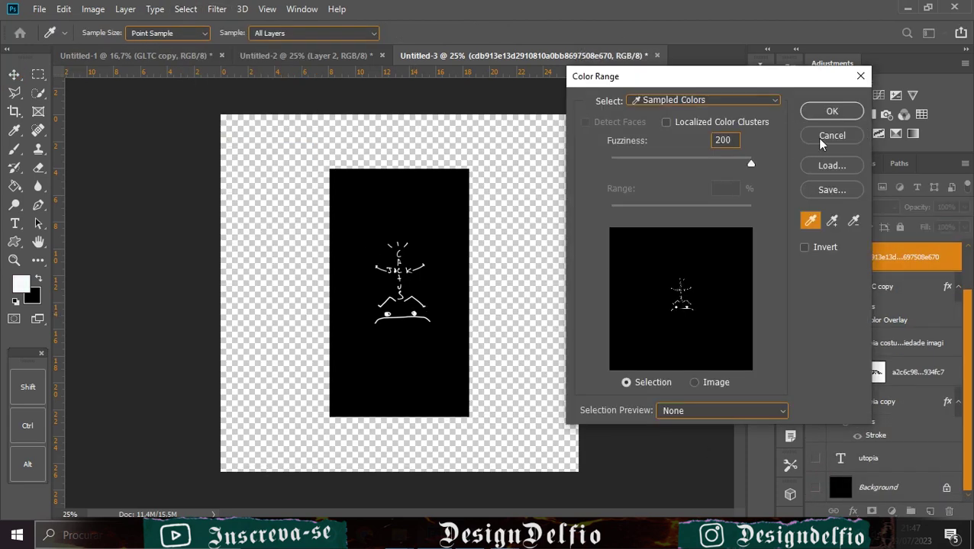
{"action": "left_click", "coordinate": [831, 111]}
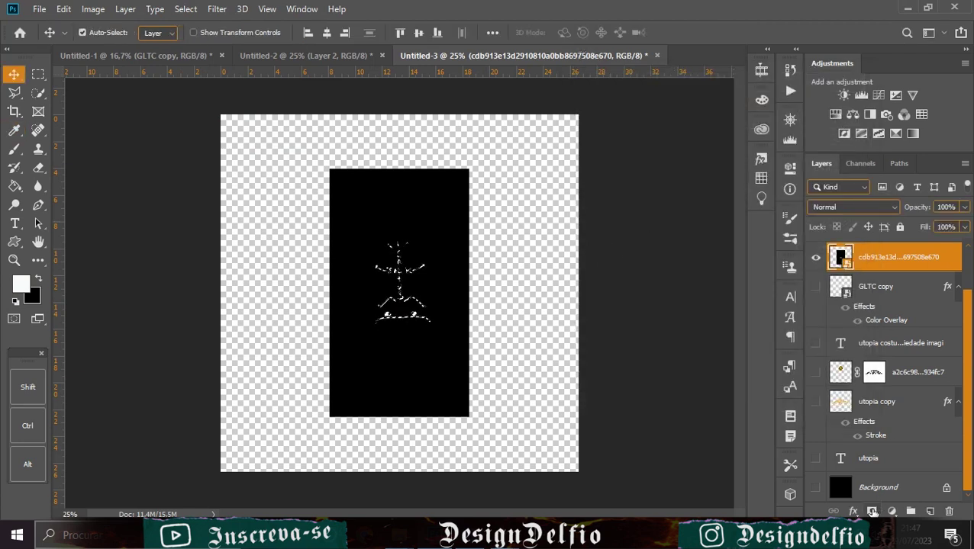
{"action": "left_click", "coordinate": [872, 512]}
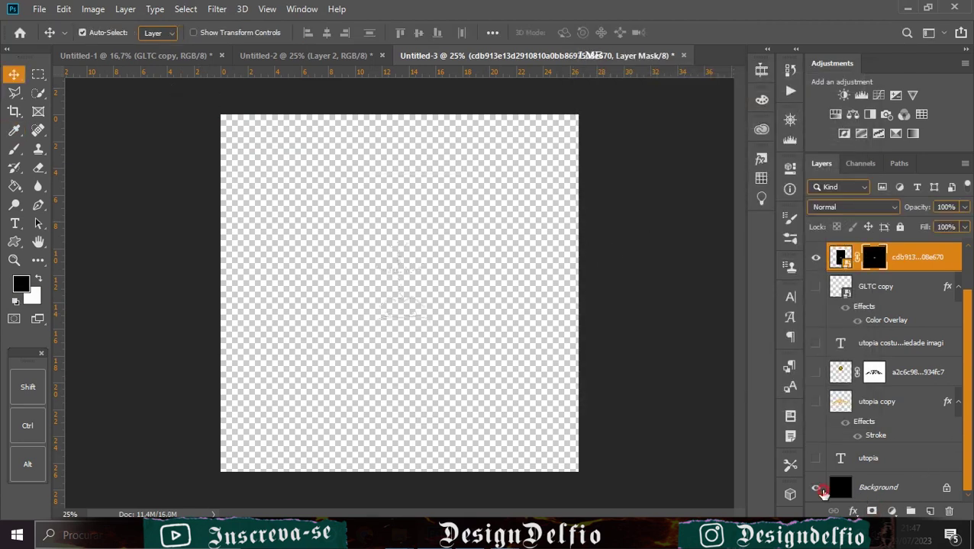
Show the background and design layers again and move the Cactus Jack layer to the top of the layer stack
{"action": "left_click", "coordinate": [817, 488]}
{"action": "left_click", "coordinate": [816, 459]}
{"action": "left_click", "coordinate": [816, 459]}
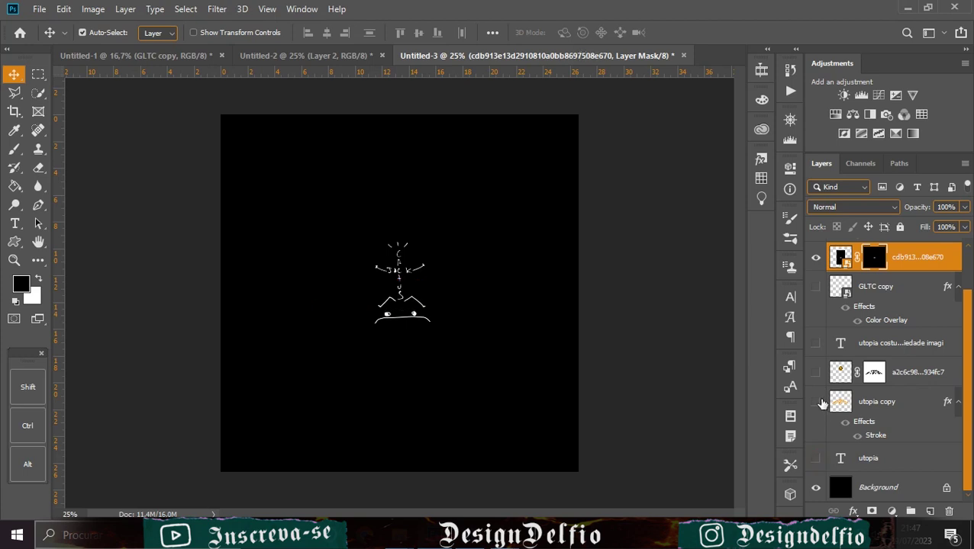
{"action": "scroll", "coordinate": [824, 282], "scroll_direction": "up", "scroll_amount": 3}
{"action": "left_click_drag", "start_coordinate": [926, 309], "coordinate": [936, 254]}
Convert the masked Cactus Jack layer to a smart object and rasterize it
{"action": "key", "text": "ctrl+t"}
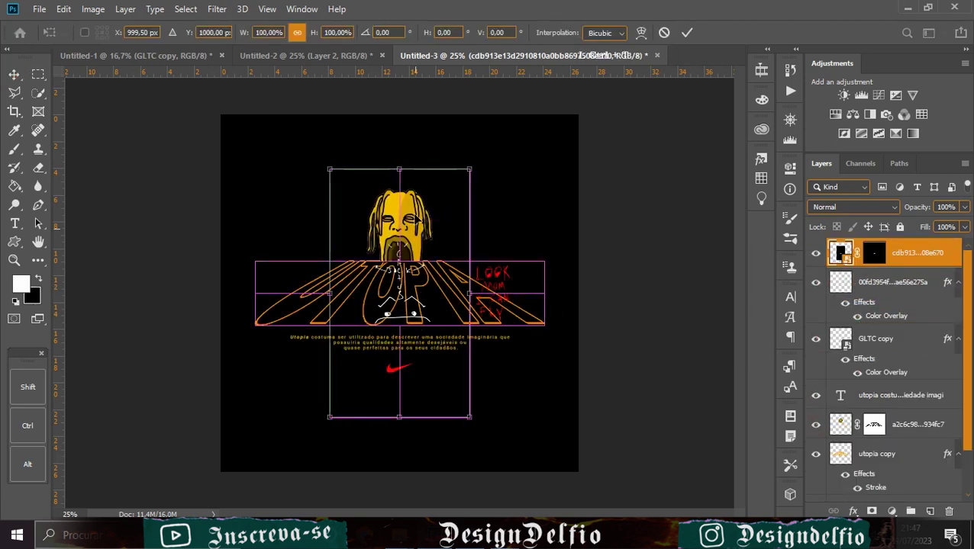
{"action": "key", "text": "Return"}
{"action": "right_click", "coordinate": [946, 257]}
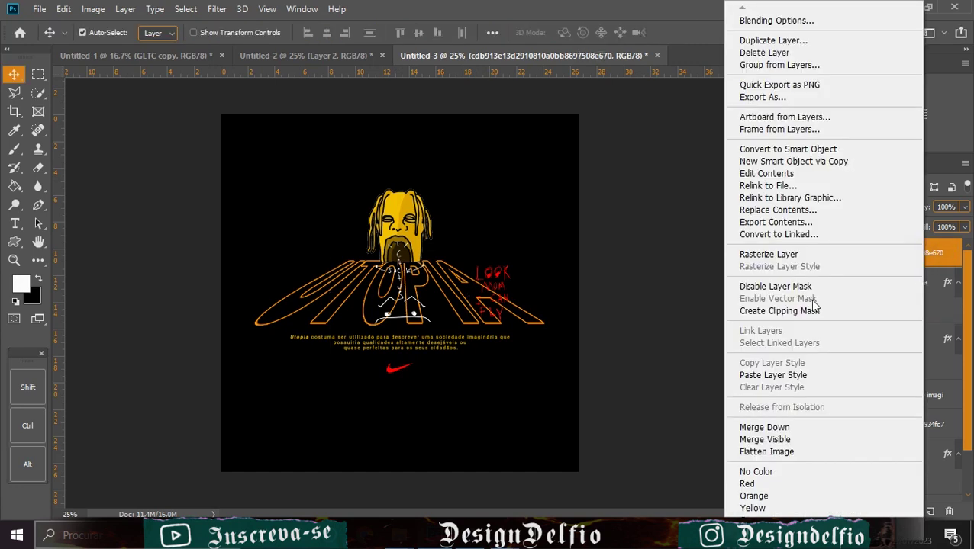
{"action": "left_click", "coordinate": [773, 154]}
{"action": "right_click", "coordinate": [965, 252]}
{"action": "right_click", "coordinate": [943, 255]}
{"action": "left_click", "coordinate": [849, 256]}
Scale the Cactus Jack drawing to 76.52% and position it over the U of UTOPIA
{"action": "key", "text": "ctrl"}
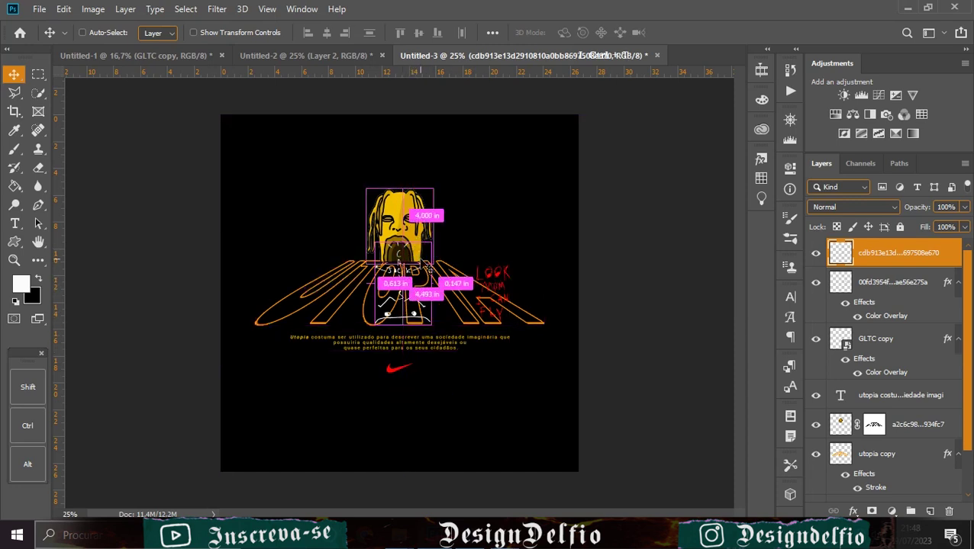
{"action": "key", "text": "ctrl+t"}
{"action": "mouse_move", "coordinate": [430, 247]}
{"action": "left_mouse_down"}
{"action": "mouse_move", "coordinate": [412, 290]}
{"action": "mouse_move", "coordinate": [306, 275]}
{"action": "mouse_move", "coordinate": [288, 305]}
{"action": "mouse_move", "coordinate": [301, 305]}
{"action": "left_mouse_up"}
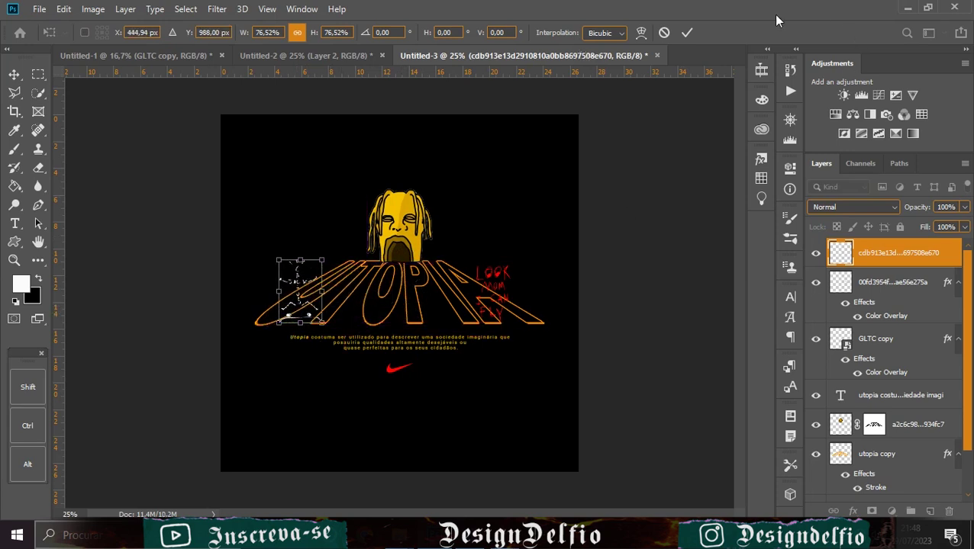
{"action": "left_click", "coordinate": [687, 33]}
{"action": "mouse_move", "coordinate": [313, 318]}
{"action": "left_mouse_down"}
{"action": "mouse_move", "coordinate": [290, 301]}
{"action": "mouse_move", "coordinate": [295, 319]}
{"action": "mouse_move", "coordinate": [306, 318]}
{"action": "left_mouse_up"}
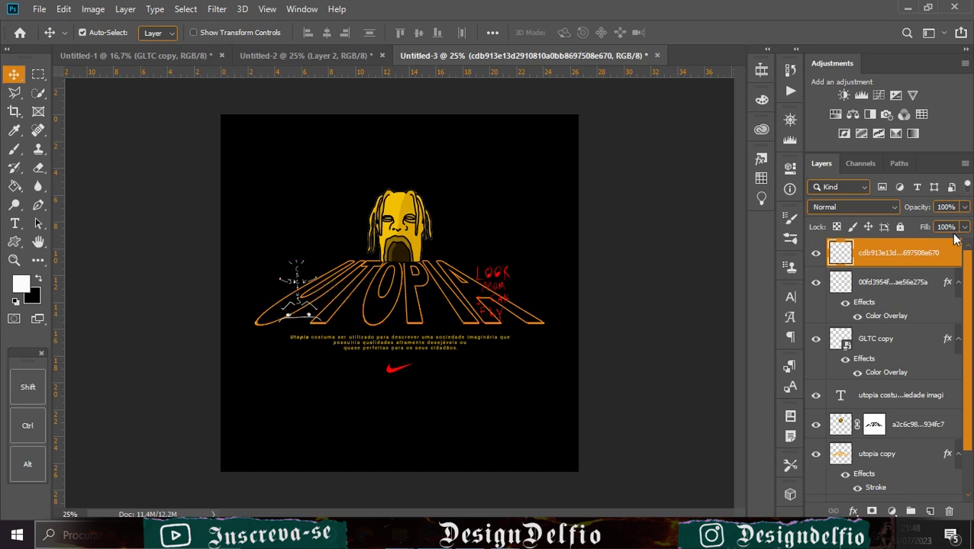
Apply a red Color Overlay in Normal mode at 100% opacity to the Cactus Jack drawing
{"action": "double_click", "coordinate": [944, 261]}
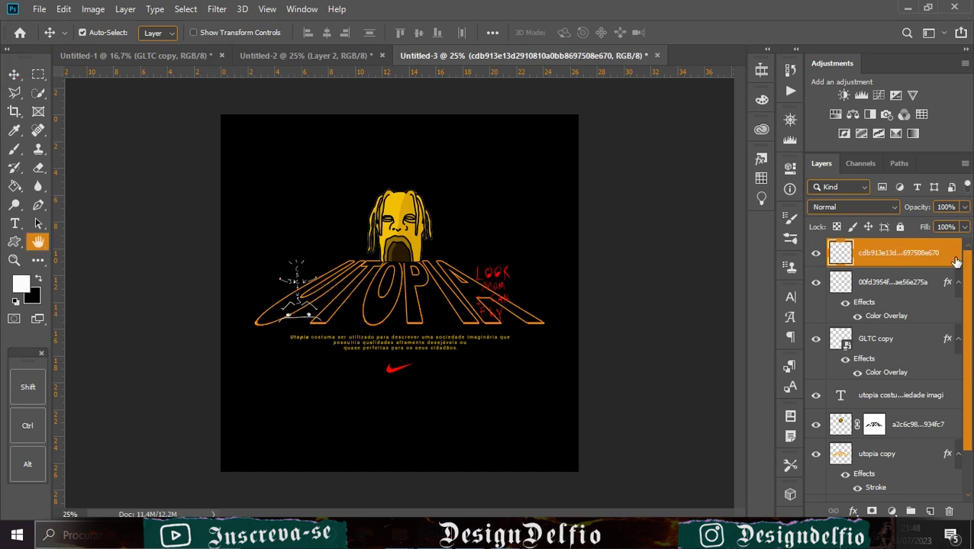
{"action": "key", "text": "Return"}
{"action": "key", "text": "Escape"}
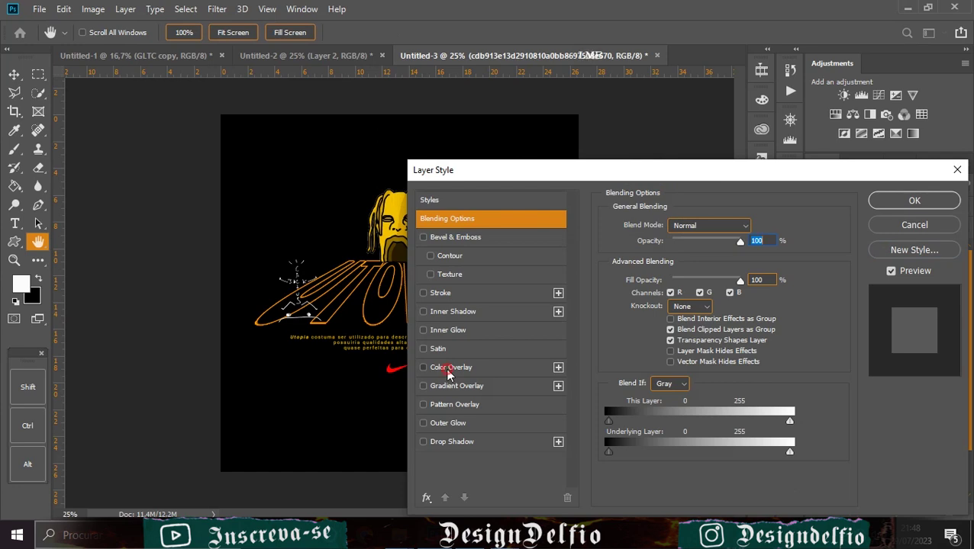
{"action": "left_click", "coordinate": [449, 368]}
{"action": "left_click", "coordinate": [753, 227]}
{"action": "left_click", "coordinate": [920, 222]}
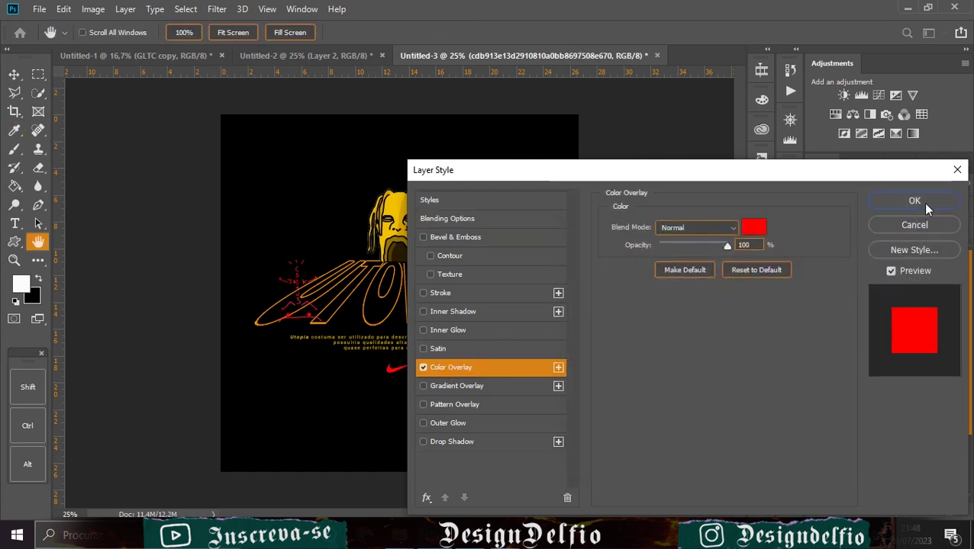
{"action": "left_click", "coordinate": [915, 201]}
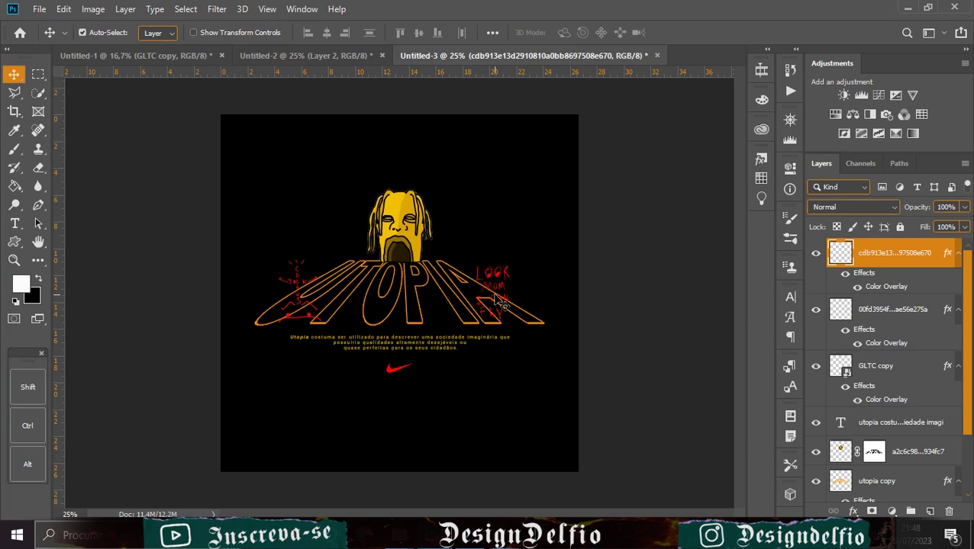
Outline the three red rays above the Cactus Jack lettering with a Polygonal Lasso selection
{"action": "mouse_move", "coordinate": [435, 536]}
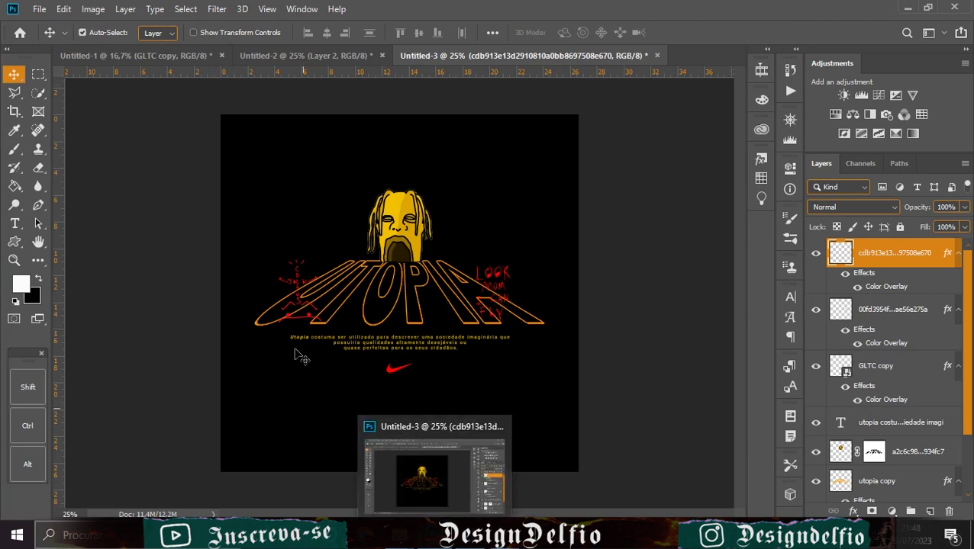
{"action": "key", "text": "ctrl+plus"}
{"action": "key", "text": "ctrl+plus"}
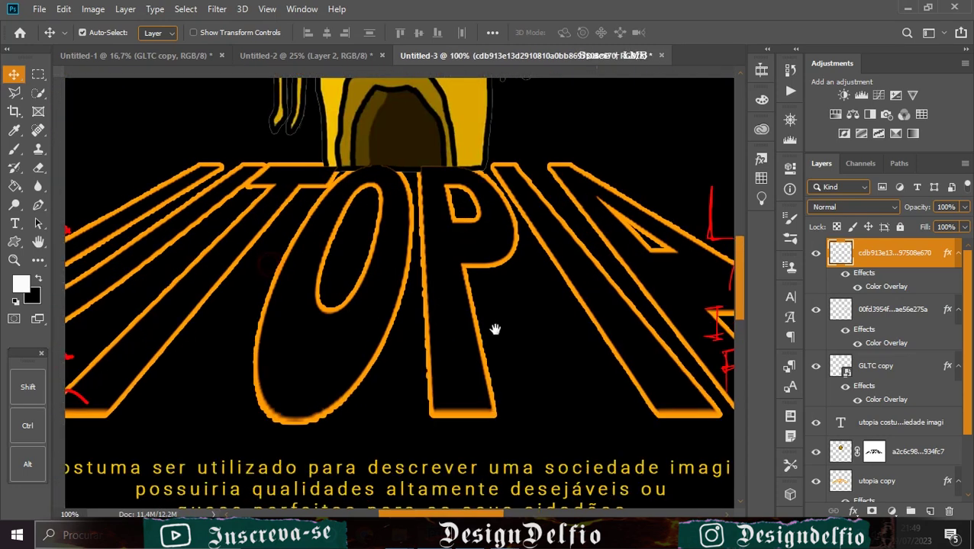
{"action": "scroll", "coordinate": [496, 328], "scroll_direction": "left", "scroll_amount": 5}
{"action": "scroll", "coordinate": [358, 321], "scroll_direction": "up", "scroll_amount": 2}
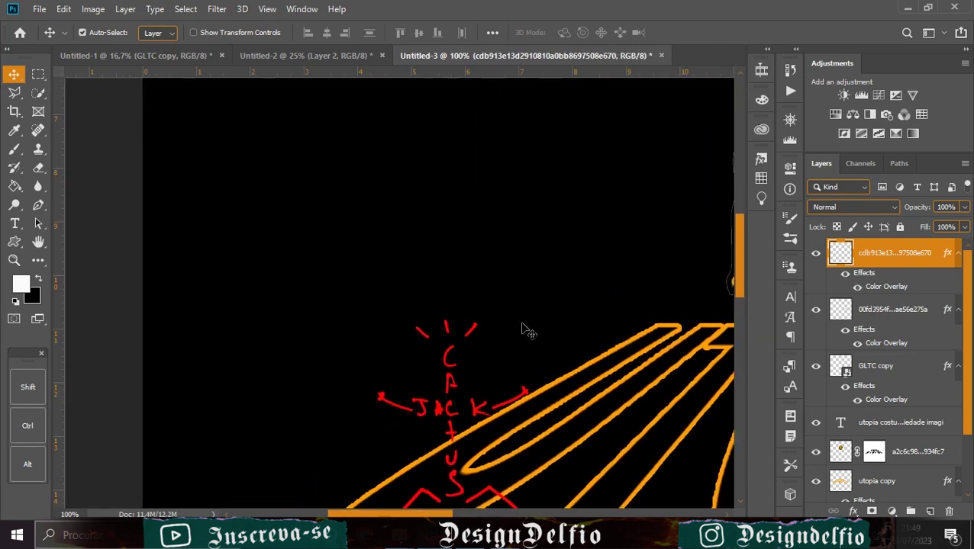
{"action": "left_click", "coordinate": [38, 74]}
{"action": "left_click", "coordinate": [14, 93]}
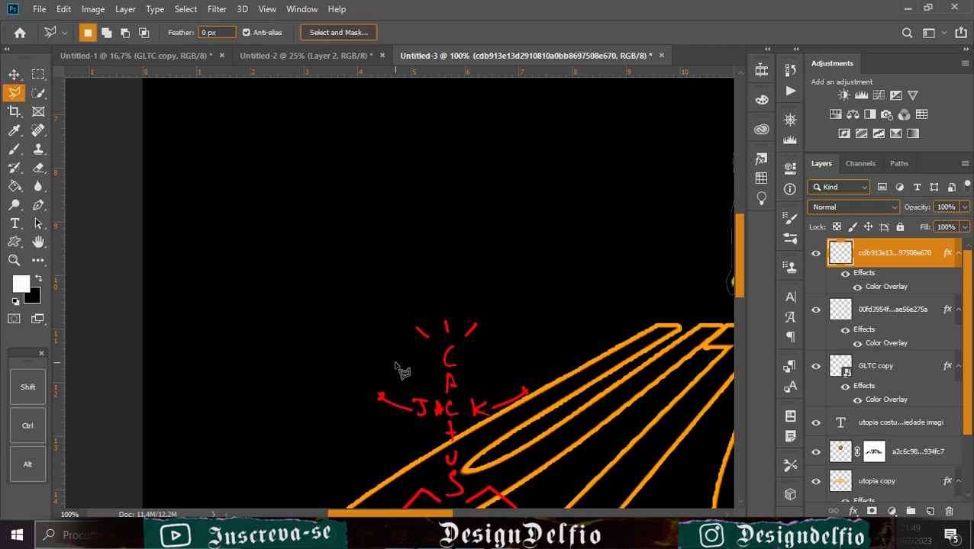
{"action": "left_click", "coordinate": [505, 333]}
{"action": "left_click", "coordinate": [501, 290]}
{"action": "left_click", "coordinate": [361, 300]}
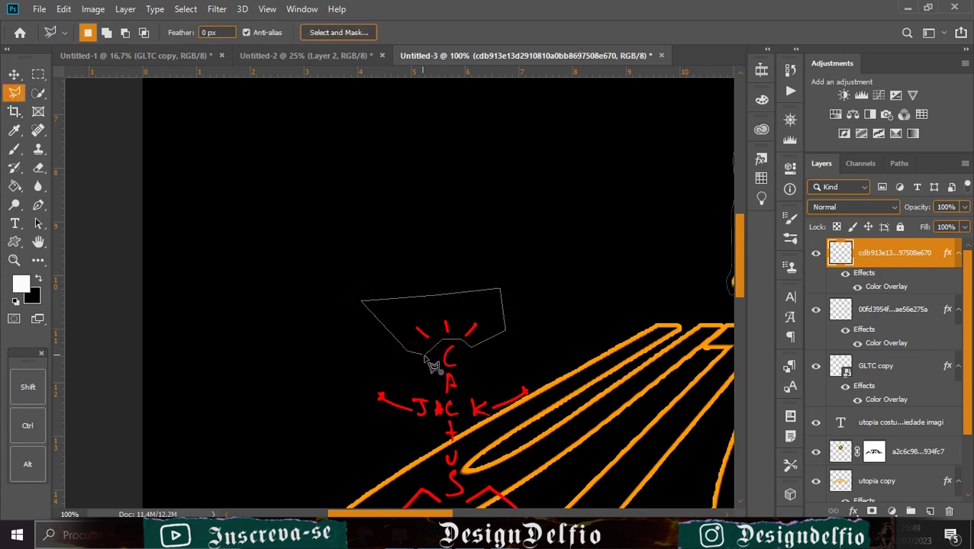
{"action": "left_click", "coordinate": [428, 359]}
{"action": "left_click", "coordinate": [14, 74]}
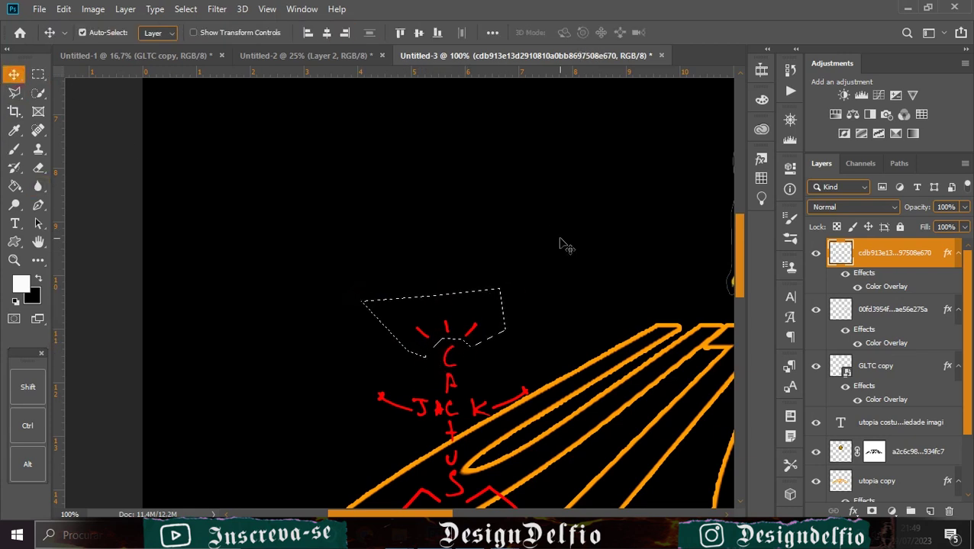
Copy the selected rays to their own layer and position and transform them just above the yellow head
{"action": "key", "text": "ctrl+j"}
{"action": "left_click_drag", "start_coordinate": [478, 333], "coordinate": [618, 223]}
{"action": "key", "text": "ctrl+minus"}
{"action": "key", "text": "ctrl+minus"}
{"action": "key", "text": "ctrl+minus"}
{"action": "key", "text": "ctrl+minus"}
{"action": "left_click_drag", "start_coordinate": [341, 243], "coordinate": [401, 176]}
{"action": "key", "text": "ctrl+t"}
{"action": "left_click", "coordinate": [689, 35]}
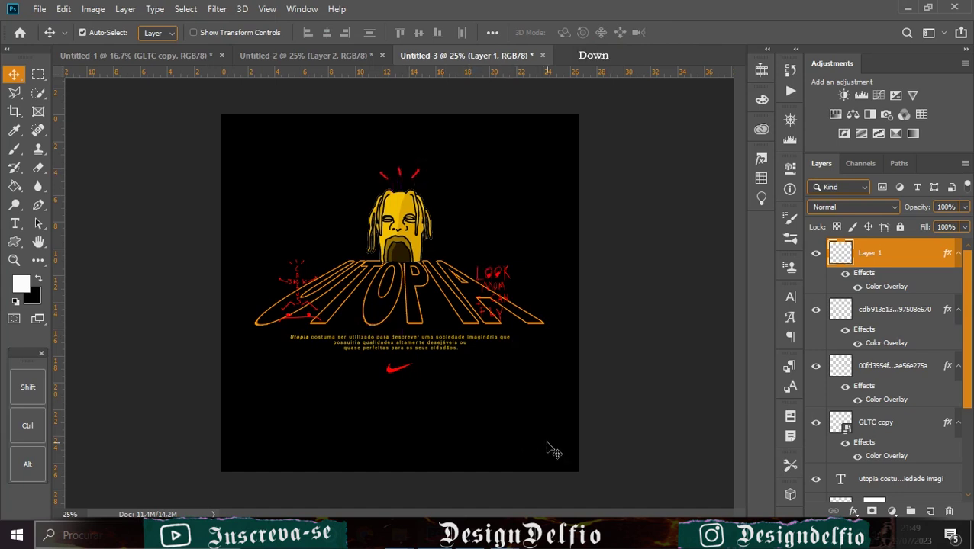
Centre the copied rays horizontally on the canvas and clear the selection
{"action": "key", "text": "ctrl+a"}
{"action": "left_click", "coordinate": [326, 32]}
{"action": "key", "text": "ctrl+d"}
Clip a Curves adjustment to the yellow head layer and bend the curve to darken its shadows and midtones
{"action": "left_click", "coordinate": [409, 225]}
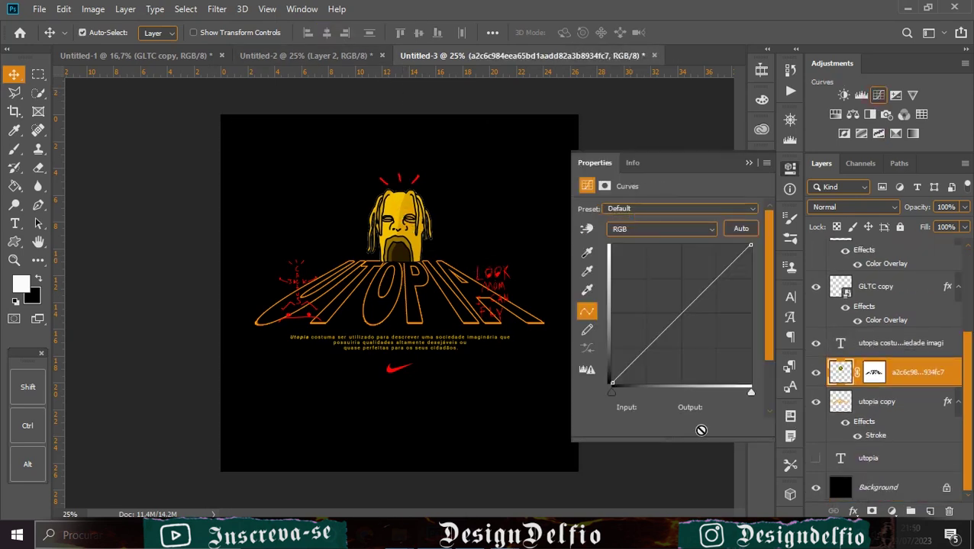
{"action": "left_click", "coordinate": [667, 428]}
{"action": "left_click_drag", "start_coordinate": [648, 352], "coordinate": [654, 360]}
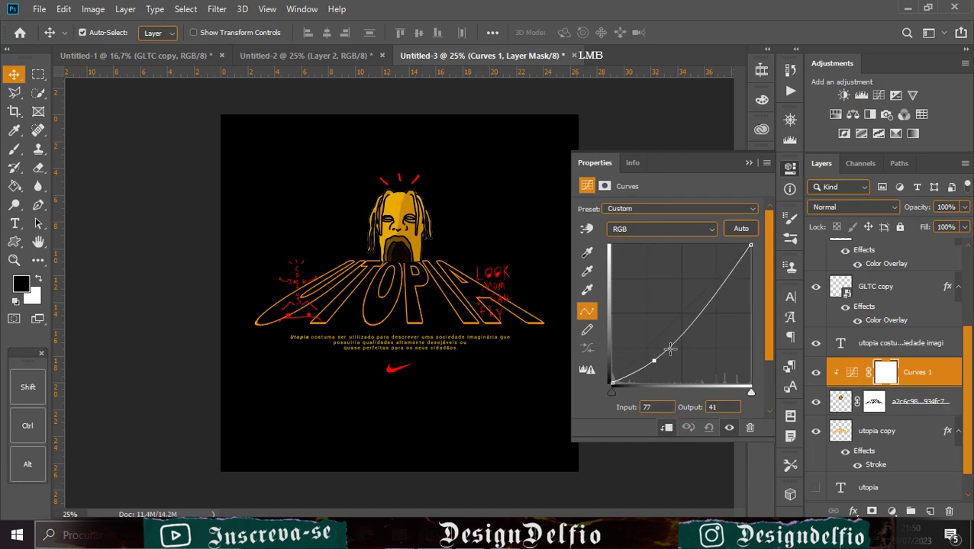
{"action": "left_click_drag", "start_coordinate": [710, 306], "coordinate": [708, 293]}
{"action": "left_click_drag", "start_coordinate": [656, 358], "coordinate": [652, 358]}
{"action": "left_click_drag", "start_coordinate": [708, 308], "coordinate": [710, 309]}
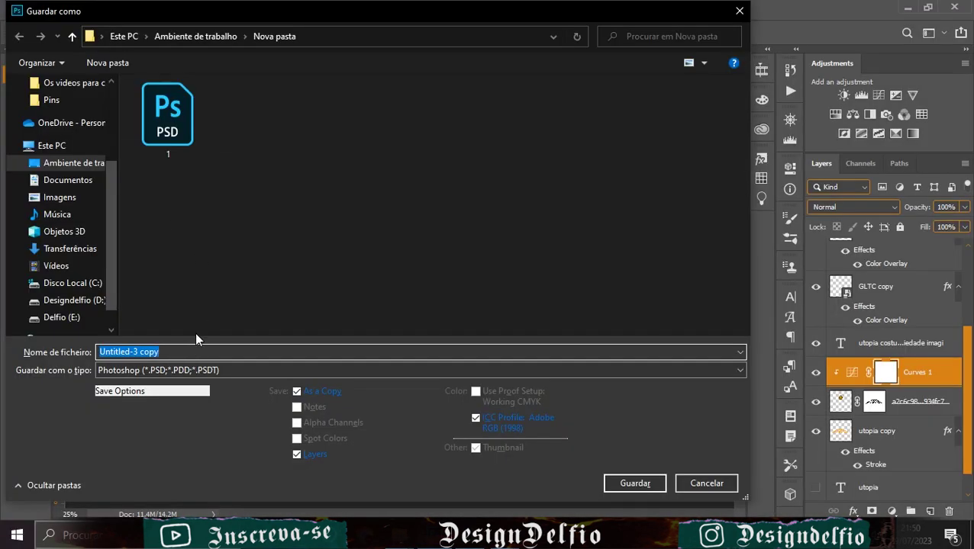
Save the layered design in Photoshop format as 2 in the Nova pasta folder
{"action": "type", "text": "2"}
{"action": "key", "text": "Return"}
{"action": "key", "text": "Return"}
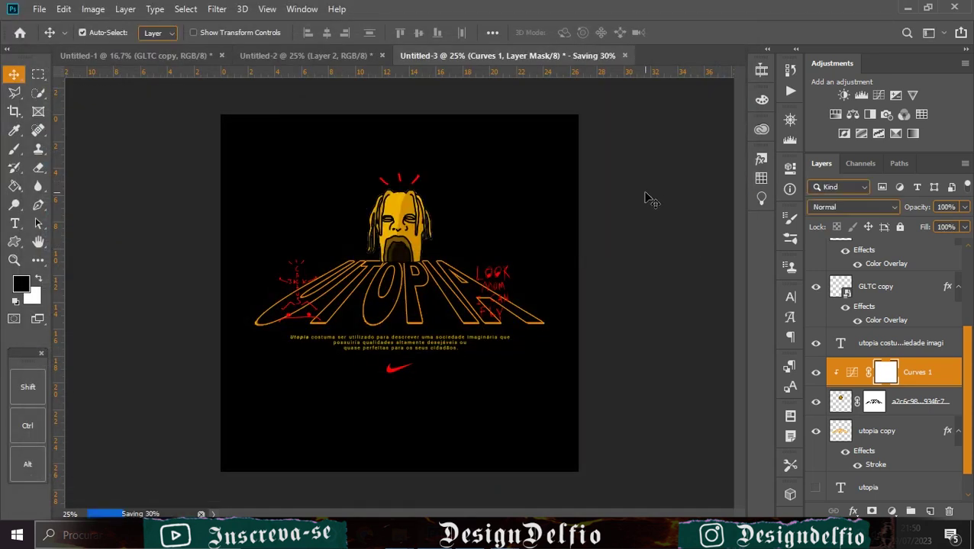
Save a JPEG copy of the design named 2 in the same folder
{"action": "key", "text": "alt+ctrl+s"}
{"action": "left_click", "coordinate": [255, 367]}
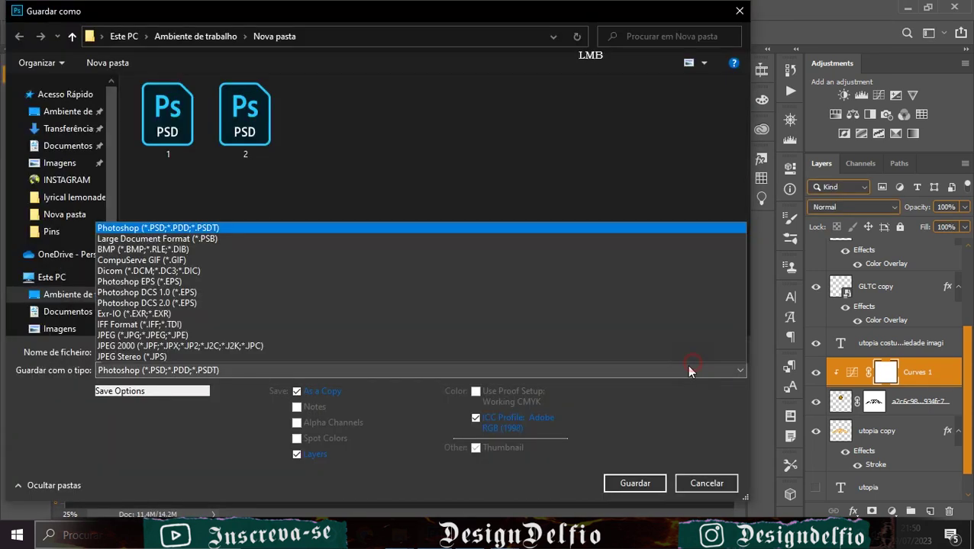
{"action": "left_click", "coordinate": [191, 337]}
{"action": "type", "text": "2"}
{"action": "left_click", "coordinate": [632, 482]}
{"action": "key", "text": "Return"}
Create a new 2000 x 2000 px document at 75 ppi and fill its background with black
{"action": "left_click", "coordinate": [39, 8]}
{"action": "key", "text": "Escape"}
{"action": "key", "text": "ctrl+n"}
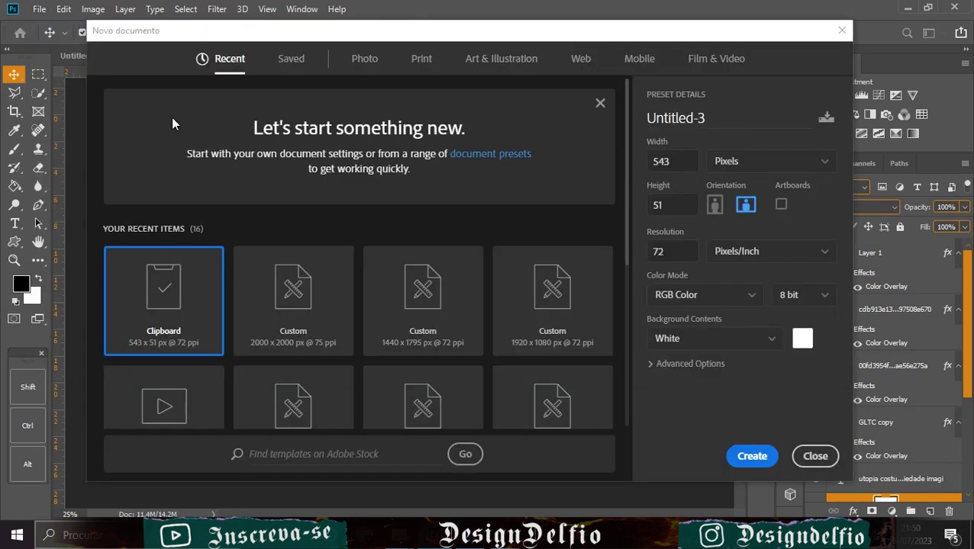
{"action": "left_click", "coordinate": [325, 302]}
{"action": "key", "text": "Return"}
{"action": "key", "text": "g"}
{"action": "left_click", "coordinate": [370, 326]}
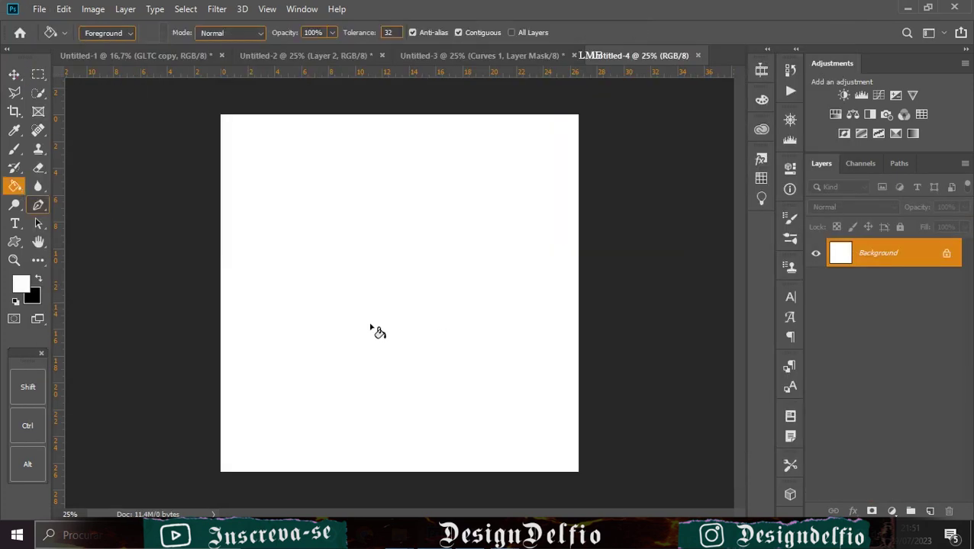
{"action": "key", "text": "v"}
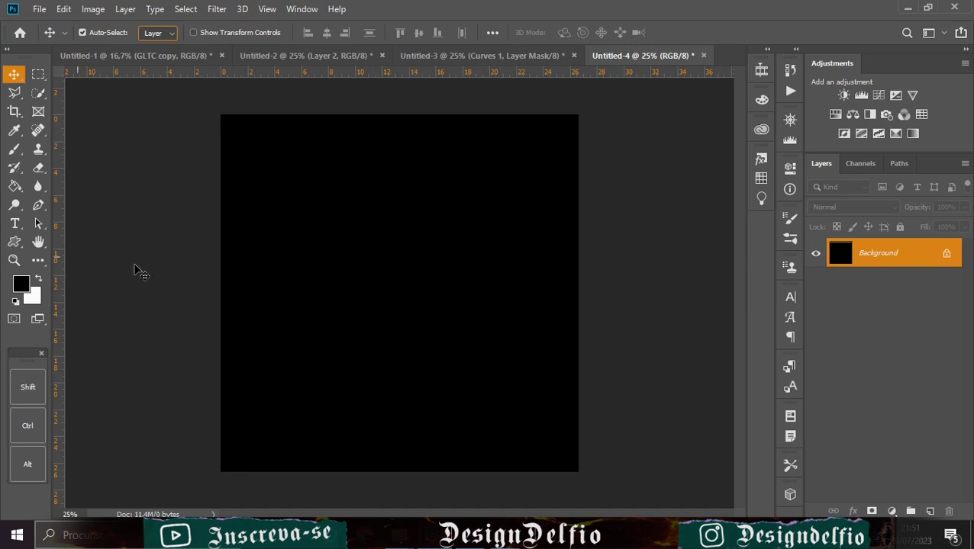
Place the Cactus_Jack_Records_-_Logo.svg file, scale it down and position it near the canvas's upper-right corner
{"action": "left_click", "coordinate": [387, 534]}
{"action": "left_click_drag", "start_coordinate": [113, 208], "coordinate": [446, 362]}
{"action": "left_click_drag", "start_coordinate": [324, 294], "coordinate": [346, 293]}
{"action": "left_click_drag", "start_coordinate": [425, 283], "coordinate": [499, 183]}
{"action": "left_click", "coordinate": [546, 33]}
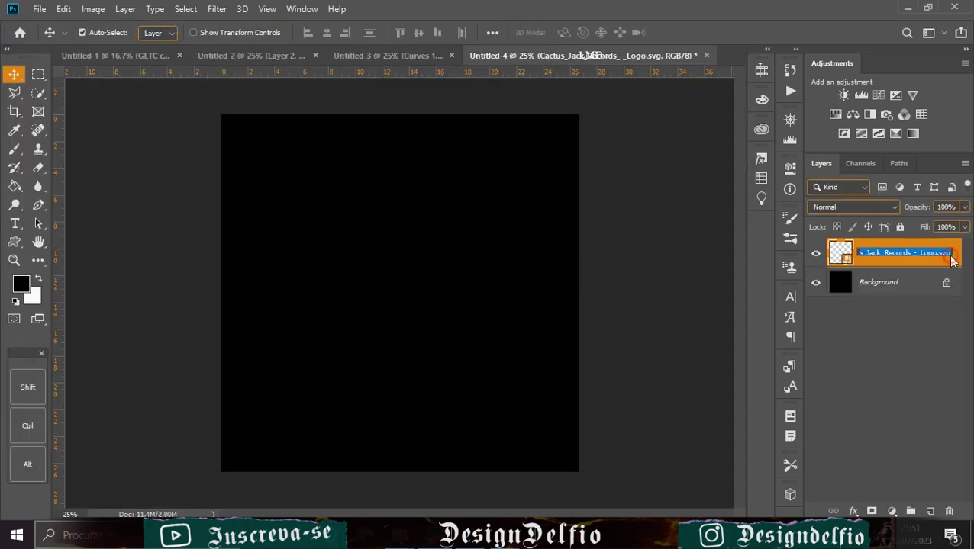
Apply a ff0000 red Color Overlay to the Cactus Jack logo and nudge it closer to the upper-right corner
{"action": "double_click", "coordinate": [954, 261]}
{"action": "left_click", "coordinate": [456, 367]}
{"action": "left_click", "coordinate": [729, 223]}
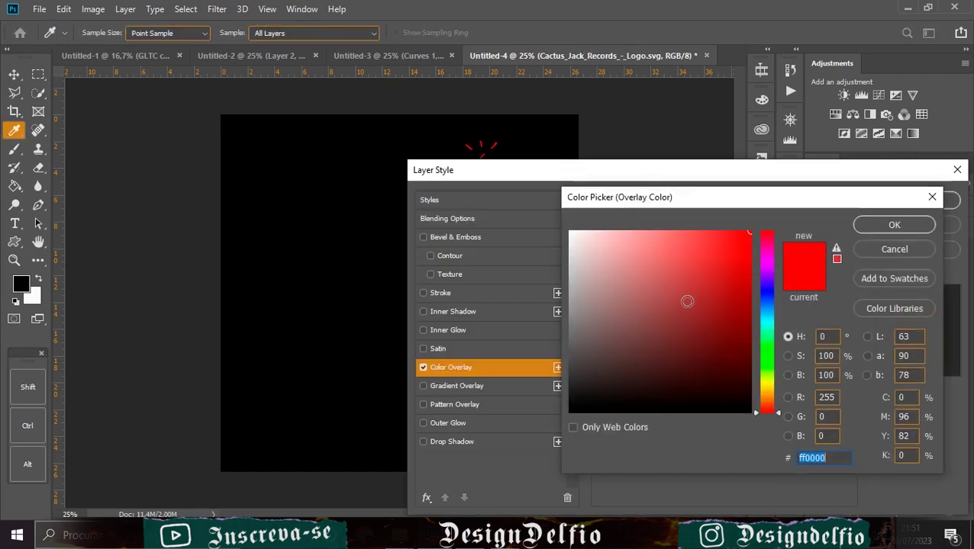
{"action": "left_click", "coordinate": [924, 223]}
{"action": "left_click", "coordinate": [912, 200]}
{"action": "left_click_drag", "start_coordinate": [495, 195], "coordinate": [514, 184]}
Place the GLTC copy swoosh, flip it horizontally, resize it and position it across the canvas's left and middle area
{"action": "mouse_move", "coordinate": [366, 534]}
{"action": "left_click", "coordinate": [391, 463]}
{"action": "left_click_drag", "start_coordinate": [113, 289], "coordinate": [387, 311]}
{"action": "right_click", "coordinate": [355, 309]}
{"action": "left_click", "coordinate": [397, 478]}
{"action": "left_click_drag", "start_coordinate": [455, 346], "coordinate": [465, 362]}
{"action": "left_click_drag", "start_coordinate": [394, 308], "coordinate": [369, 325]}
{"action": "left_click", "coordinate": [547, 34]}
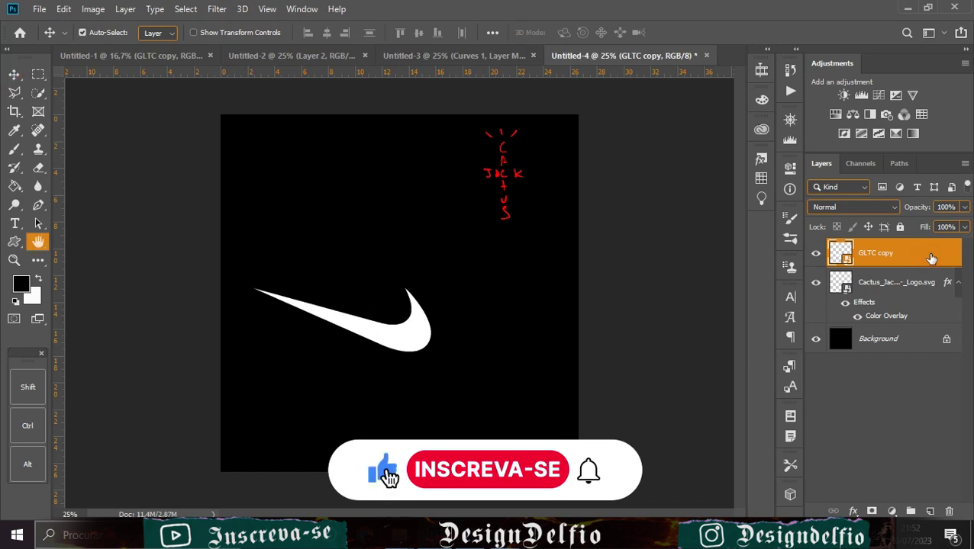
Apply a thin white Stroke to the swoosh and remove its fill so only the outline remains
{"action": "double_click", "coordinate": [928, 260]}
{"action": "left_click", "coordinate": [473, 297]}
{"action": "left_click", "coordinate": [641, 328]}
{"action": "left_click_drag", "start_coordinate": [640, 324], "coordinate": [525, 184]}
{"action": "left_click", "coordinate": [894, 225]}
{"action": "left_click", "coordinate": [914, 200]}
{"action": "left_click_drag", "start_coordinate": [965, 227], "coordinate": [398, 319]}
{"action": "left_click", "coordinate": [878, 423]}
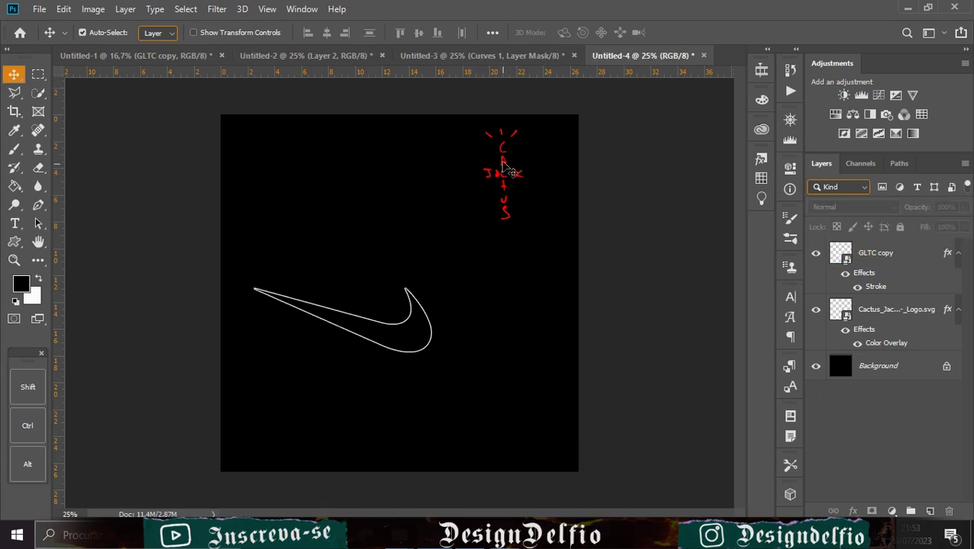
Change the Cactus Jack logo's Color Overlay to white
{"action": "left_click", "coordinate": [509, 172]}
{"action": "double_click", "coordinate": [874, 346]}
{"action": "left_click", "coordinate": [752, 224]}
{"action": "left_click", "coordinate": [572, 229]}
{"action": "left_click", "coordinate": [923, 224]}
{"action": "left_click", "coordinate": [913, 200]}
Copy the rays above the Cactus Jack logo to a separate layer and place them near the canvas's lower-left corner
{"action": "key", "text": "l"}
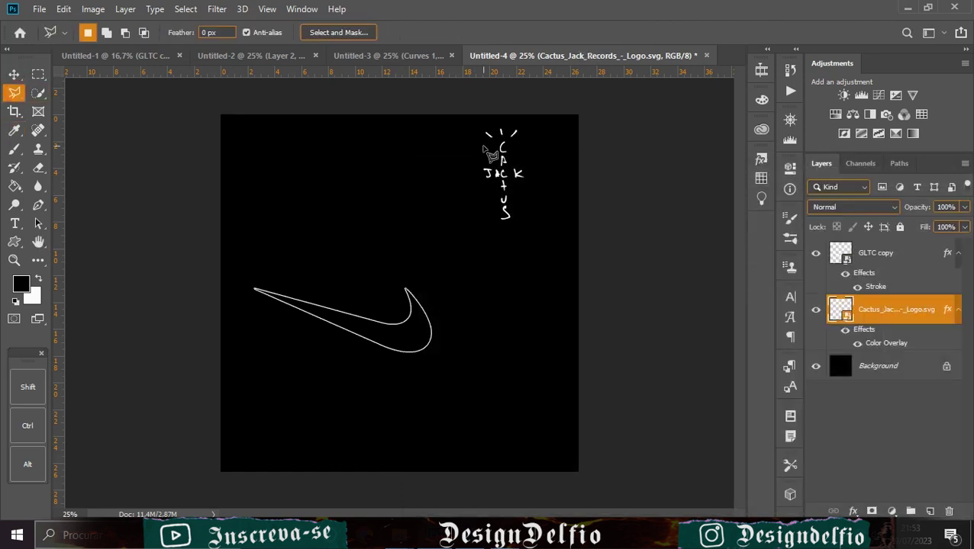
{"action": "mouse_move", "coordinate": [523, 151]}
{"action": "left_mouse_down"}
{"action": "mouse_move", "coordinate": [461, 145]}
{"action": "mouse_move", "coordinate": [489, 145]}
{"action": "mouse_move", "coordinate": [263, 441]}
{"action": "mouse_move", "coordinate": [275, 441]}
{"action": "mouse_move", "coordinate": [252, 441]}
{"action": "left_mouse_up"}
{"action": "key", "text": "v"}
{"action": "key", "text": "ctrl+j"}
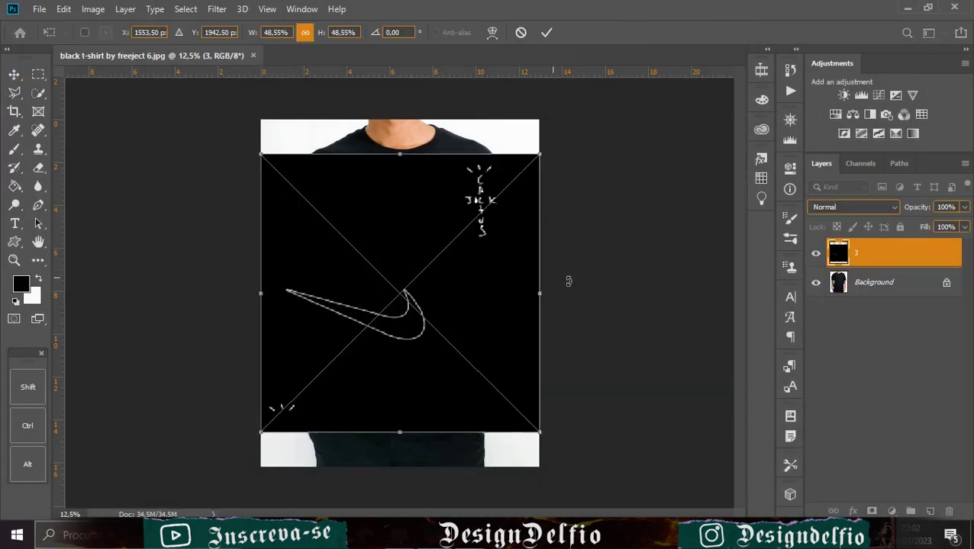
Scale artwork 3 to 28.83% and centre it on the front of the black T-shirt photo
{"action": "left_click_drag", "start_coordinate": [538, 293], "coordinate": [482, 276]}
{"action": "left_click_drag", "start_coordinate": [387, 307], "coordinate": [416, 277]}
{"action": "left_click_drag", "start_coordinate": [302, 367], "coordinate": [370, 359]}
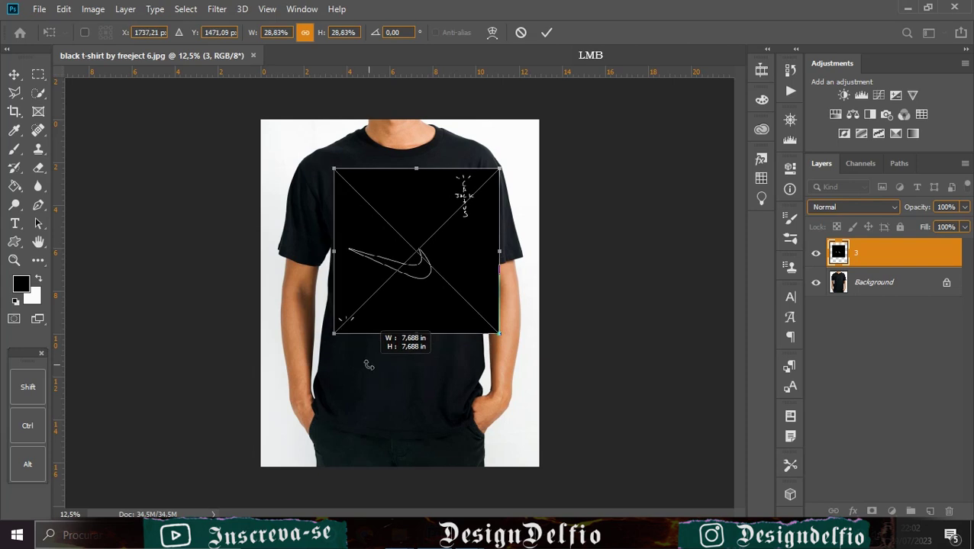
{"action": "left_click_drag", "start_coordinate": [425, 296], "coordinate": [413, 297]}
{"action": "left_click", "coordinate": [549, 33]}
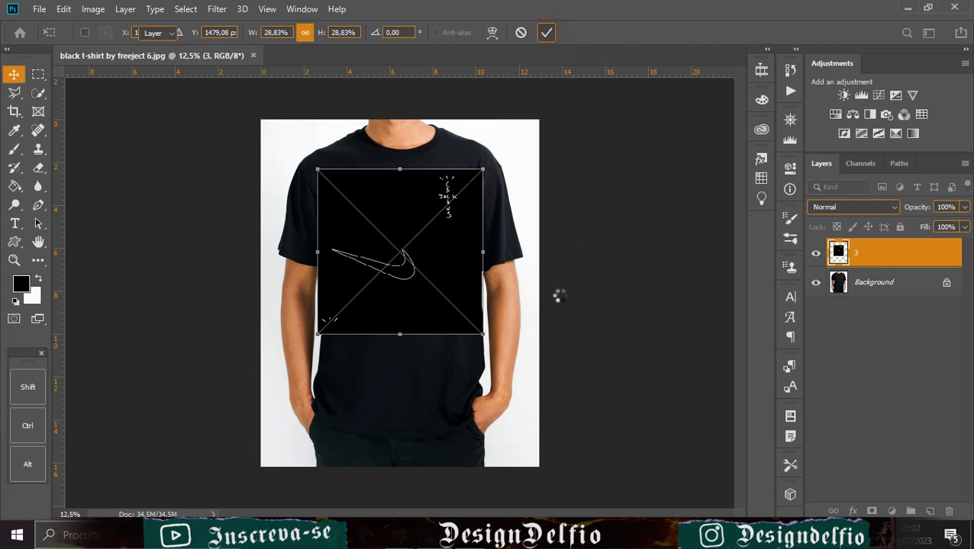
Set artwork 3's blend mode to Screen over the T-shirt front and deselect the layer
{"action": "left_click", "coordinate": [850, 207]}
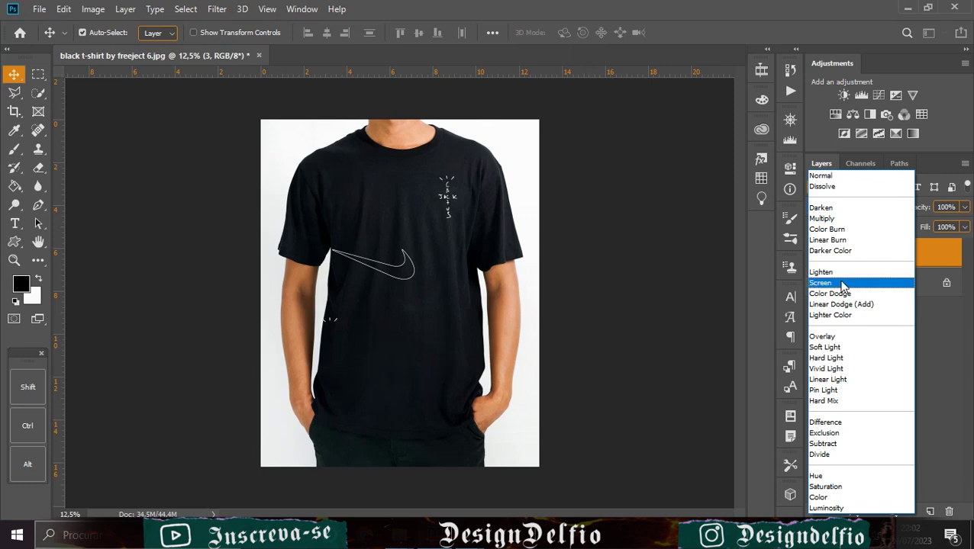
{"action": "left_click", "coordinate": [840, 287]}
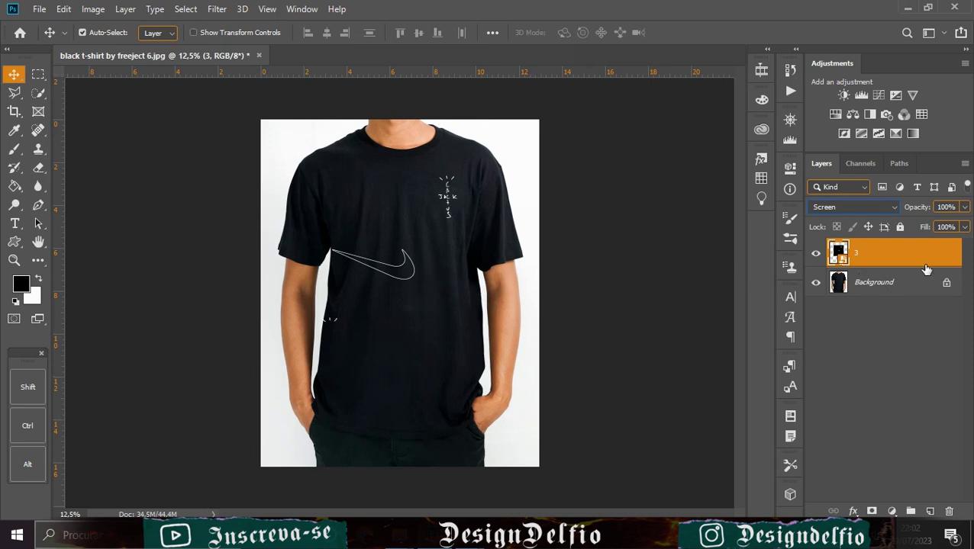
{"action": "left_click", "coordinate": [897, 371]}
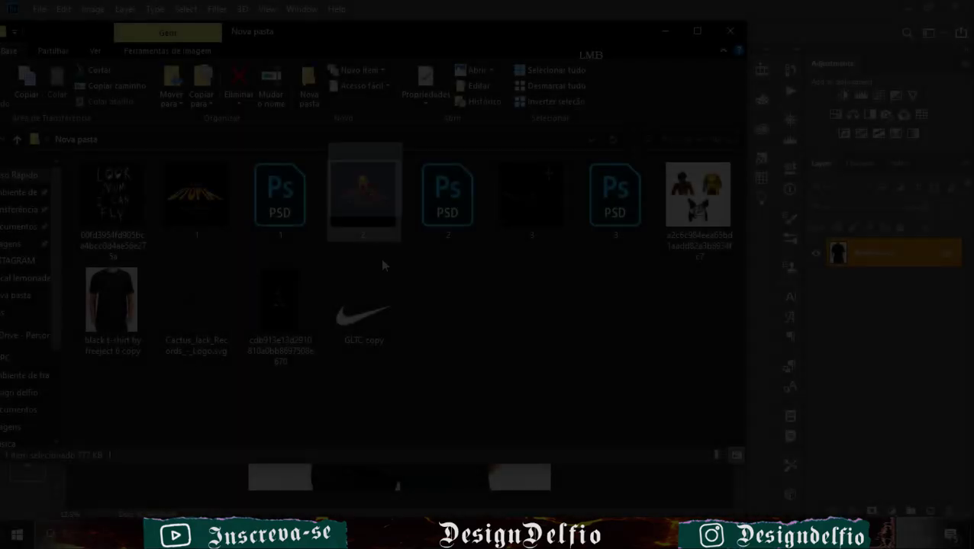
Place artwork 2 in the T-shirt back photo, scale it to 36.08% and position it on the upper back
{"action": "left_click_drag", "start_coordinate": [366, 213], "coordinate": [422, 489]}
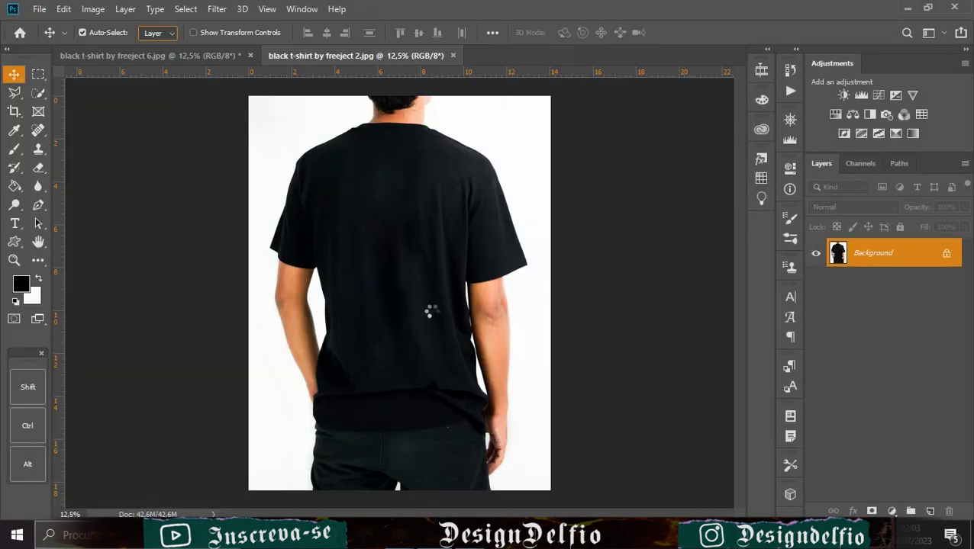
{"action": "left_click_drag", "start_coordinate": [559, 294], "coordinate": [462, 293]}
{"action": "left_click_drag", "start_coordinate": [406, 293], "coordinate": [444, 234]}
{"action": "left_click_drag", "start_coordinate": [282, 241], "coordinate": [303, 235]}
{"action": "left_click_drag", "start_coordinate": [390, 243], "coordinate": [383, 240]}
{"action": "left_click", "coordinate": [545, 33]}
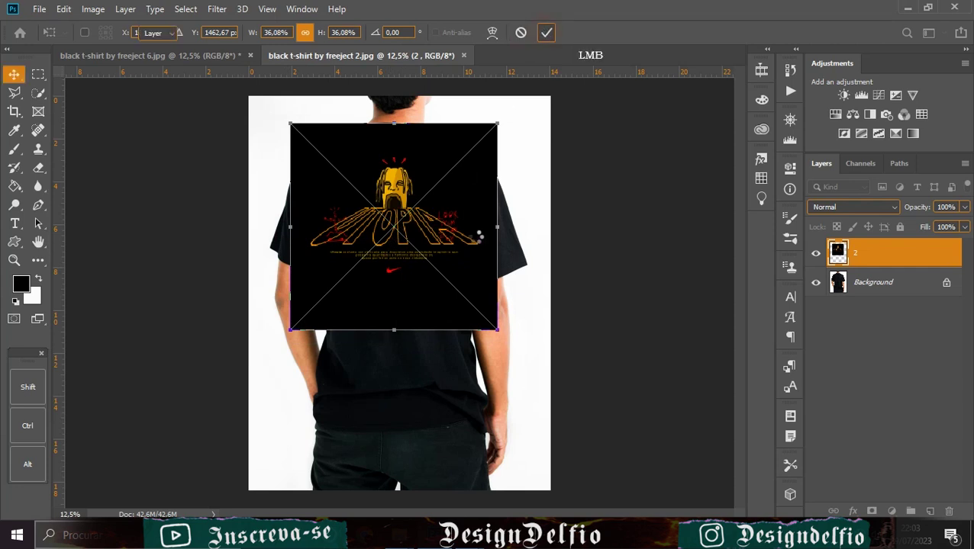
Set artwork 2's blend mode to Screen over the T-shirt back
{"action": "left_click", "coordinate": [879, 206]}
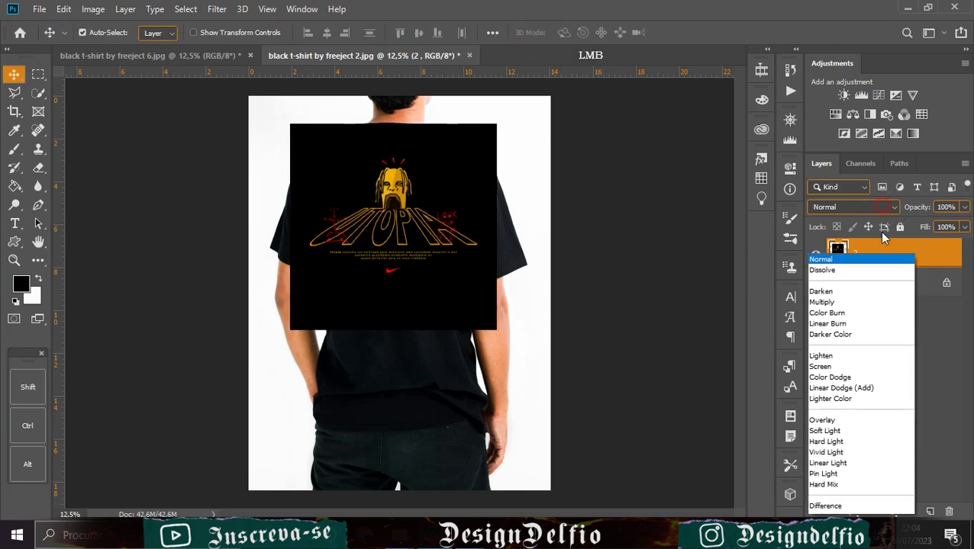
{"action": "left_click", "coordinate": [864, 286]}
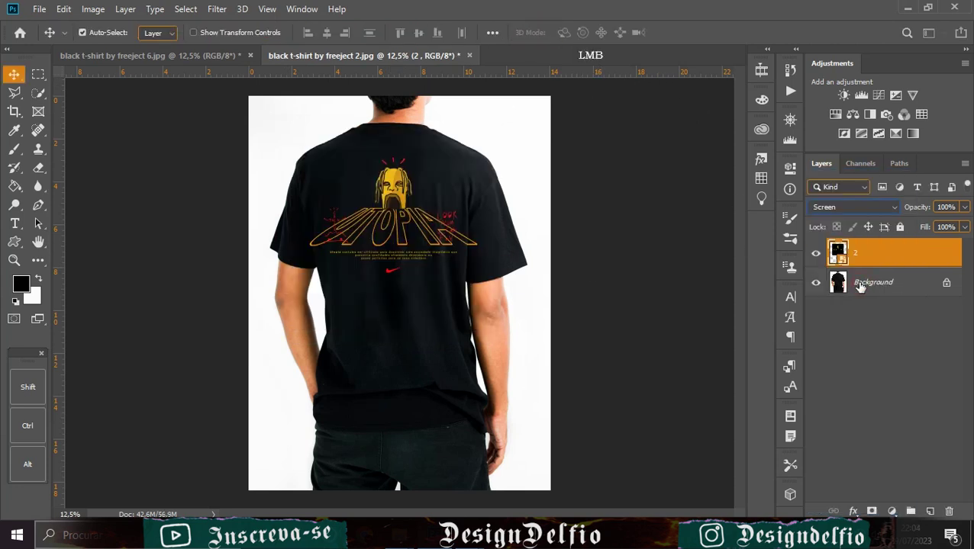
{"action": "left_click", "coordinate": [397, 239]}
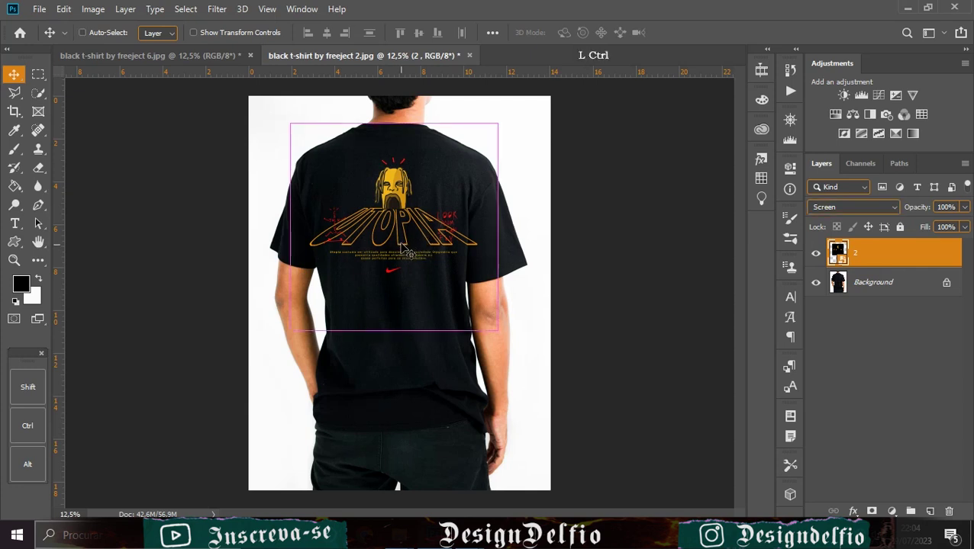
Stretch artwork 2 on the T-shirt back non-proportionally to 36.83% width and 45.58% height
{"action": "key", "text": "ctrl+t"}
{"action": "left_click_drag", "start_coordinate": [293, 225], "coordinate": [297, 226]}
{"action": "left_click_drag", "start_coordinate": [462, 228], "coordinate": [451, 232]}
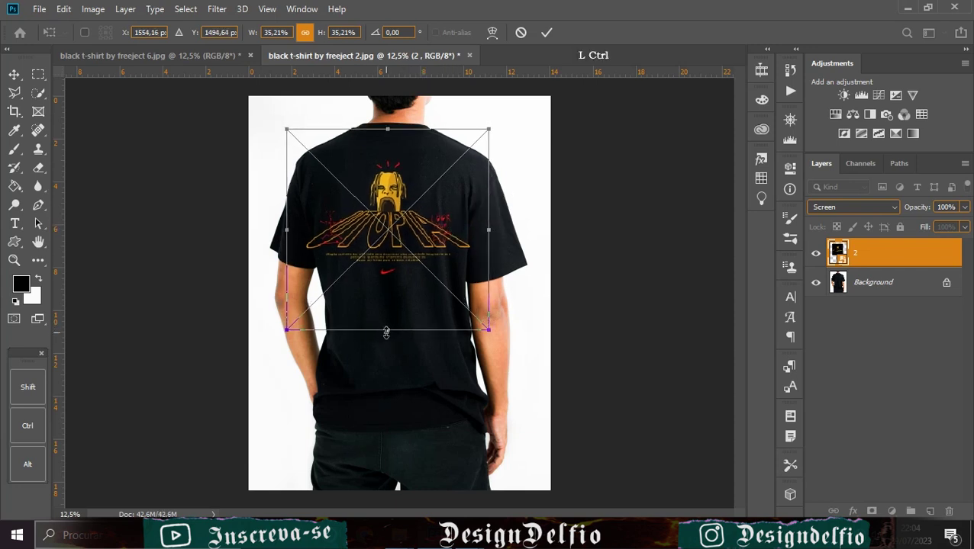
{"action": "left_click_drag", "start_coordinate": [387, 334], "coordinate": [389, 391]}
{"action": "left_click_drag", "start_coordinate": [376, 312], "coordinate": [379, 288]}
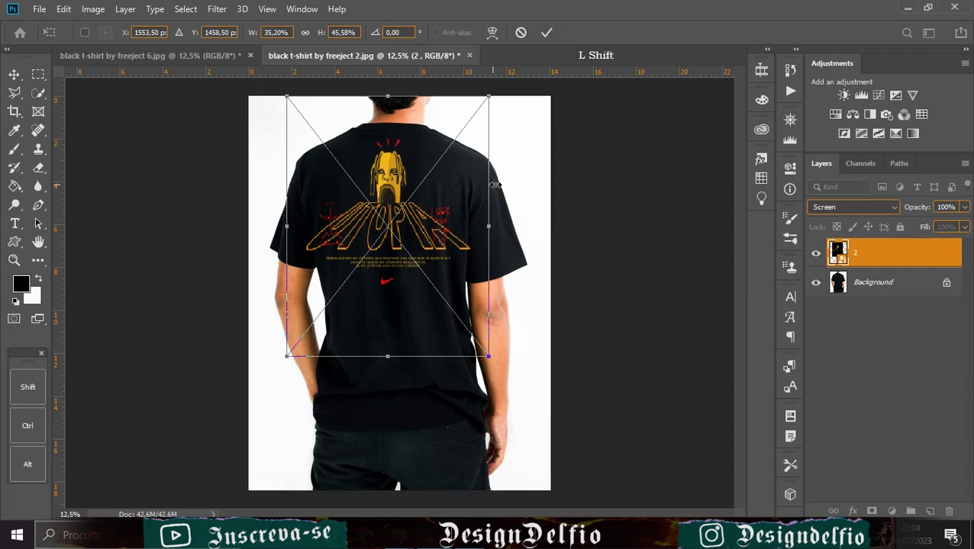
{"action": "left_click_drag", "start_coordinate": [489, 181], "coordinate": [503, 181]}
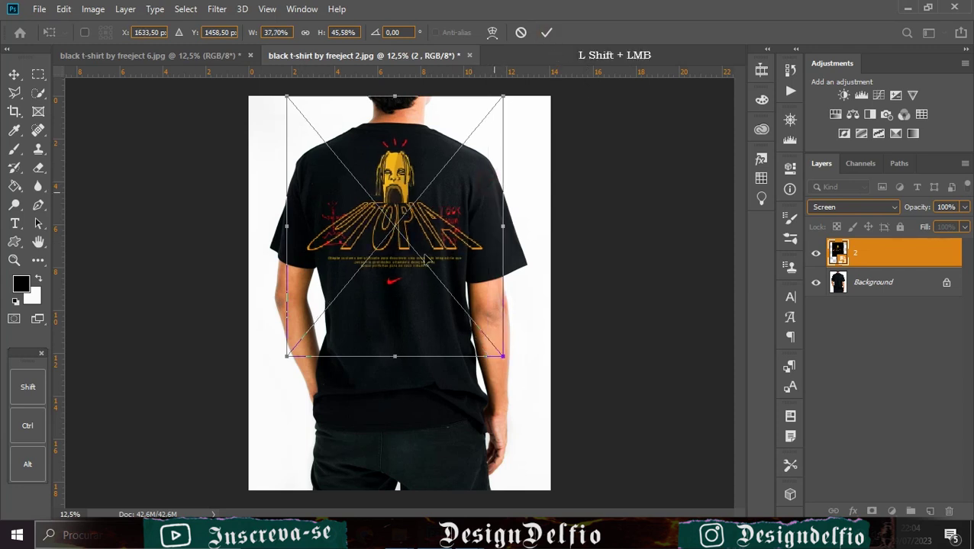
{"action": "left_click_drag", "start_coordinate": [290, 225], "coordinate": [296, 225]}
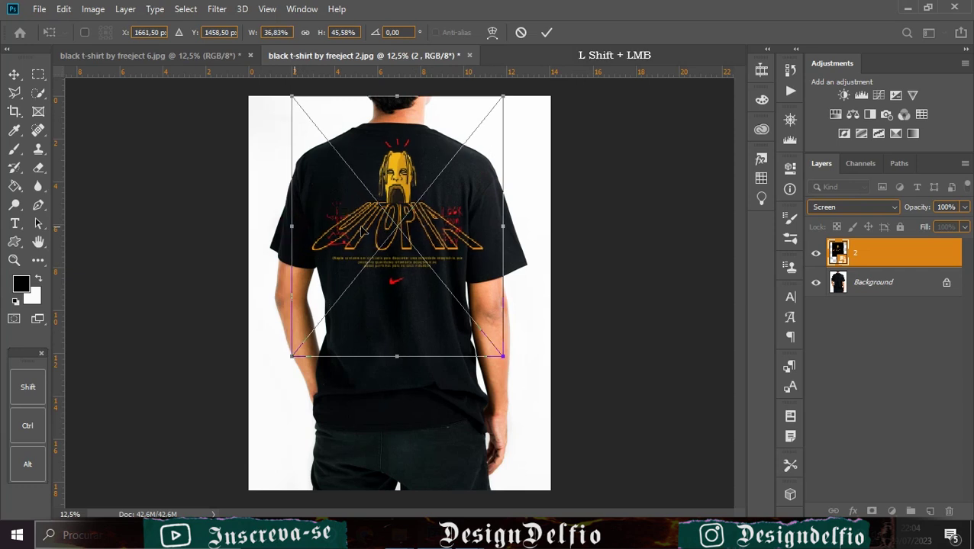
Scale artwork 2 down to 33.13% width and 40.98% height, centre it on the upper back and apply the transform
{"action": "left_click_drag", "start_coordinate": [479, 232], "coordinate": [452, 220]}
{"action": "left_click_drag", "start_coordinate": [371, 275], "coordinate": [394, 281]}
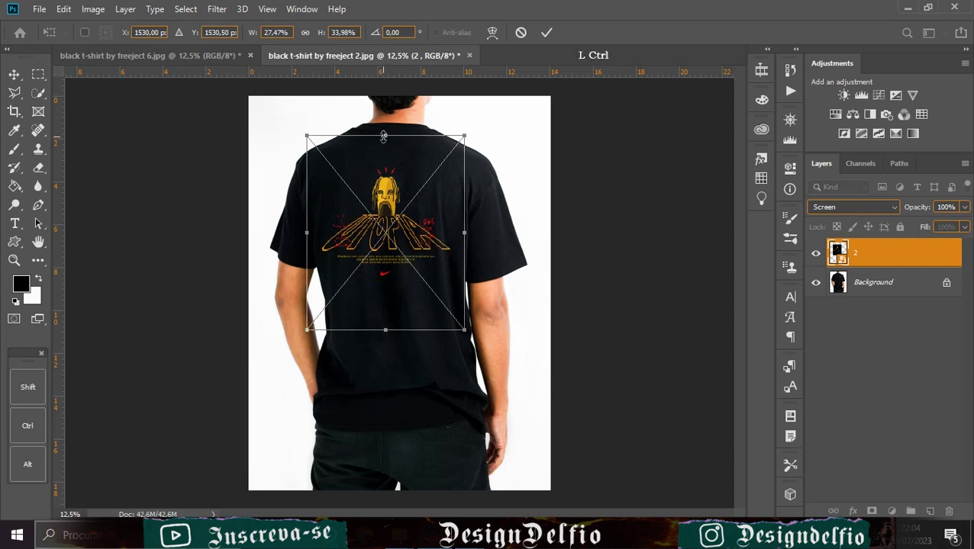
{"action": "mouse_move", "coordinate": [383, 135]}
{"action": "left_mouse_down"}
{"action": "mouse_move", "coordinate": [391, 103]}
{"action": "mouse_move", "coordinate": [386, 125]}
{"action": "left_mouse_up"}
{"action": "left_click_drag", "start_coordinate": [392, 227], "coordinate": [397, 243]}
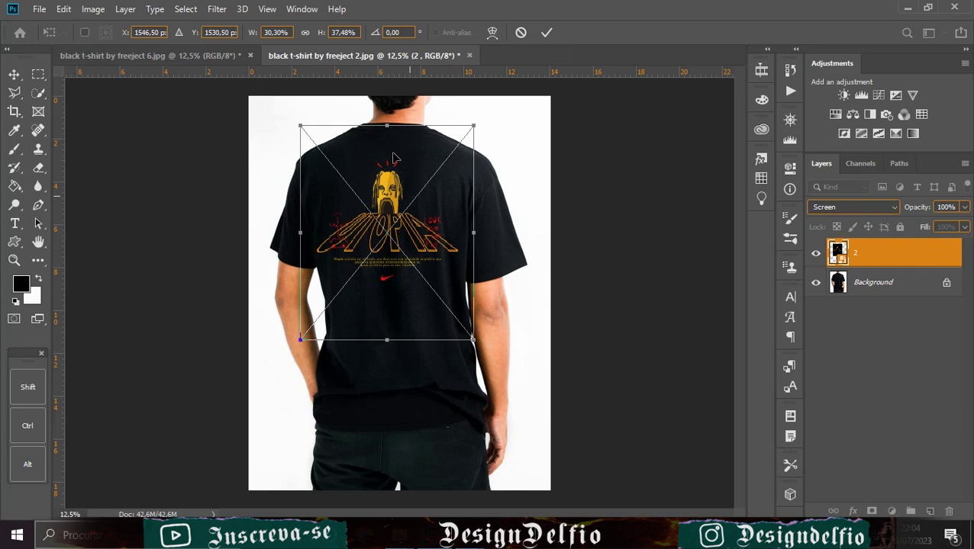
{"action": "left_click_drag", "start_coordinate": [388, 128], "coordinate": [388, 107]}
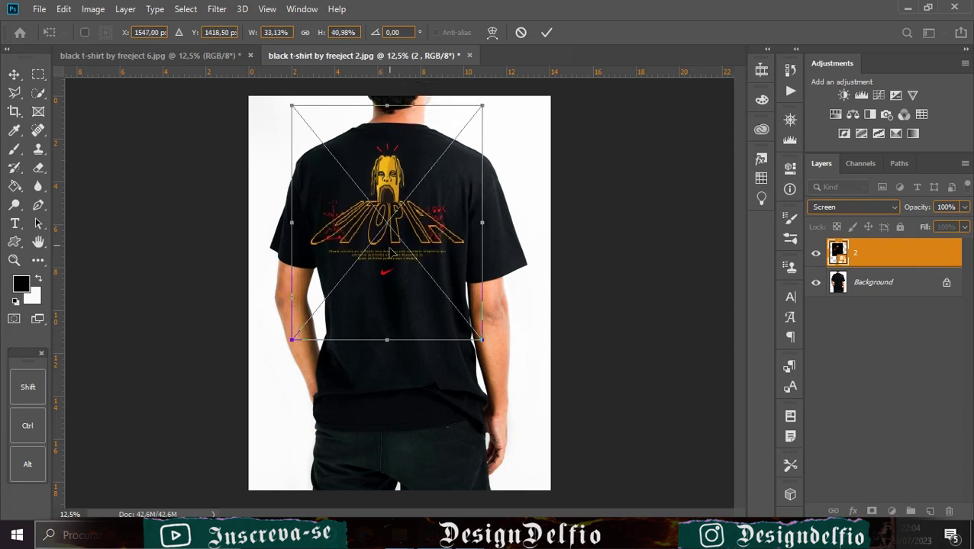
{"action": "left_click_drag", "start_coordinate": [391, 270], "coordinate": [391, 275]}
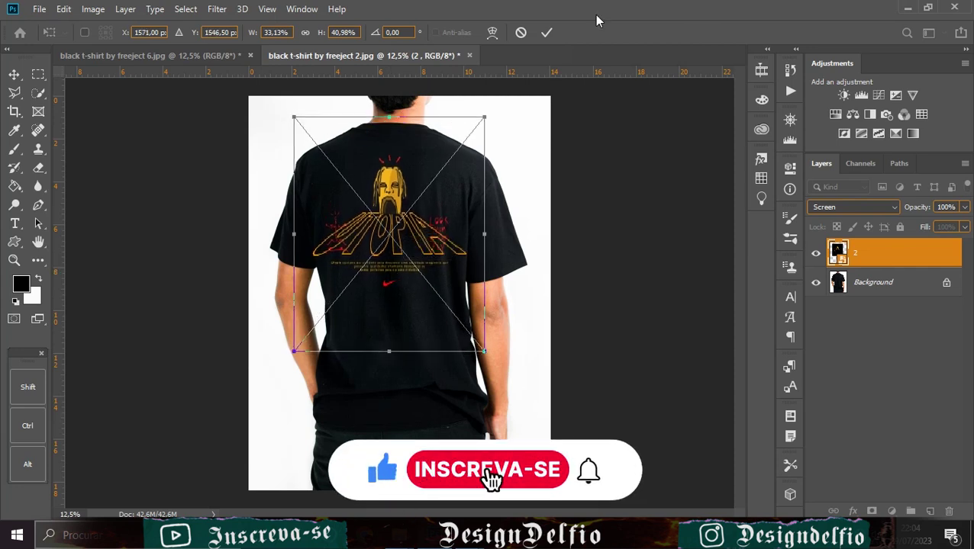
{"action": "left_click", "coordinate": [546, 33]}
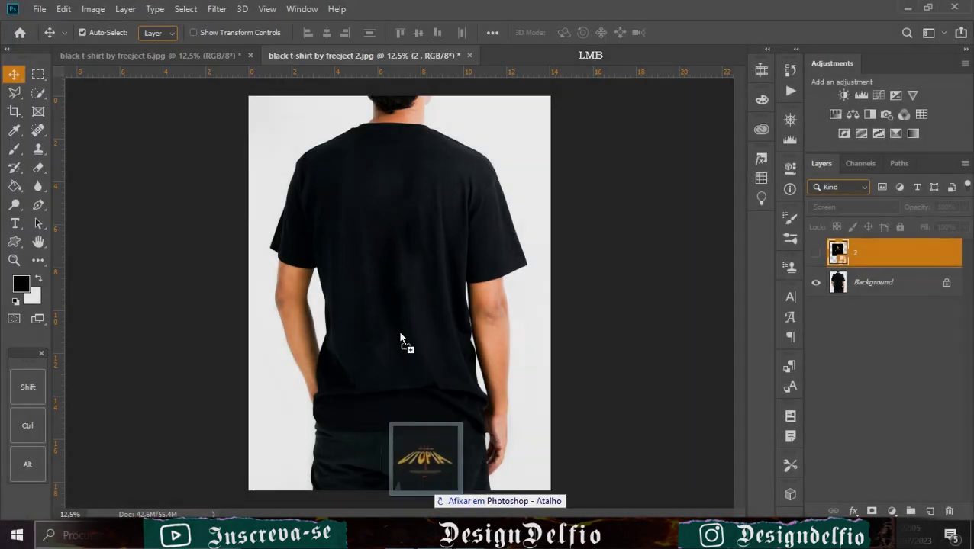
Hide artwork 2, place artwork 1 in the T-shirt back photo and scale it to 31.46% on the upper back
{"action": "left_click_drag", "start_coordinate": [402, 342], "coordinate": [402, 333]}
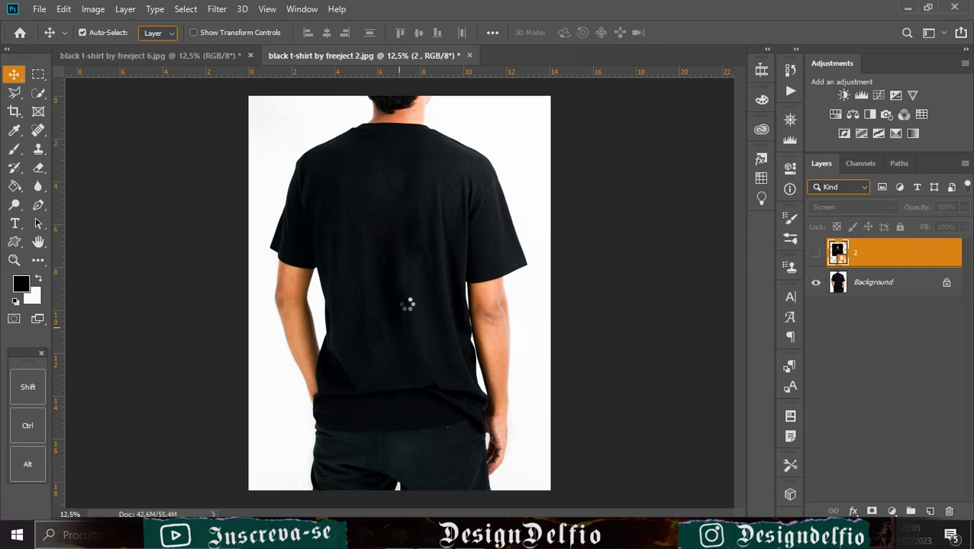
{"action": "left_click_drag", "start_coordinate": [554, 295], "coordinate": [412, 239]}
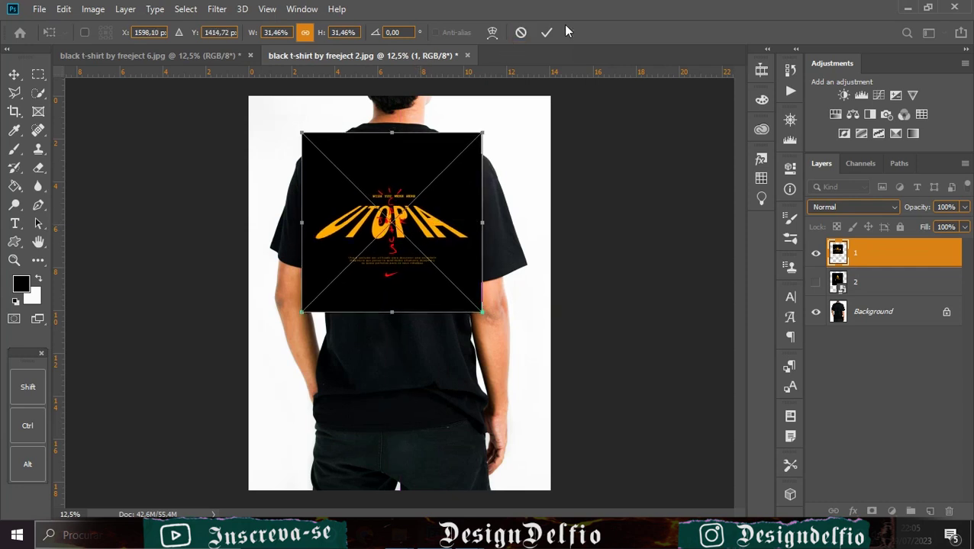
{"action": "left_click", "coordinate": [544, 33]}
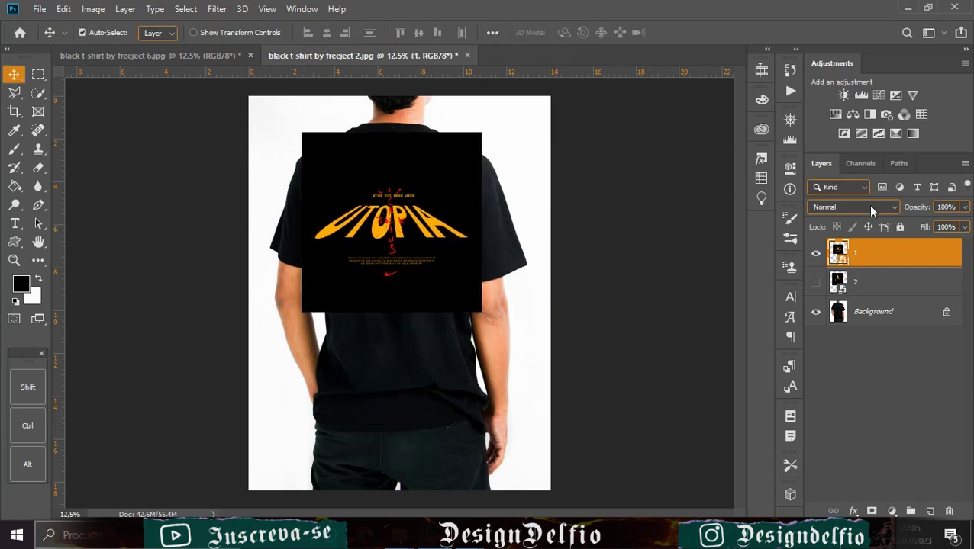
Set artwork 1's blend mode to Screen and move it slightly lower on the T-shirt back
{"action": "left_click", "coordinate": [867, 206]}
{"action": "left_click", "coordinate": [858, 283]}
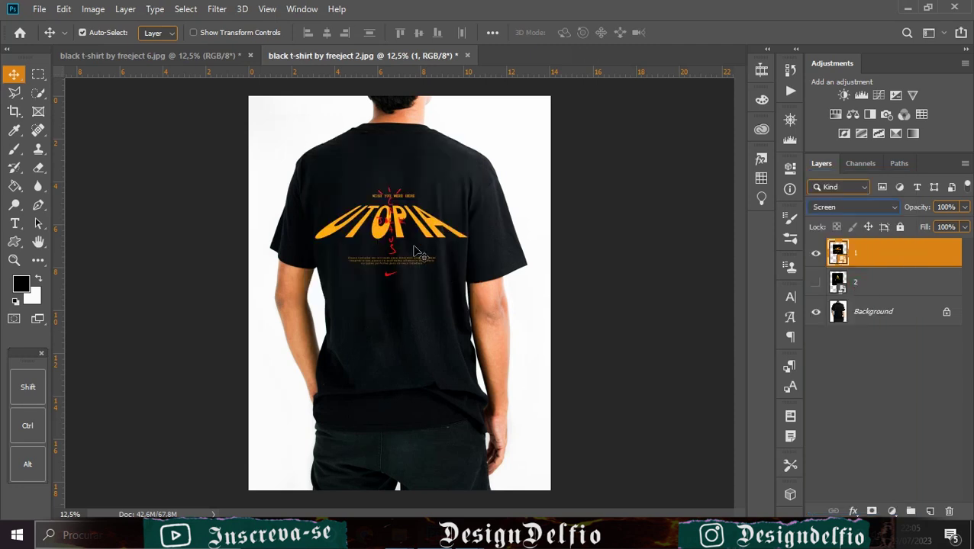
{"action": "left_click_drag", "start_coordinate": [432, 239], "coordinate": [432, 246]}
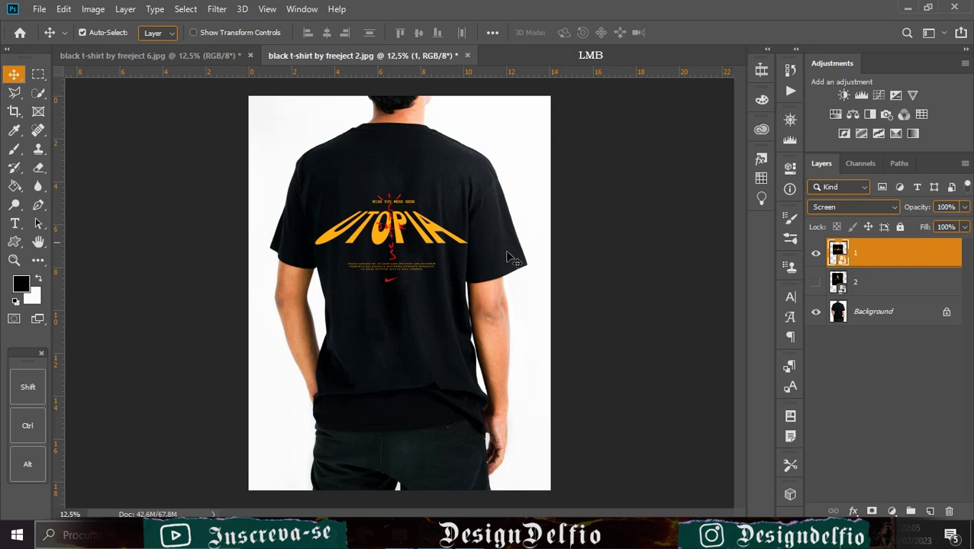
{"action": "key", "text": "ctrl+alt"}
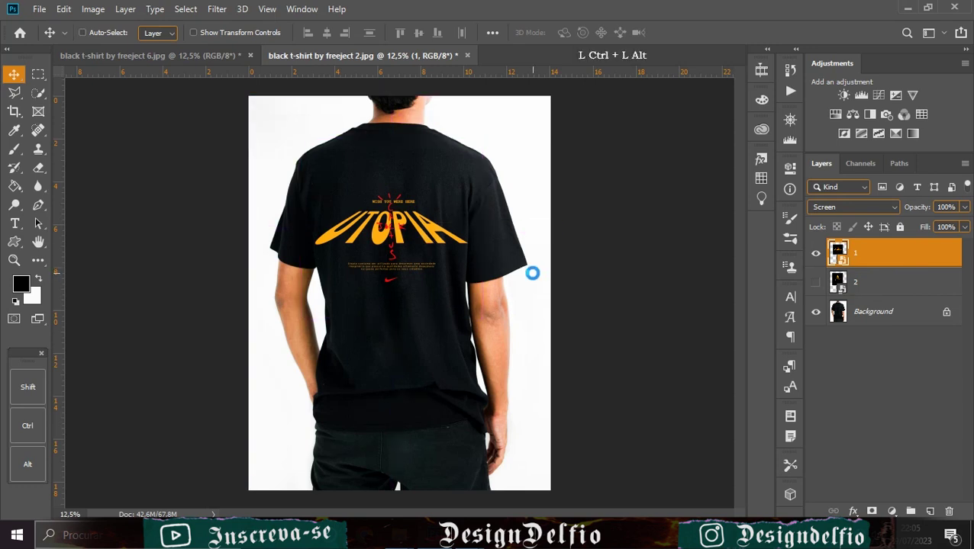